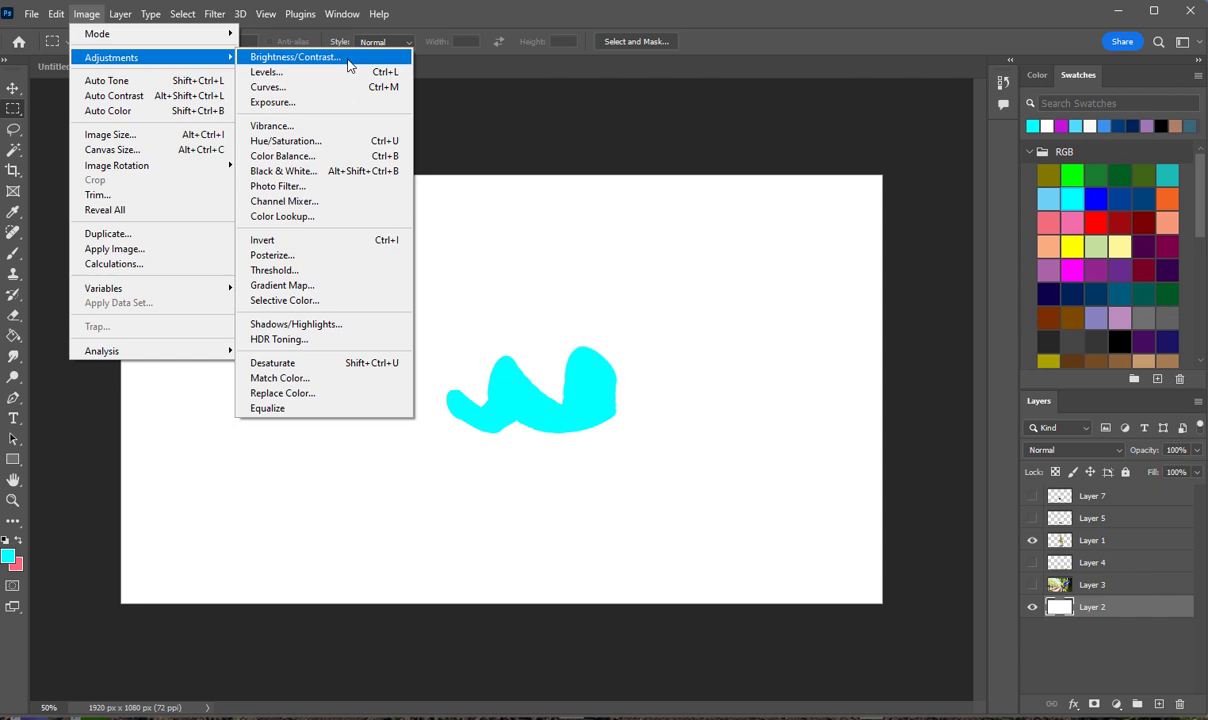
pyautogui.click(348, 61)
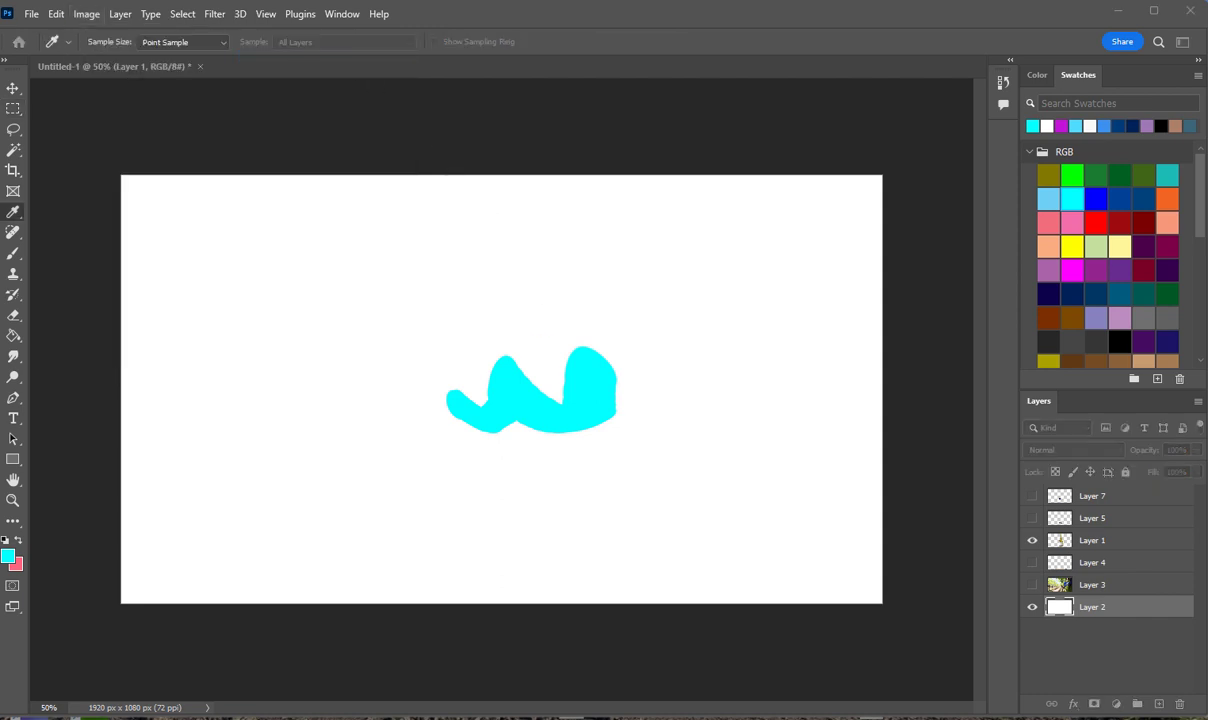
pyautogui.moveTo(560, 167); pyautogui.dragTo(666, 125)
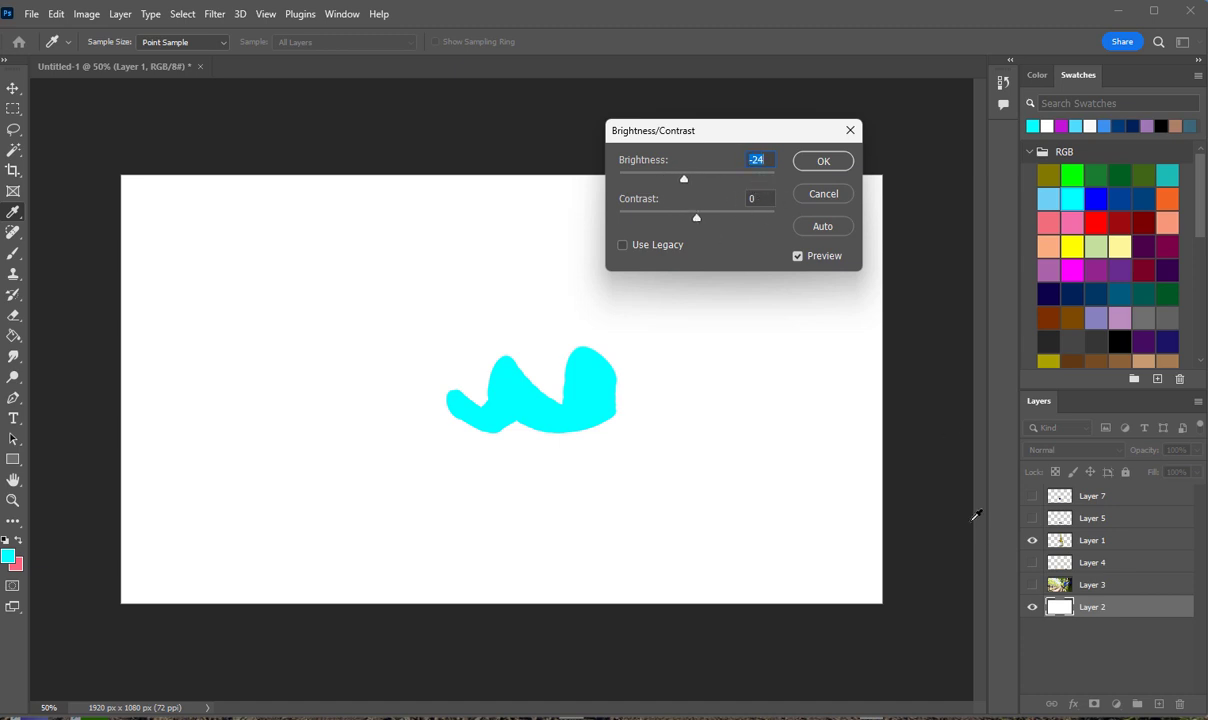
pyautogui.click(632, 338)
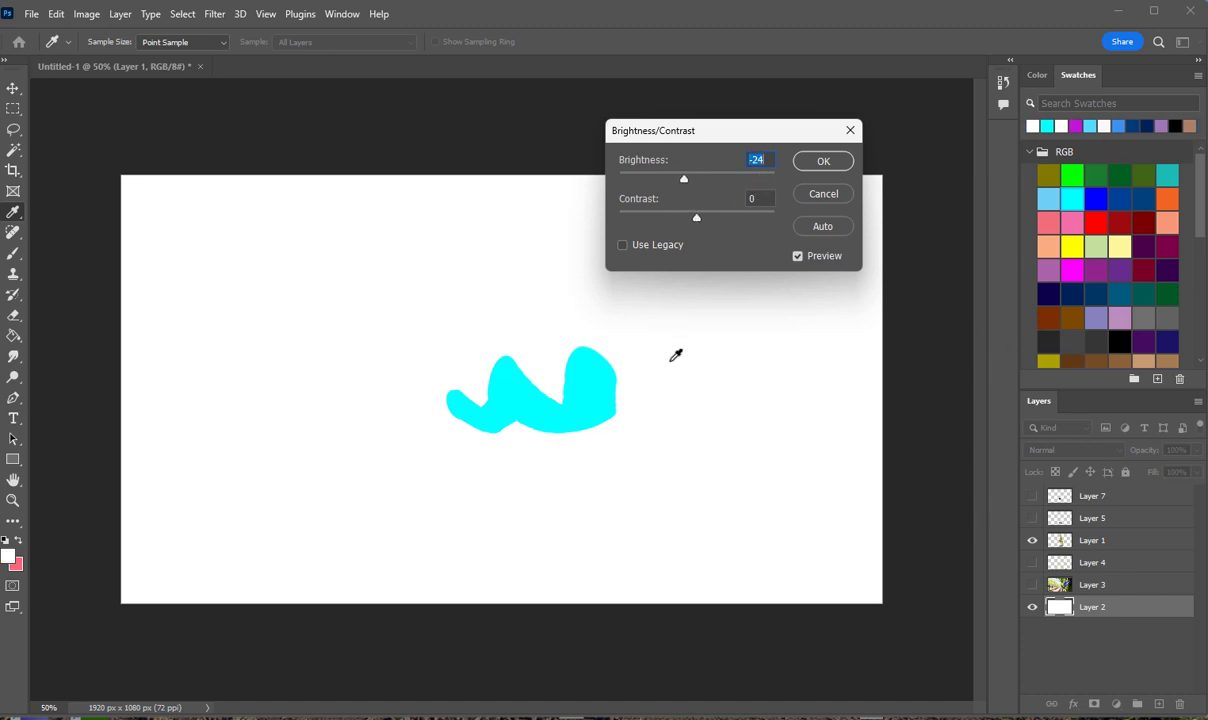
pyautogui.click(846, 193)
pyautogui.press('m')
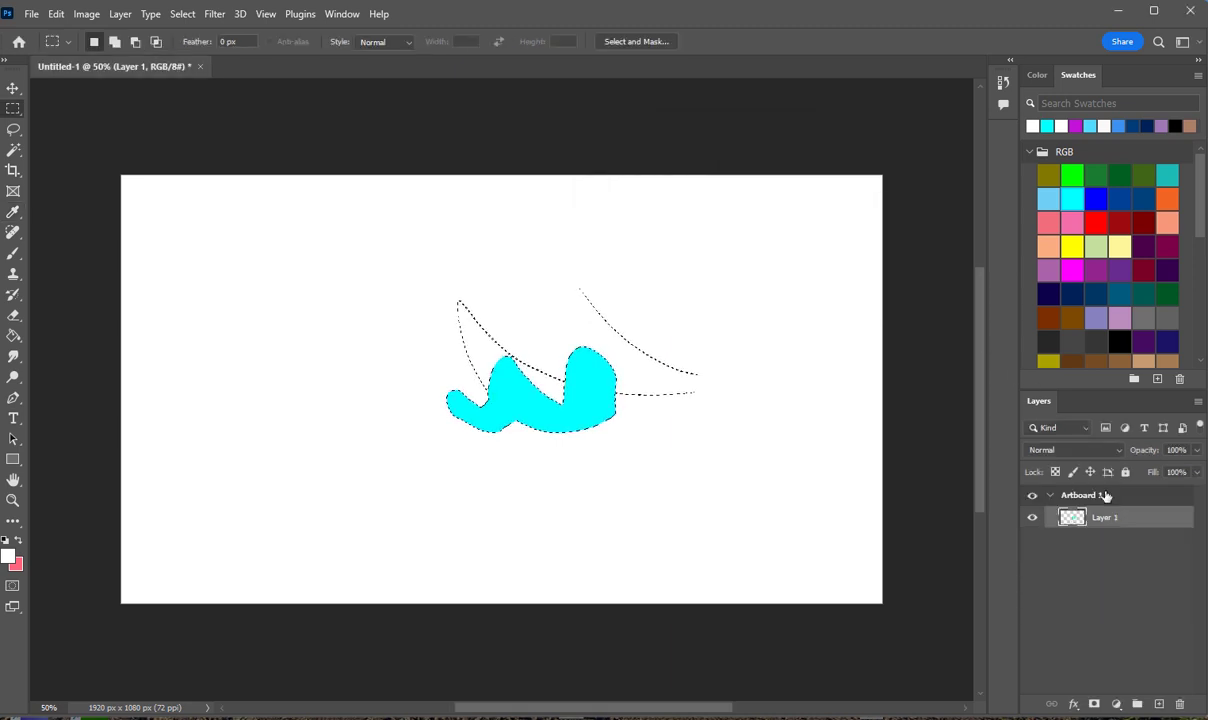
# Try a Brightness/Contrast adjustment on Layer 1 using Use Legacy, brightness 22 and contrast -32
pyautogui.click(88, 14)
pyautogui.moveTo(115, 57)
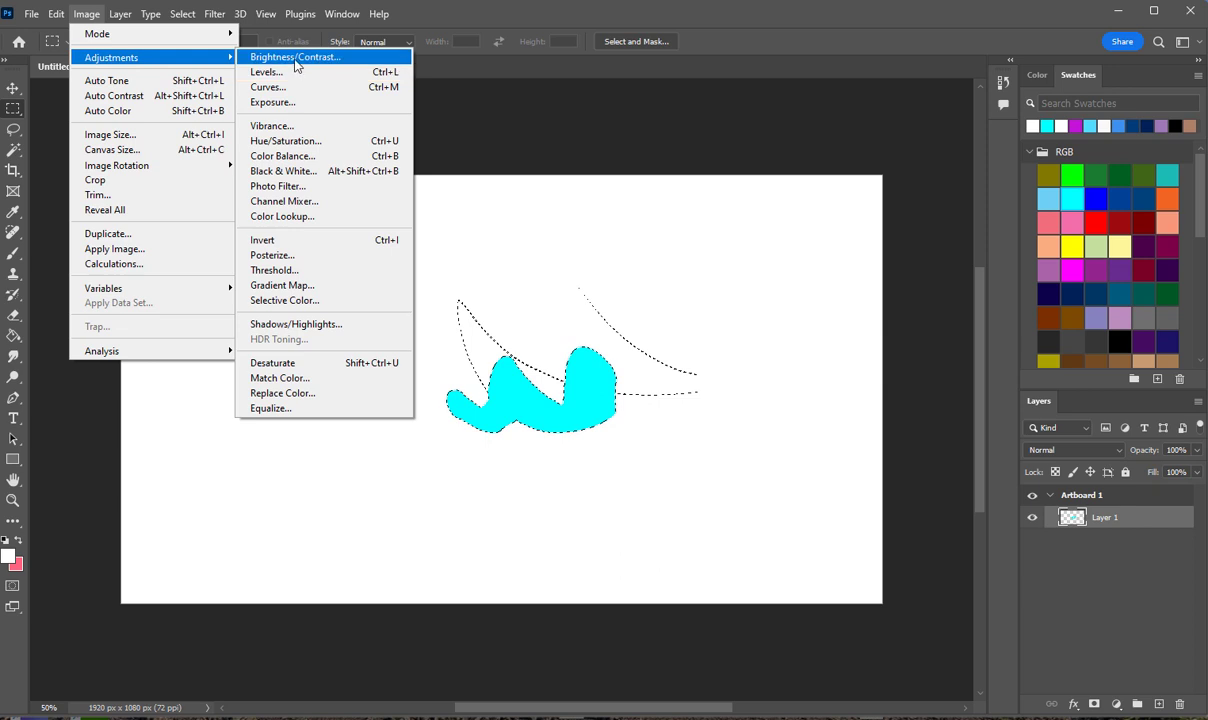
pyautogui.click(295, 59)
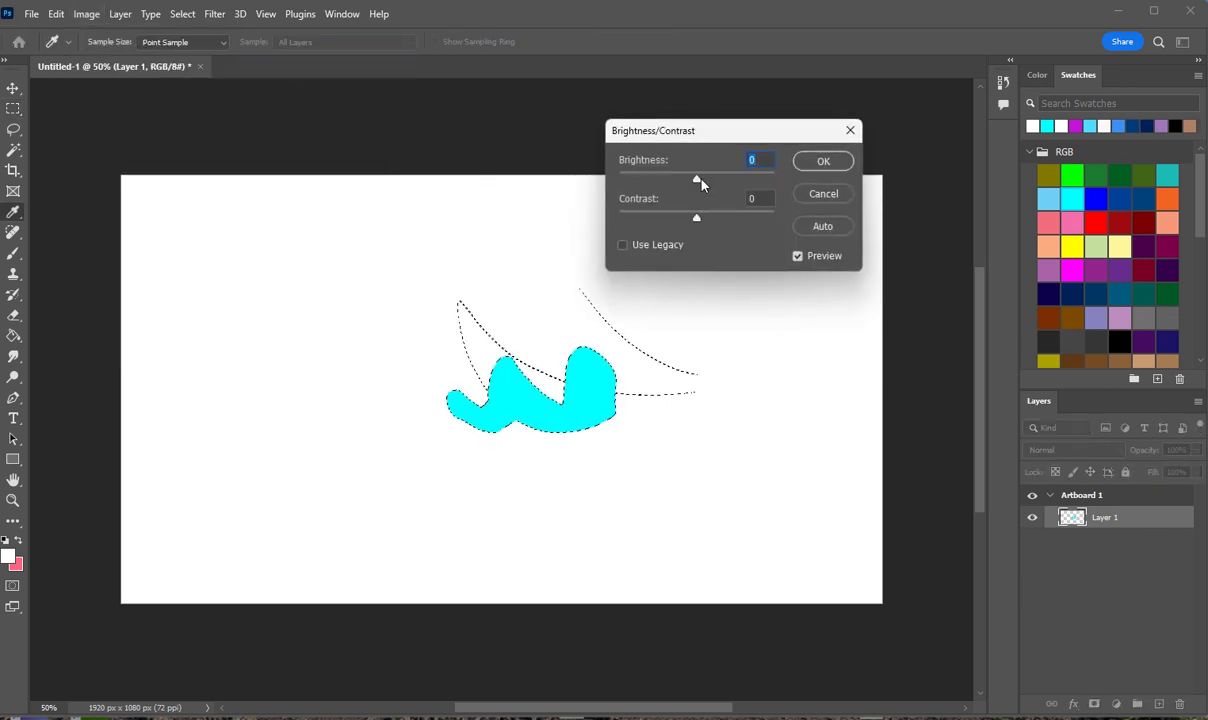
pyautogui.click(645, 243)
pyautogui.moveTo(722, 194); pyautogui.dragTo(672, 257)
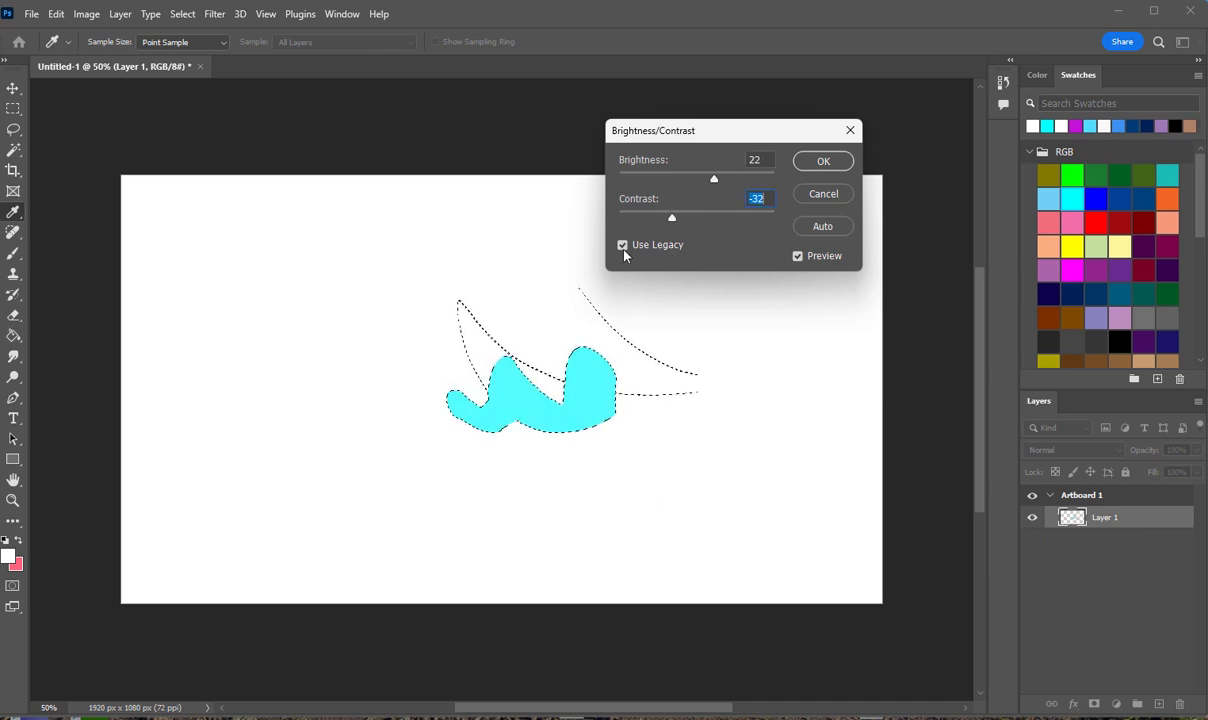
# Switch Use Legacy off and on while trying brightness 42, and cancel the Brightness/Contrast adjustment
pyautogui.click(623, 248)
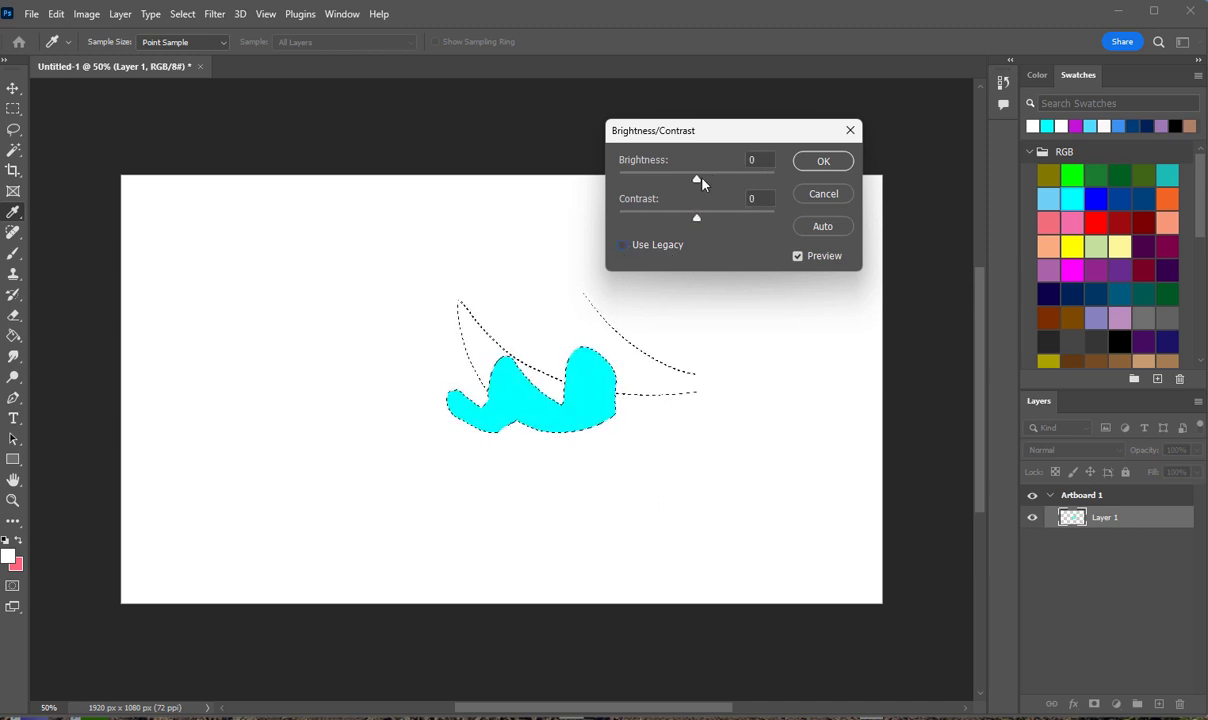
pyautogui.moveTo(697, 181); pyautogui.dragTo(729, 210)
pyautogui.click(630, 247)
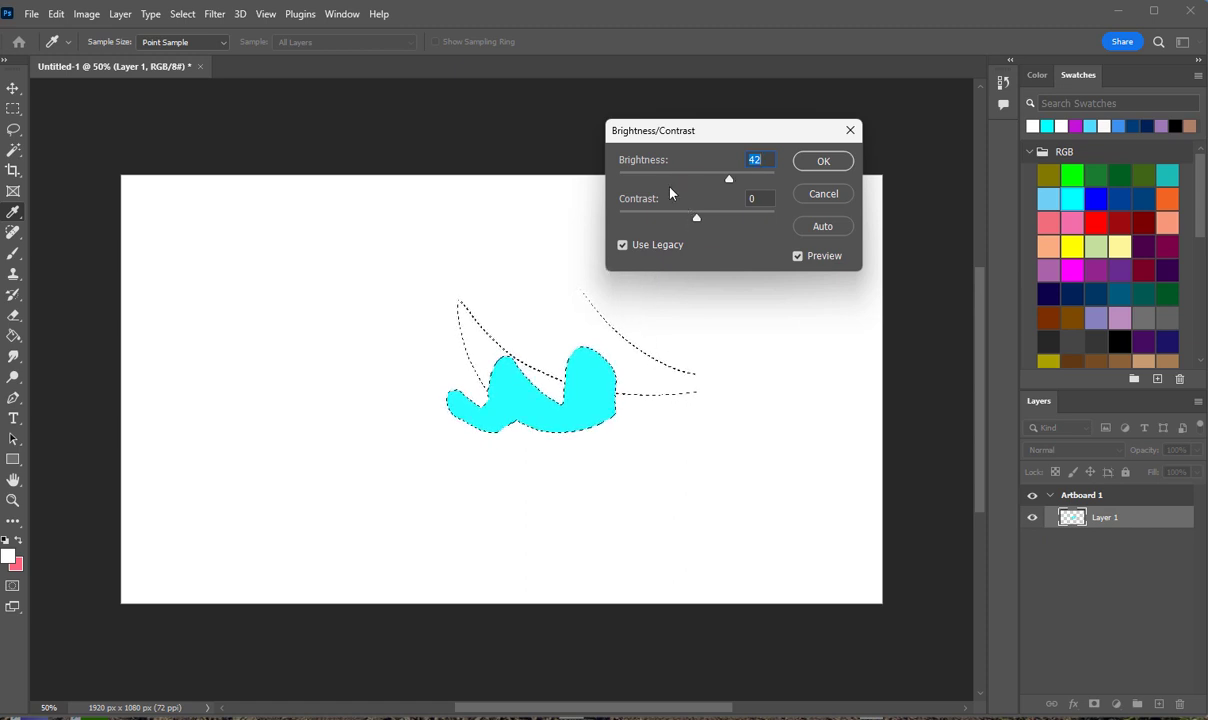
pyautogui.click(630, 246)
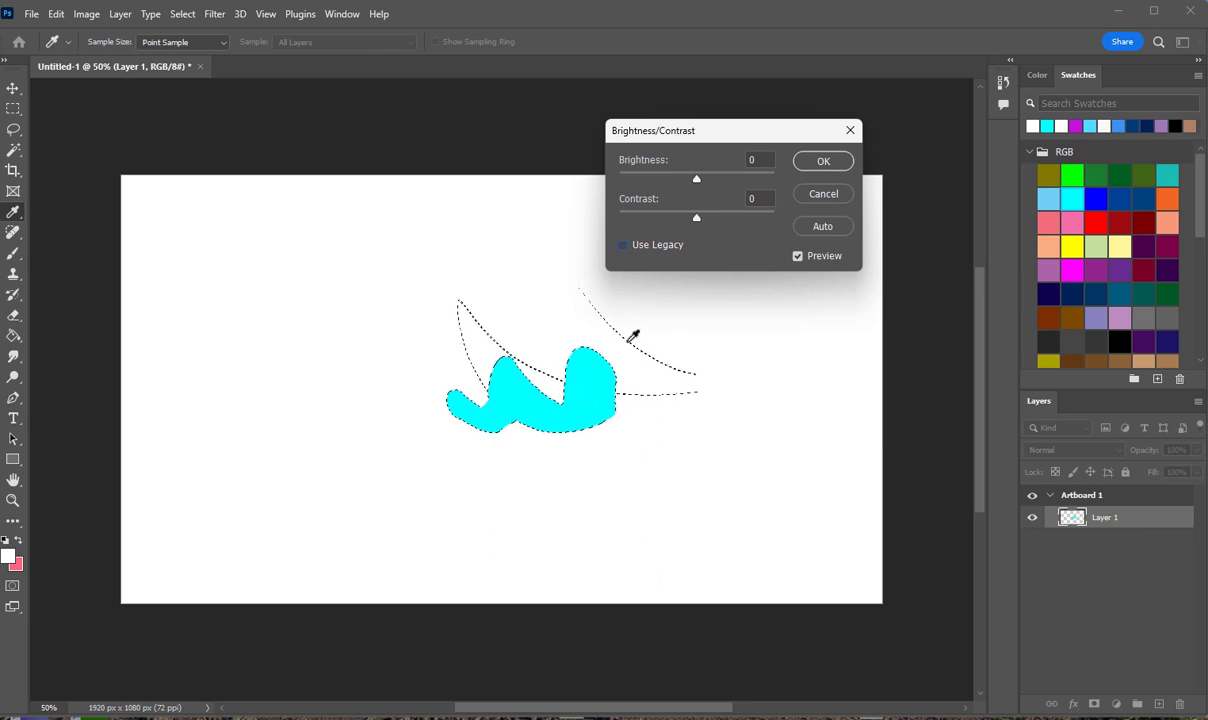
pyautogui.click(843, 196)
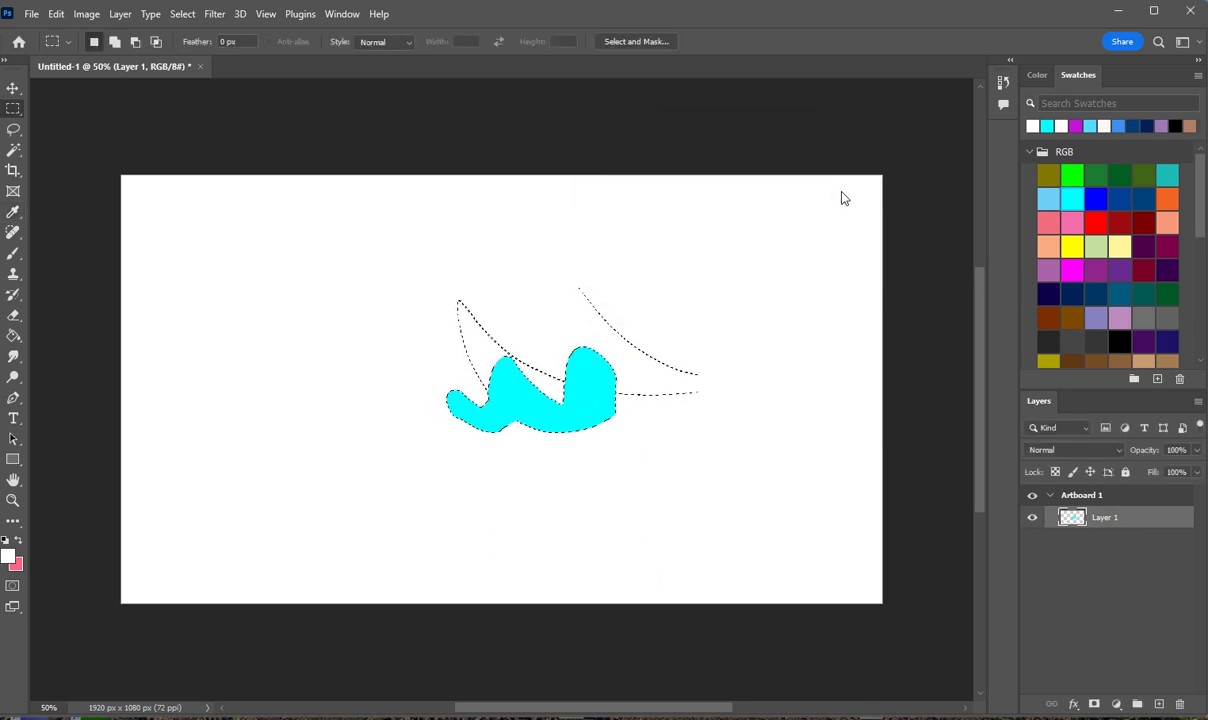
# Deselect the current selection and open the Hue/Saturation adjustment for Layer 1, keeping the painted shape uncovered
pyautogui.click(183, 14)
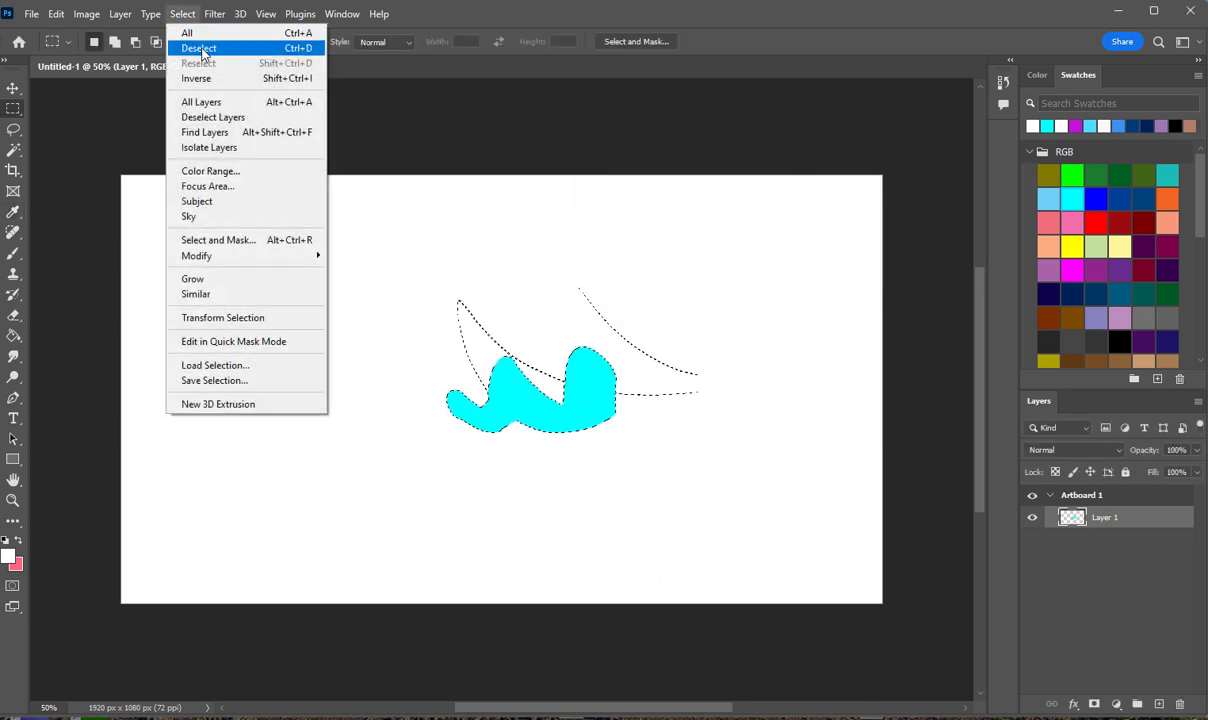
pyautogui.click(202, 50)
pyautogui.click(95, 16)
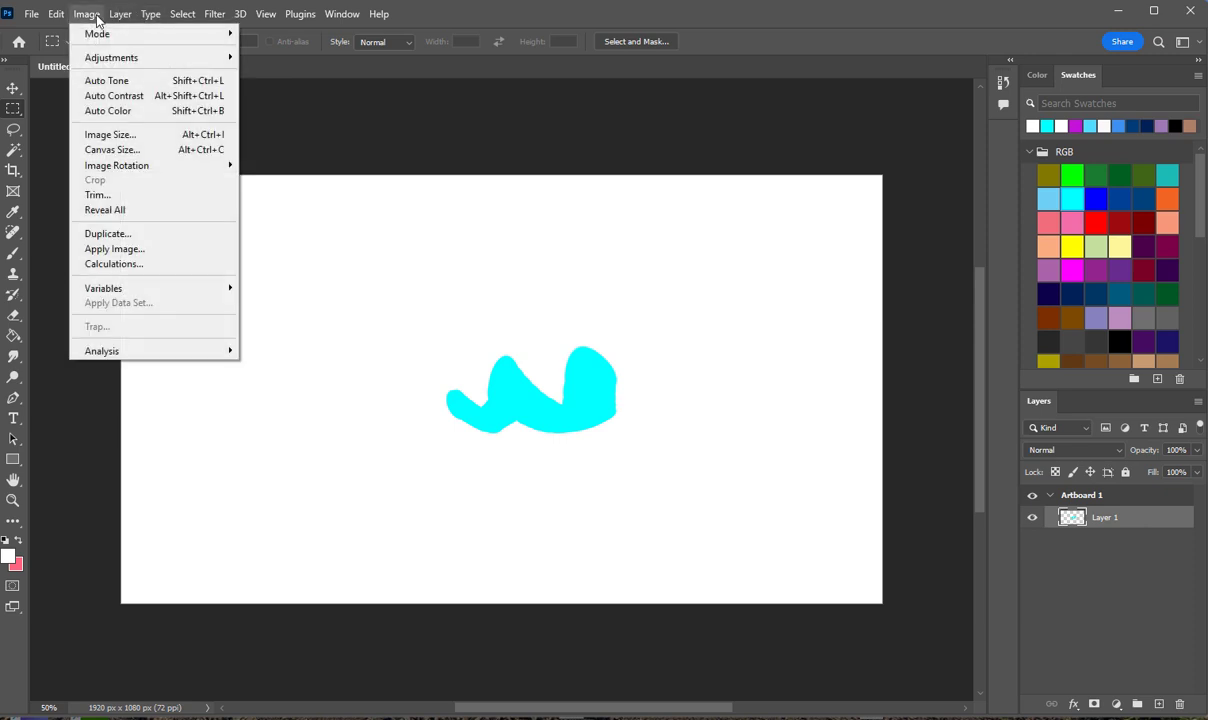
pyautogui.moveTo(137, 56)
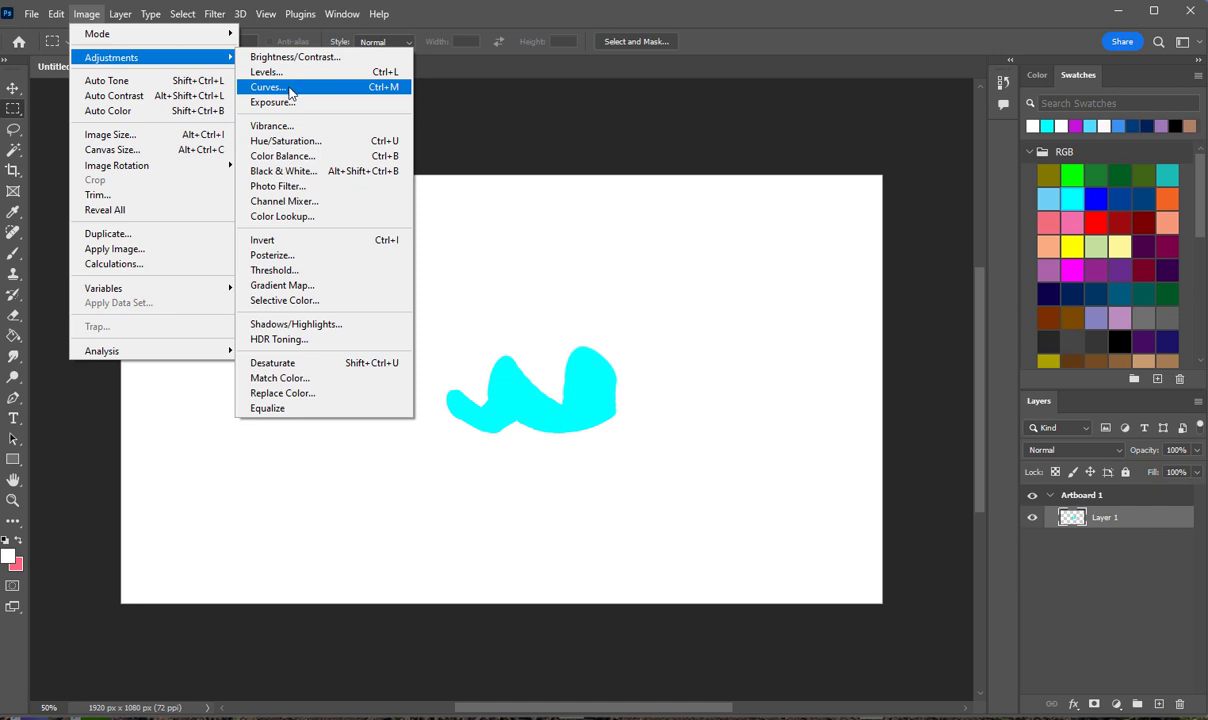
pyautogui.click(304, 142)
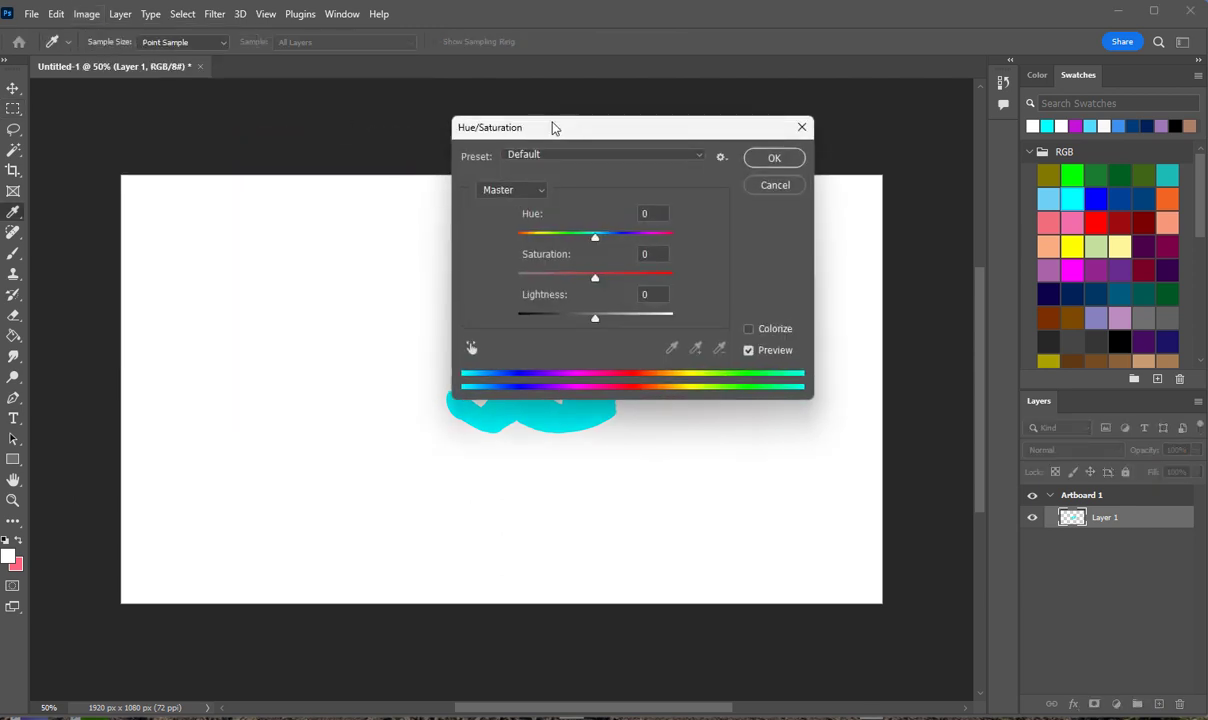
pyautogui.moveTo(670, 137); pyautogui.dragTo(884, 196)
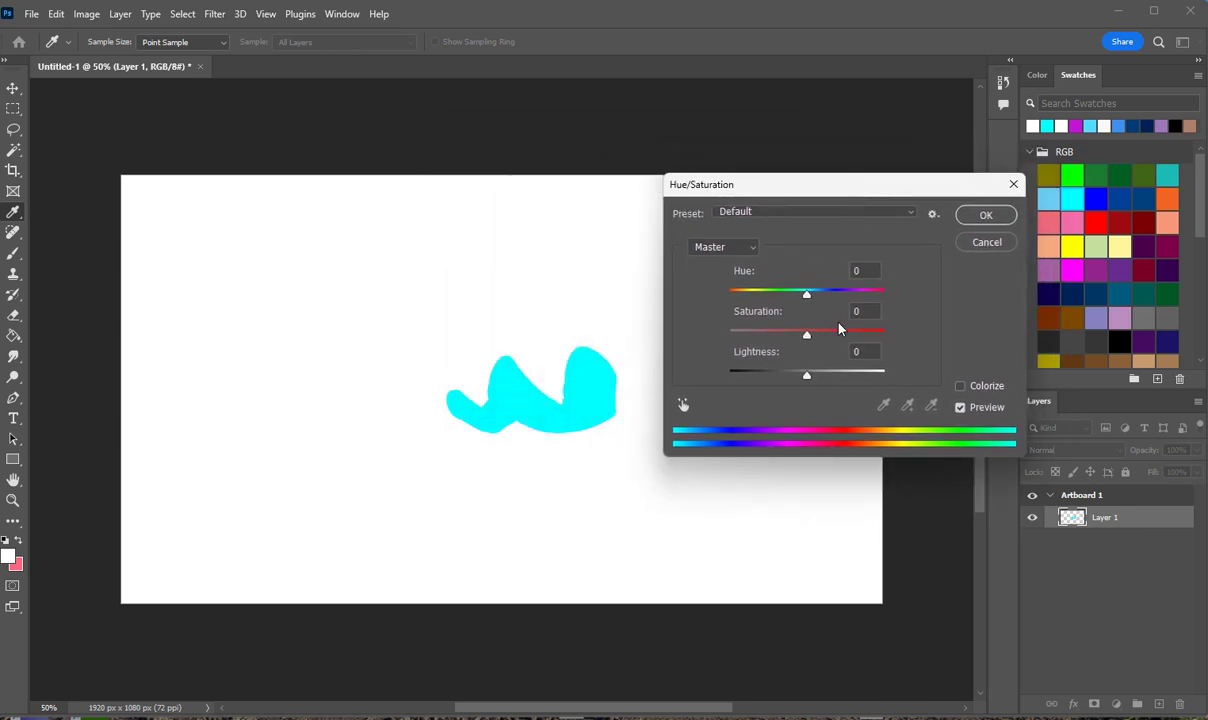
# Try recoloring the painted shape with hue +2, saturation +78 and lightness +65
pyautogui.click(766, 291)
pyautogui.moveTo(761, 310)
pyautogui.mouseDown()
pyautogui.moveTo(740, 305)
pyautogui.moveTo(872, 314)
pyautogui.moveTo(760, 313)
pyautogui.moveTo(801, 306)
pyautogui.mouseUp()
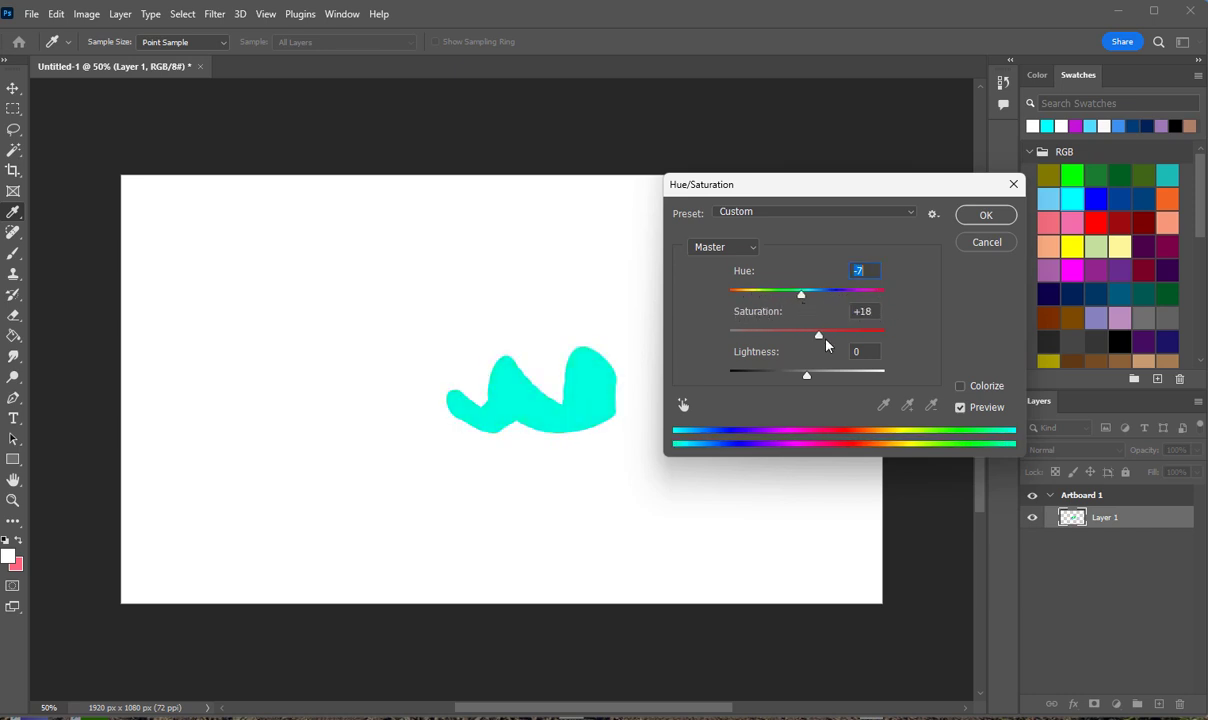
pyautogui.moveTo(861, 334)
pyautogui.mouseDown()
pyautogui.moveTo(733, 333)
pyautogui.moveTo(763, 333)
pyautogui.moveTo(750, 333)
pyautogui.mouseUp()
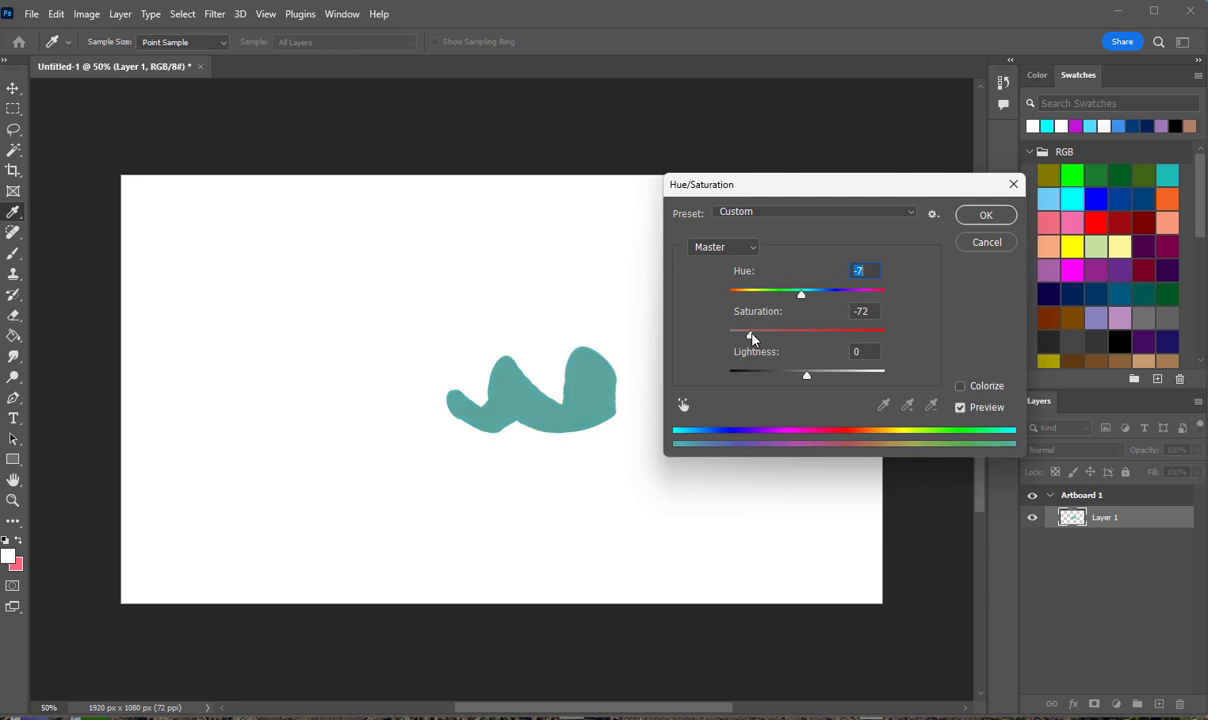
pyautogui.moveTo(800, 292)
pyautogui.mouseDown()
pyautogui.moveTo(857, 292)
pyautogui.moveTo(808, 292)
pyautogui.mouseUp()
pyautogui.moveTo(809, 376); pyautogui.dragTo(857, 376)
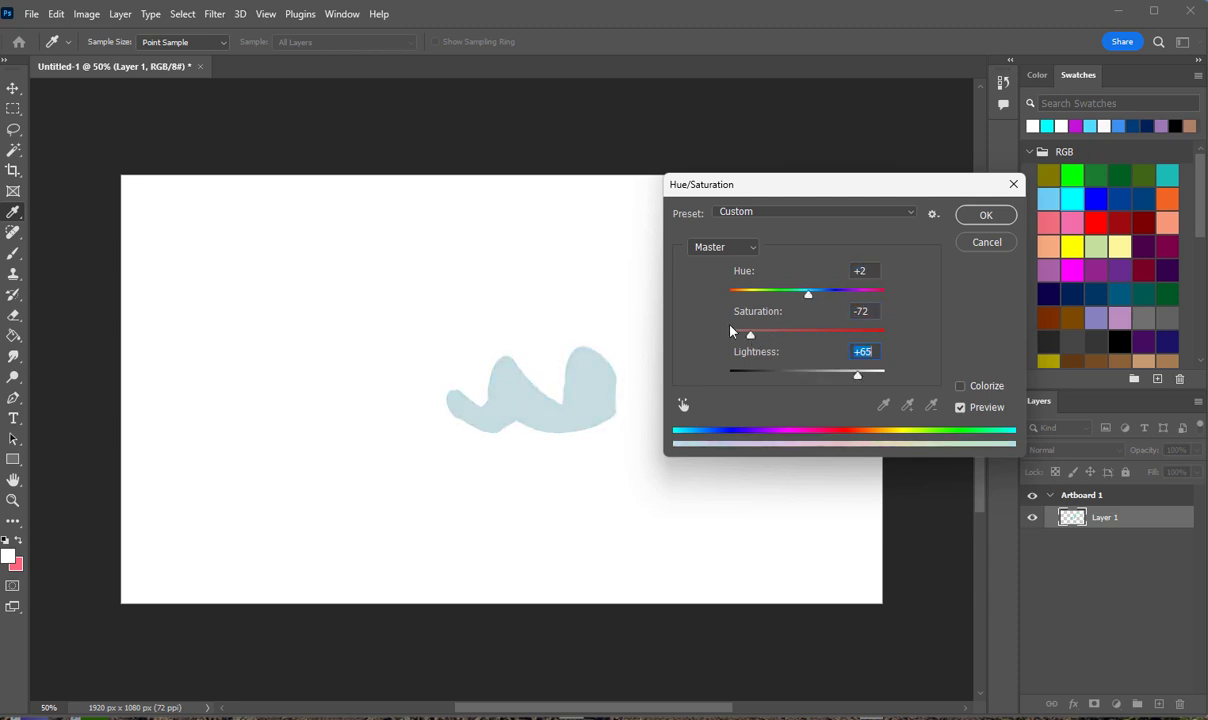
pyautogui.moveTo(752, 335); pyautogui.dragTo(853, 335)
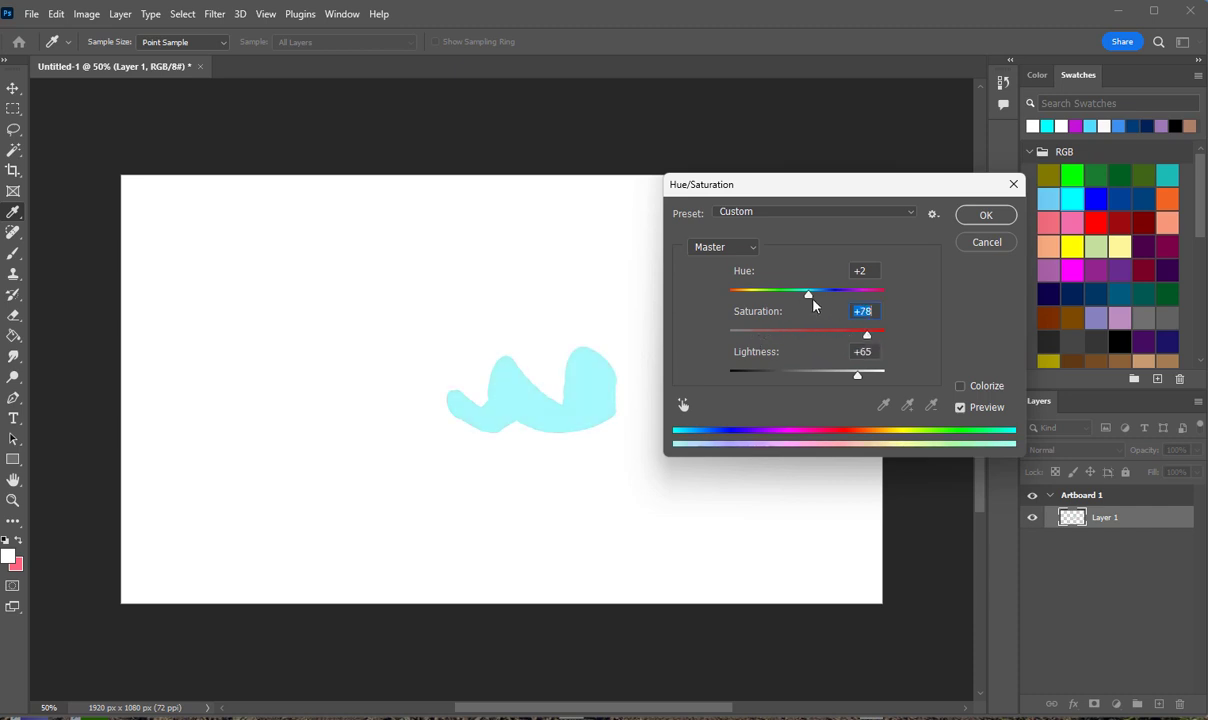
# Apply hue -85, saturation +100 and lightness +9 to the painted shape
pyautogui.moveTo(810, 294)
pyautogui.mouseDown()
pyautogui.moveTo(747, 293)
pyautogui.moveTo(759, 293)
pyautogui.mouseUp()
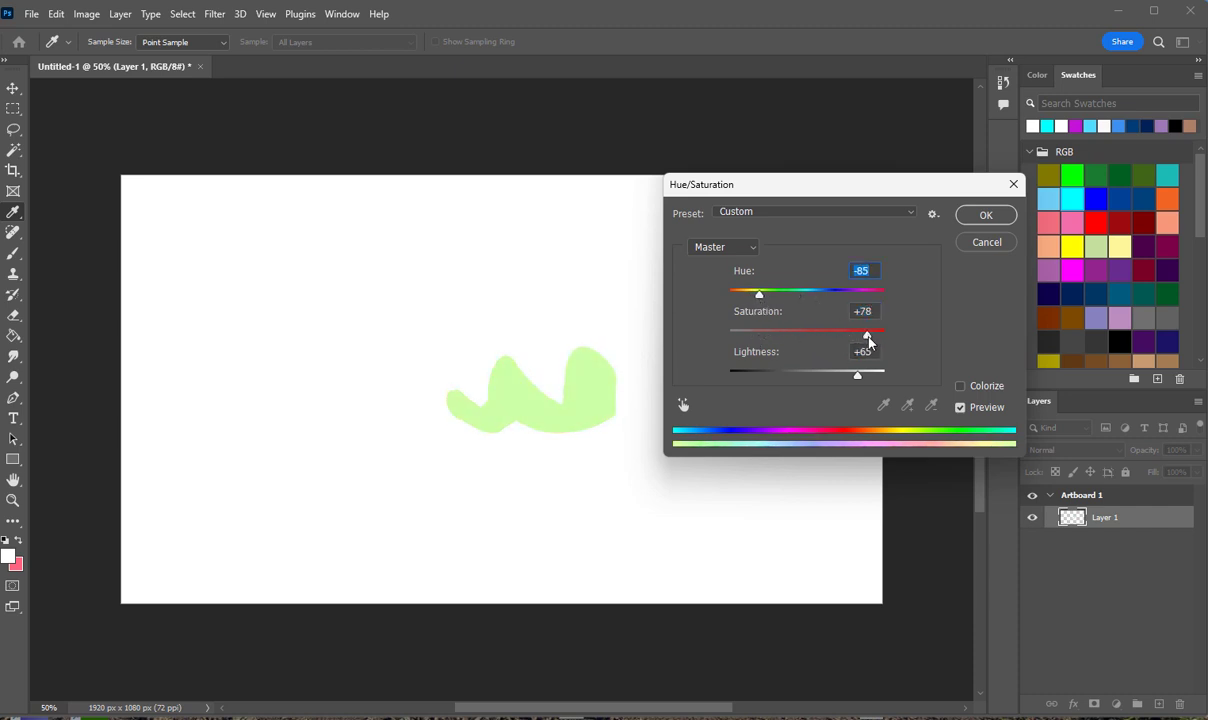
pyautogui.moveTo(868, 342); pyautogui.dragTo(890, 338)
pyautogui.moveTo(857, 378)
pyautogui.mouseDown()
pyautogui.moveTo(791, 388)
pyautogui.moveTo(815, 388)
pyautogui.mouseUp()
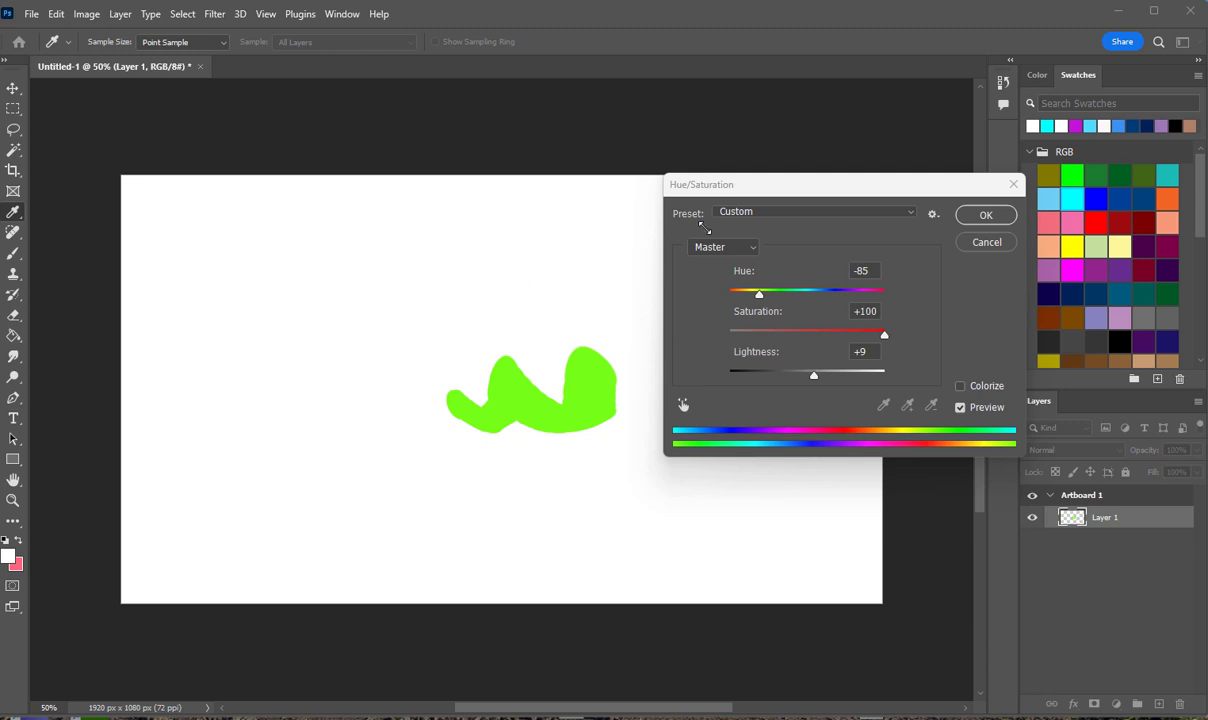
pyautogui.click(1005, 215)
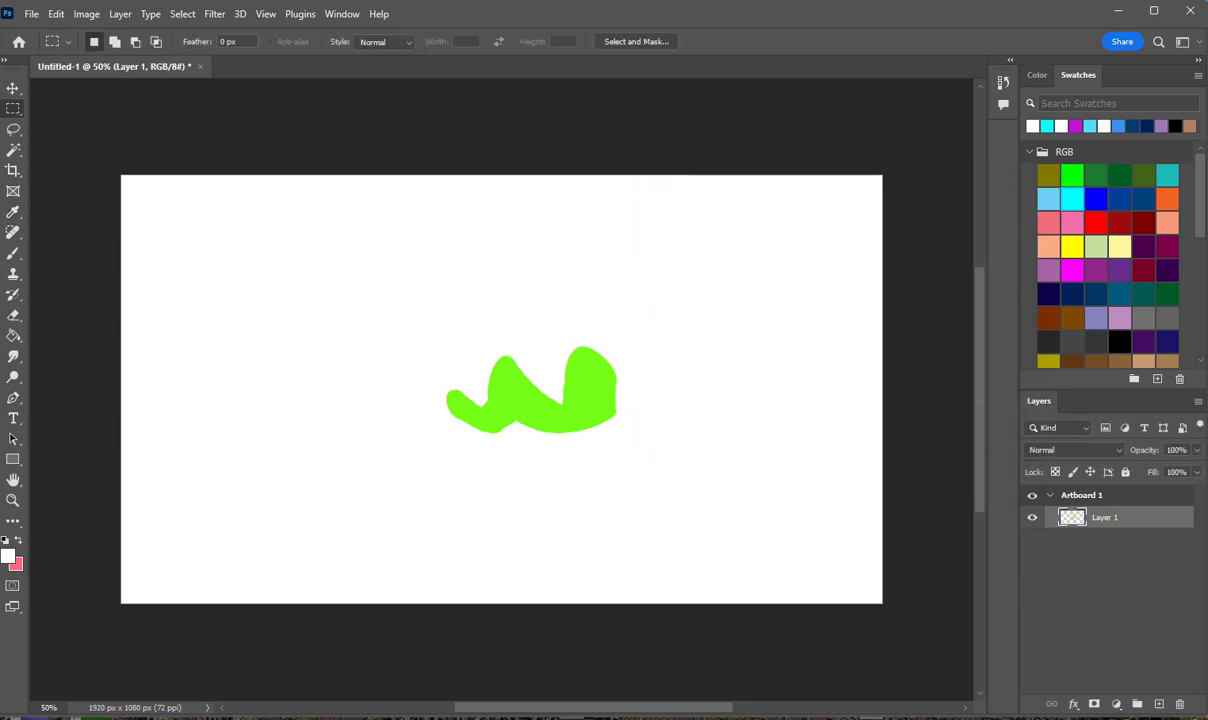
# Place the 7-Steps-of-a-Creative-Logo-Design-Process-1280x720 image on the artboard and rasterize its layer
pyautogui.moveTo(1150, 520); pyautogui.dragTo(355, 327)
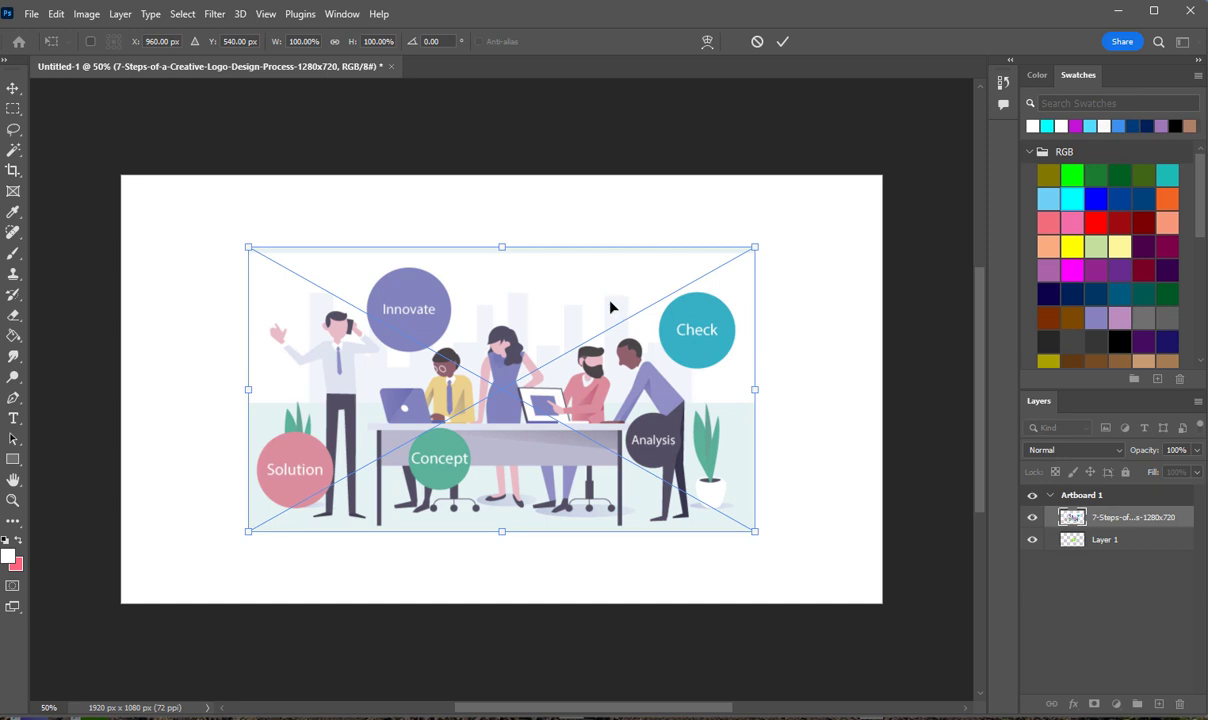
pyautogui.press('Return')
pyautogui.rightClick(1130, 518)
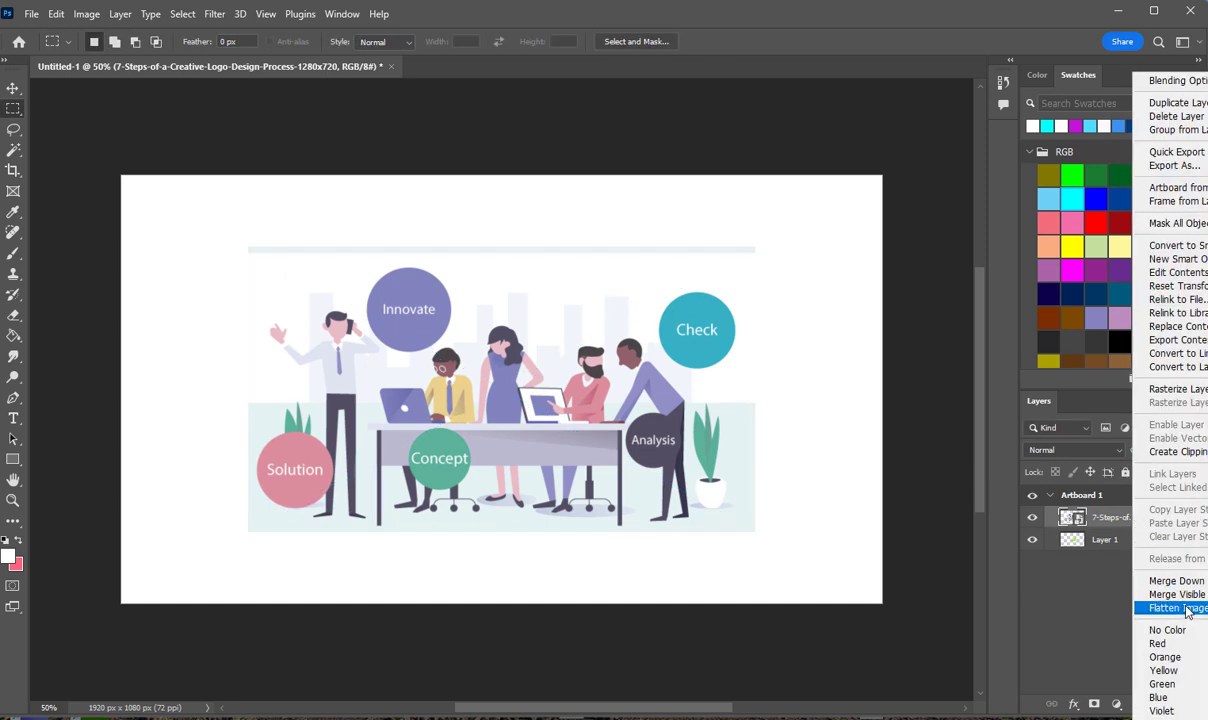
pyautogui.click(1158, 390)
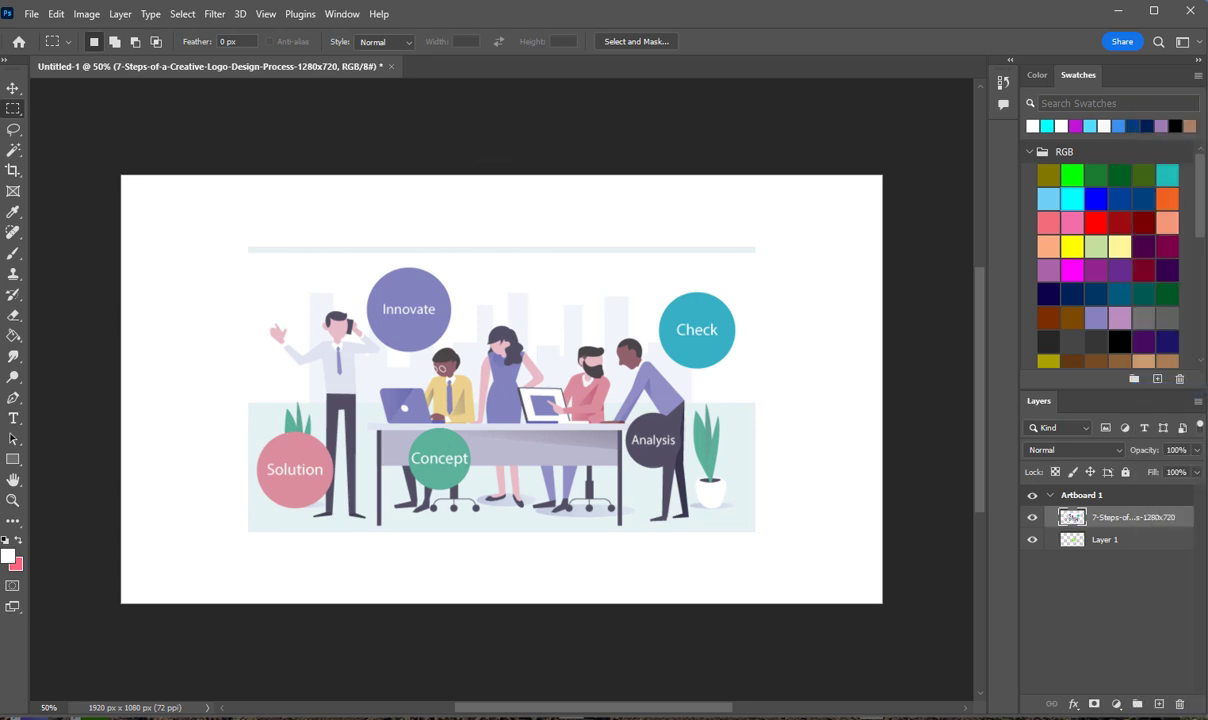
# Open the Hue/Saturation adjustment for the rasterized image layer
pyautogui.click(172, 14)
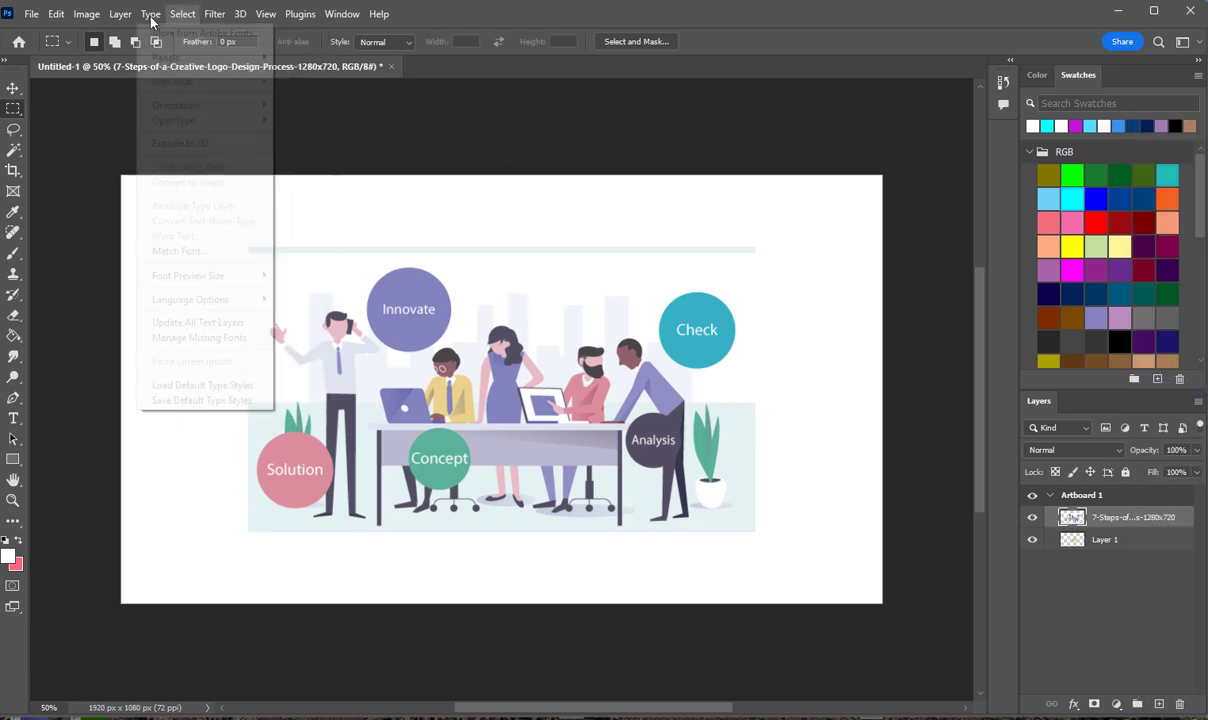
pyautogui.click(122, 14)
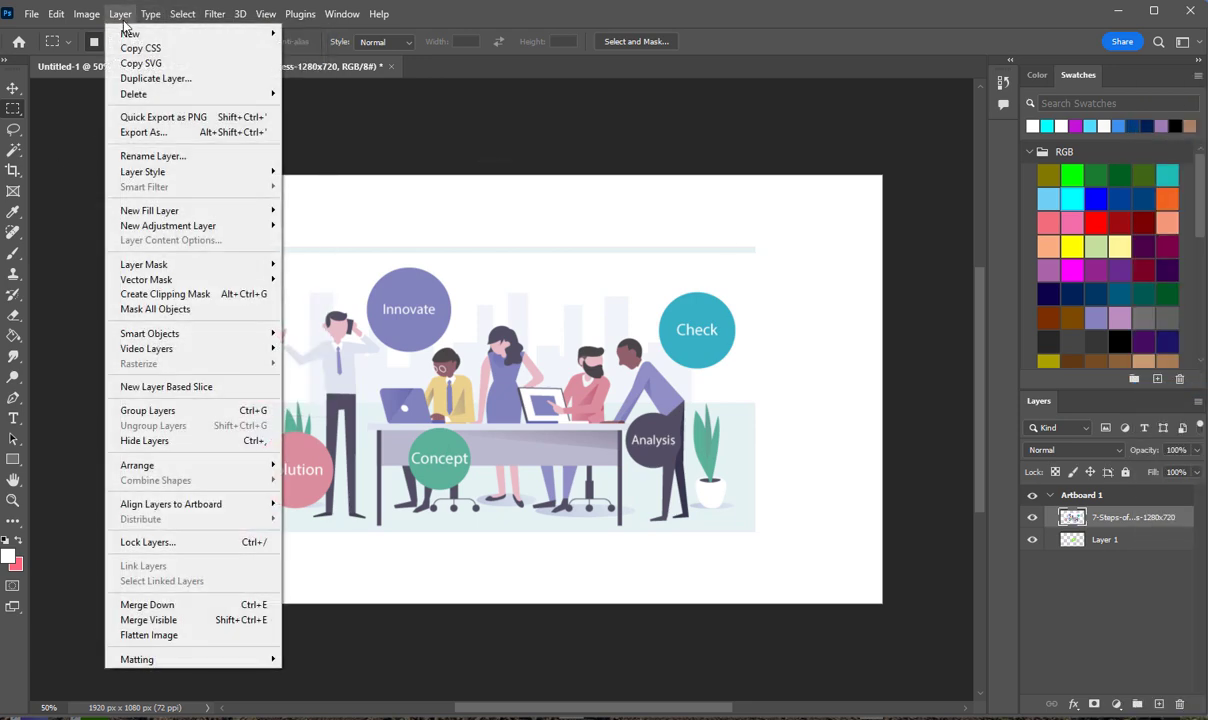
pyautogui.moveTo(86, 14)
pyautogui.moveTo(124, 56)
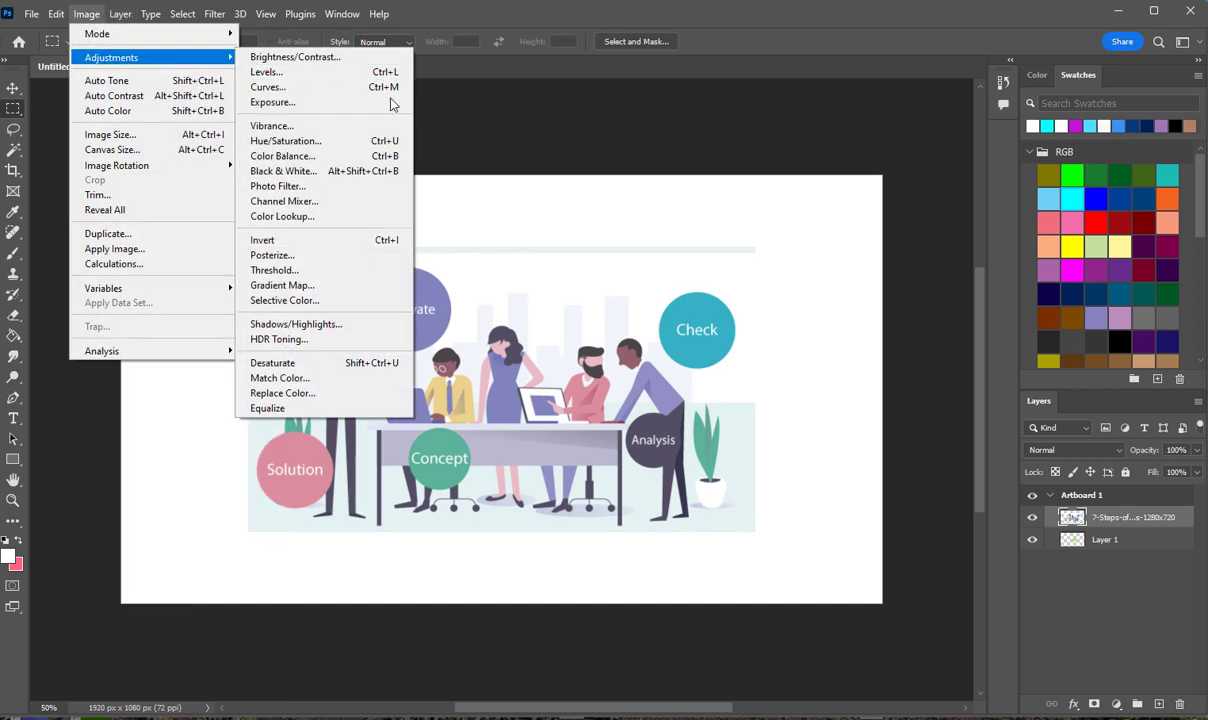
pyautogui.click(362, 141)
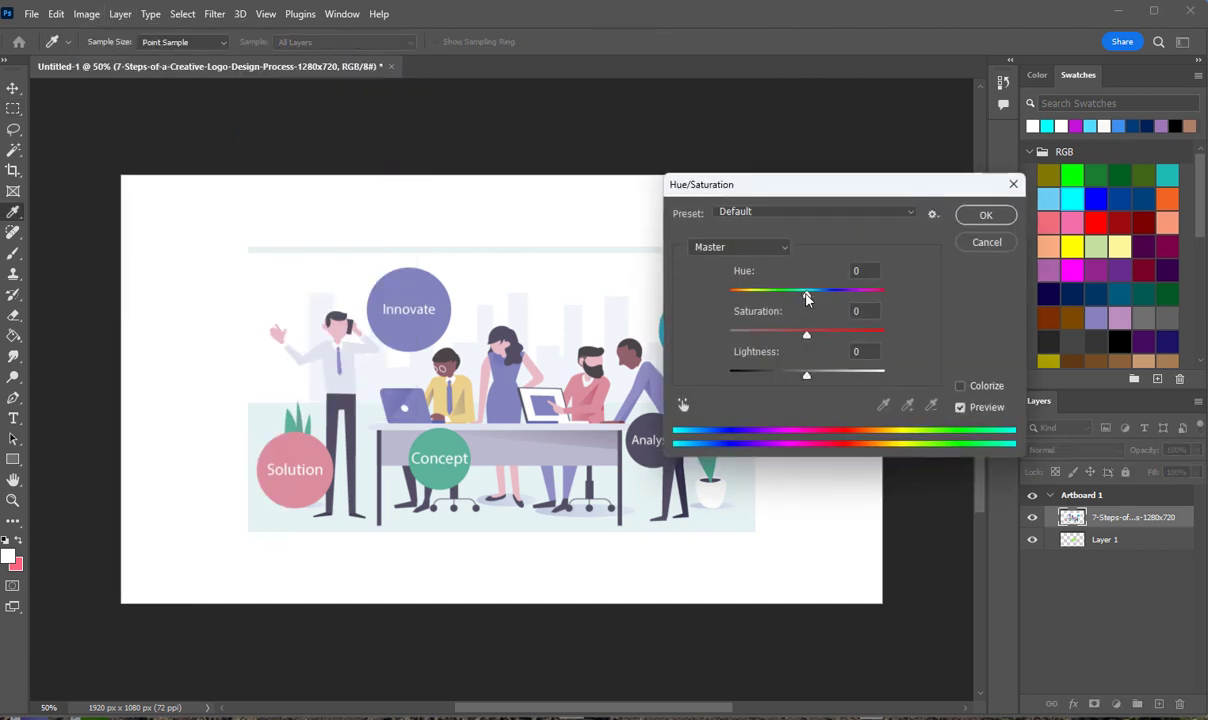
# Try shifting the image's overall hue to -10, +50 and -11
pyautogui.moveTo(807, 298)
pyautogui.mouseDown()
pyautogui.moveTo(715, 290)
pyautogui.moveTo(845, 292)
pyautogui.moveTo(750, 318)
pyautogui.moveTo(804, 322)
pyautogui.mouseUp()
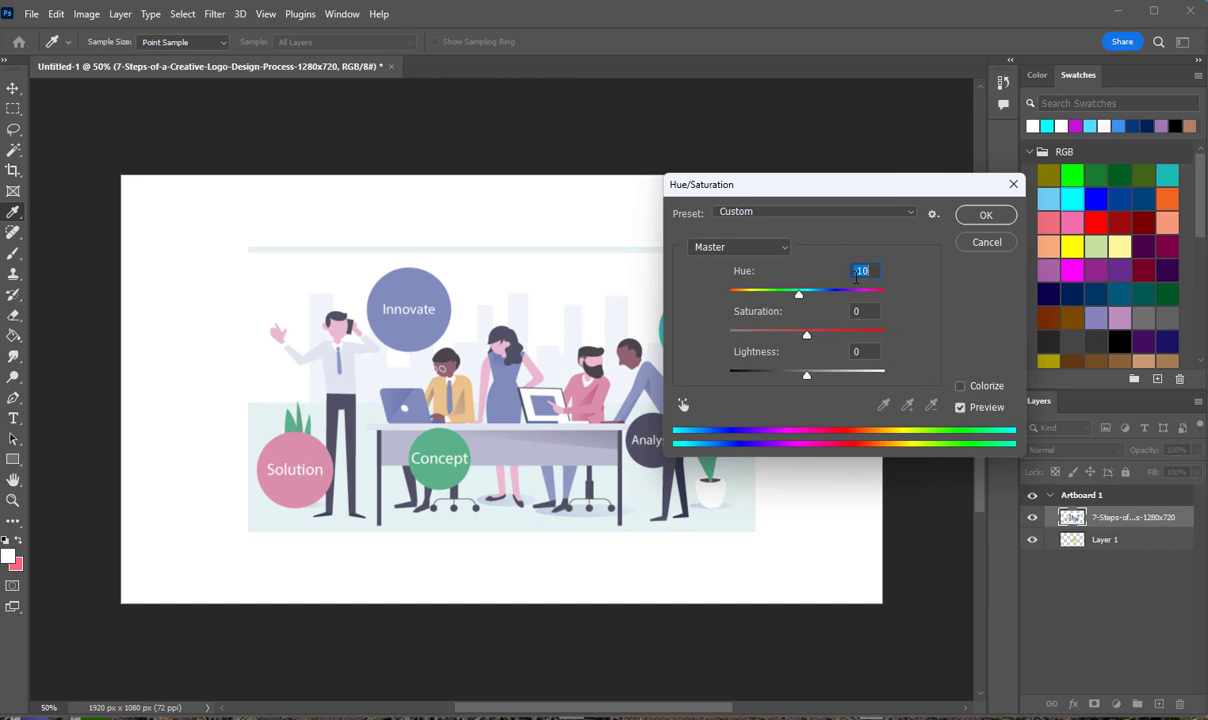
pyautogui.moveTo(755, 290); pyautogui.dragTo(843, 313)
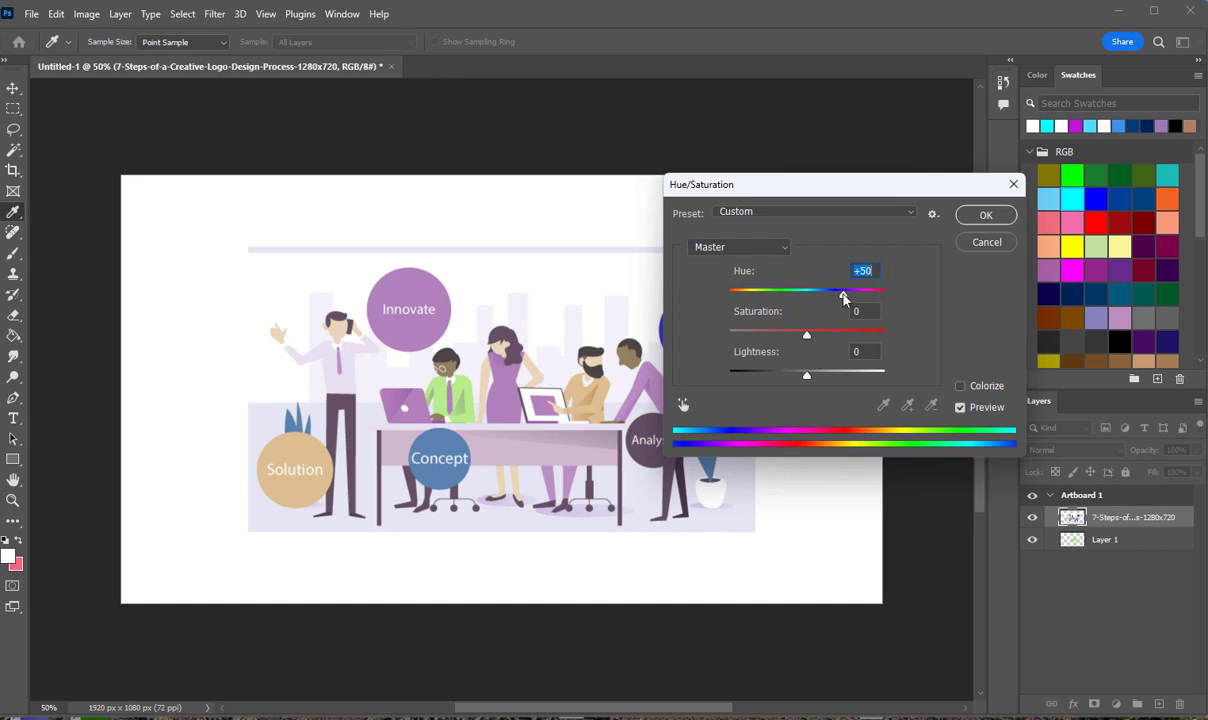
pyautogui.moveTo(843, 297); pyautogui.dragTo(798, 292)
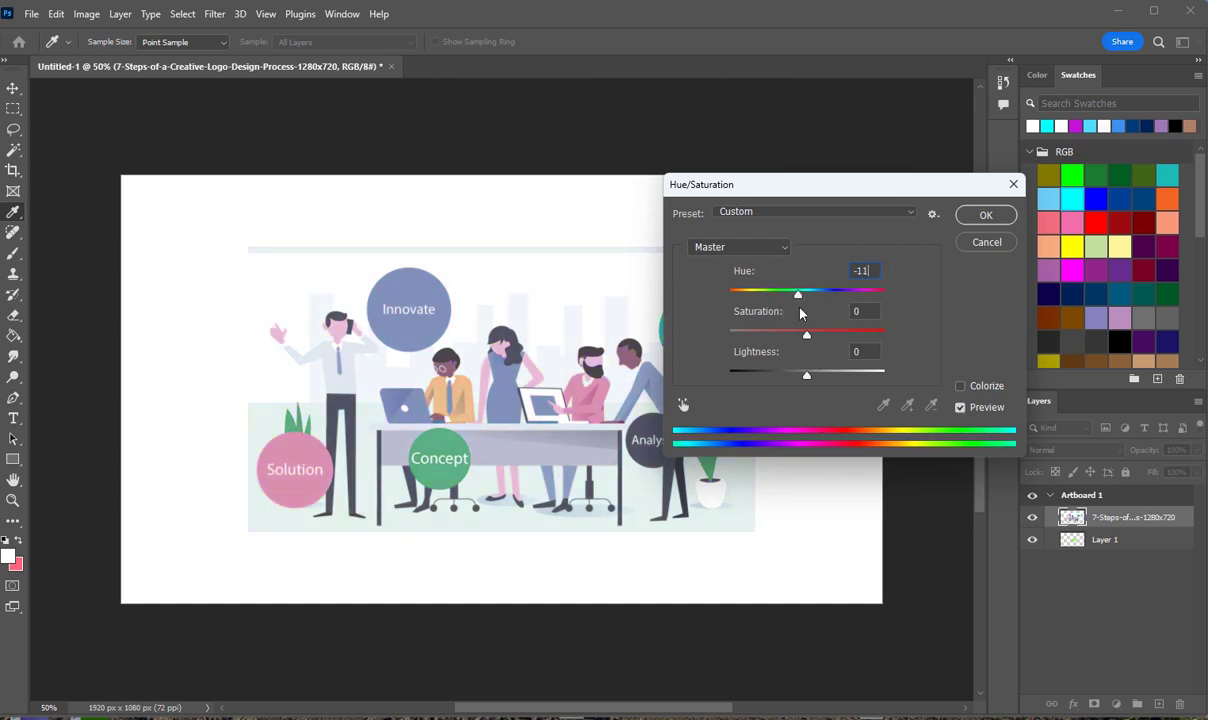
# Colorize the image with hue 211, saturation +92 and lightness -14, and toggle the image layer's visibility off and on
pyautogui.click(961, 387)
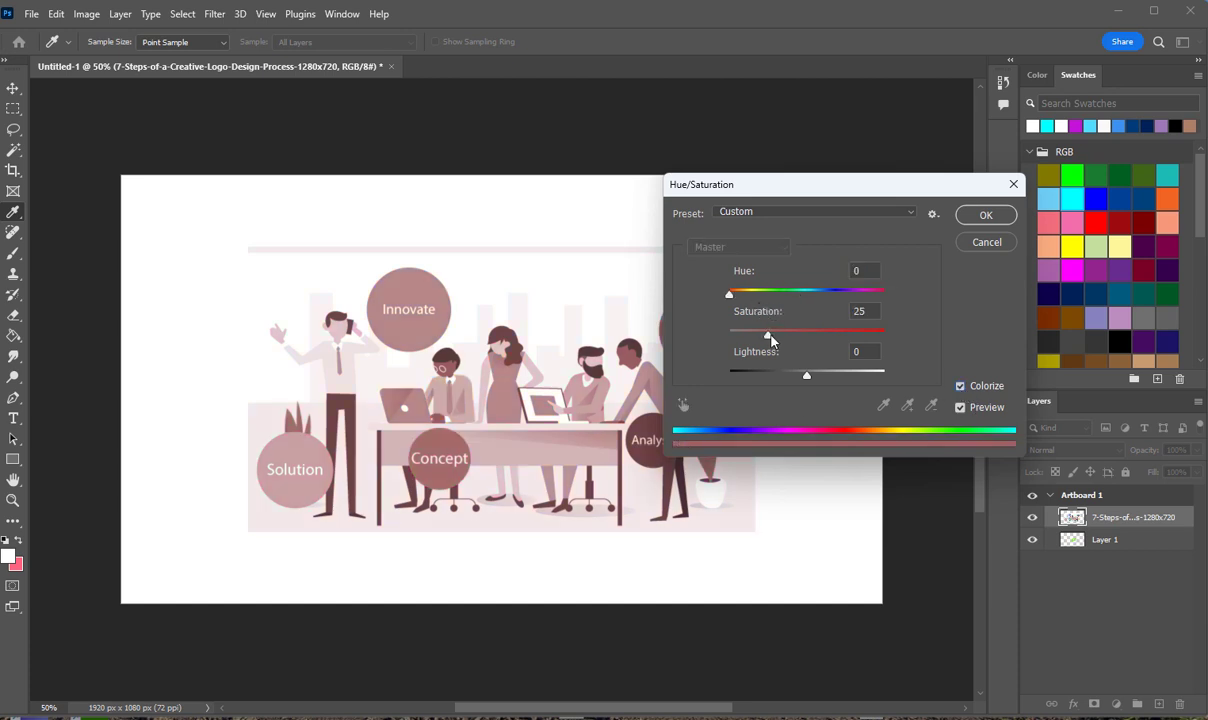
pyautogui.moveTo(768, 336); pyautogui.dragTo(872, 336)
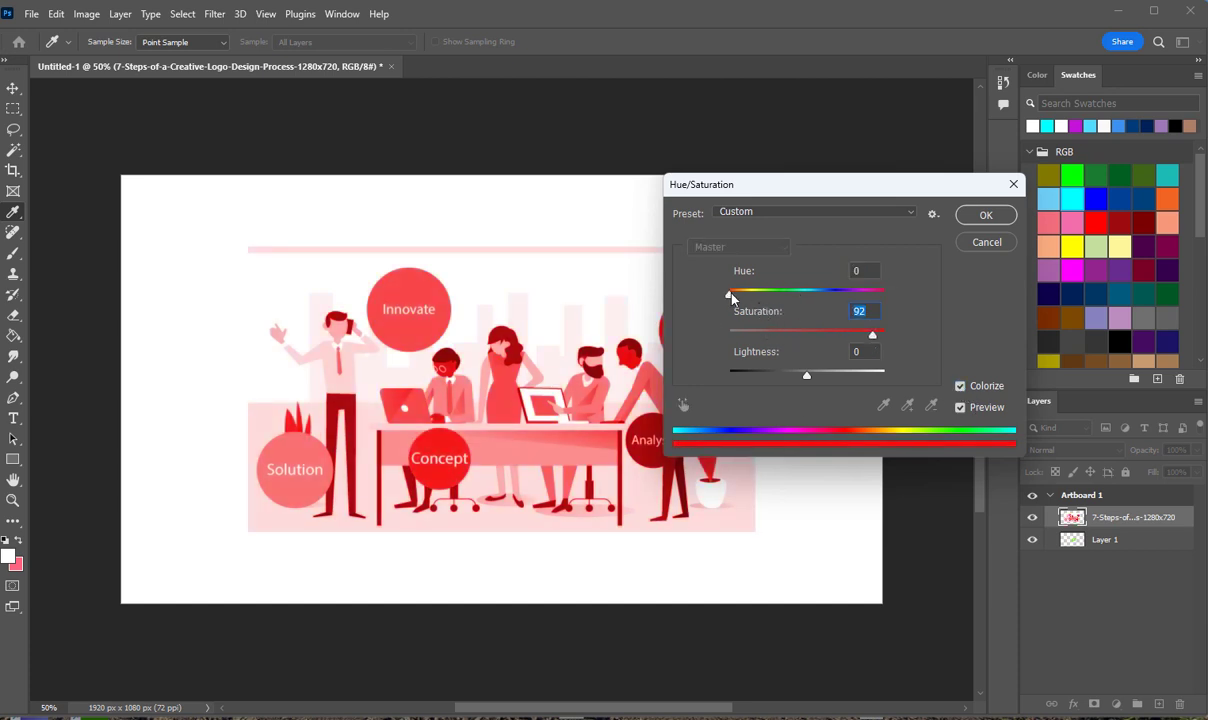
pyautogui.moveTo(732, 297); pyautogui.dragTo(854, 295)
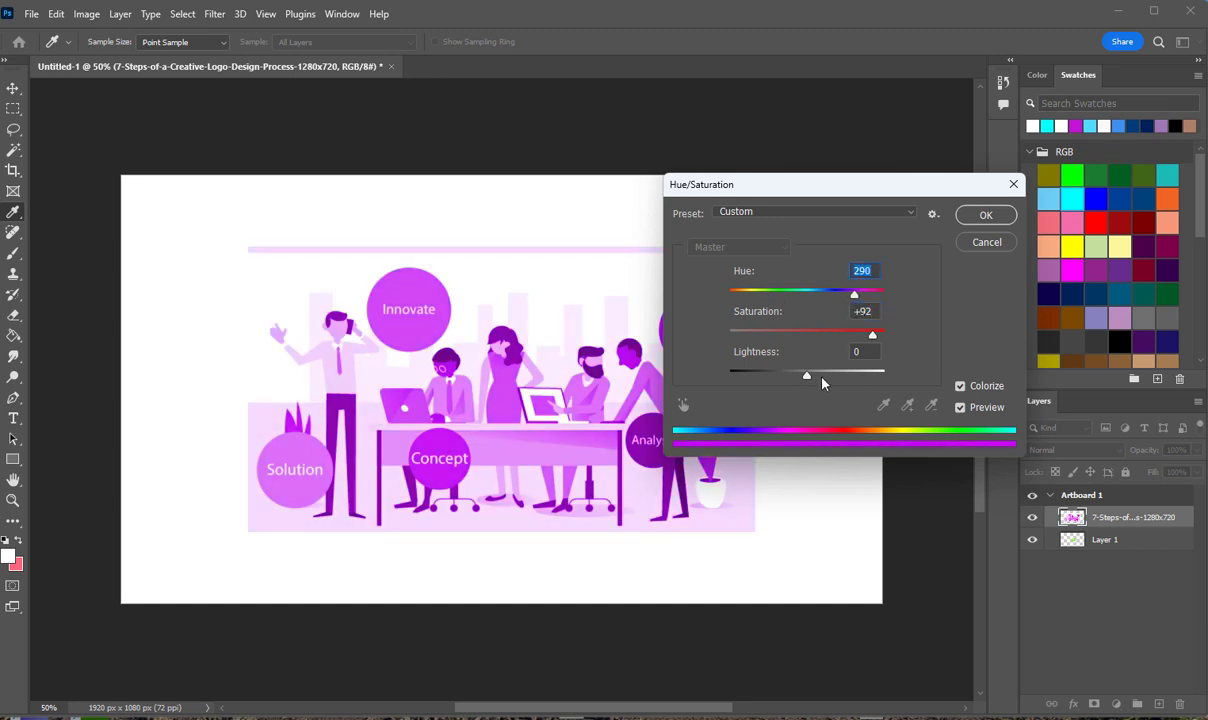
pyautogui.moveTo(809, 377)
pyautogui.mouseDown()
pyautogui.moveTo(852, 377)
pyautogui.moveTo(787, 391)
pyautogui.moveTo(811, 390)
pyautogui.moveTo(797, 380)
pyautogui.mouseUp()
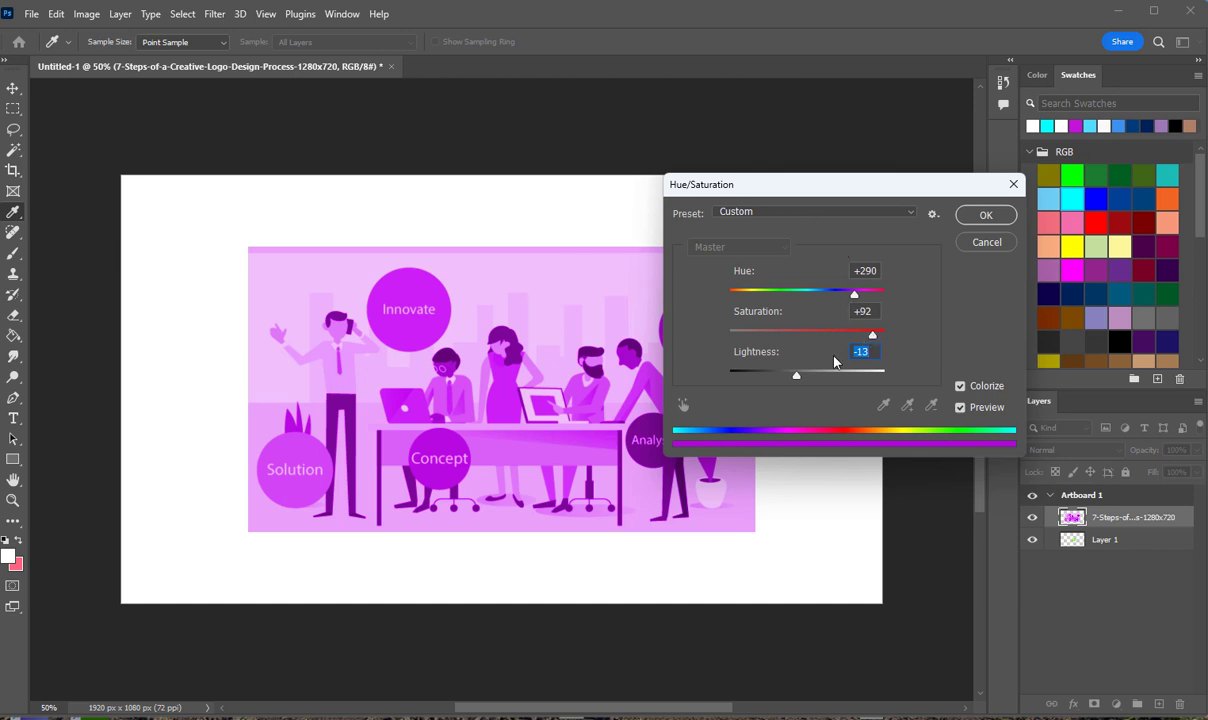
pyautogui.moveTo(797, 380); pyautogui.dragTo(822, 378)
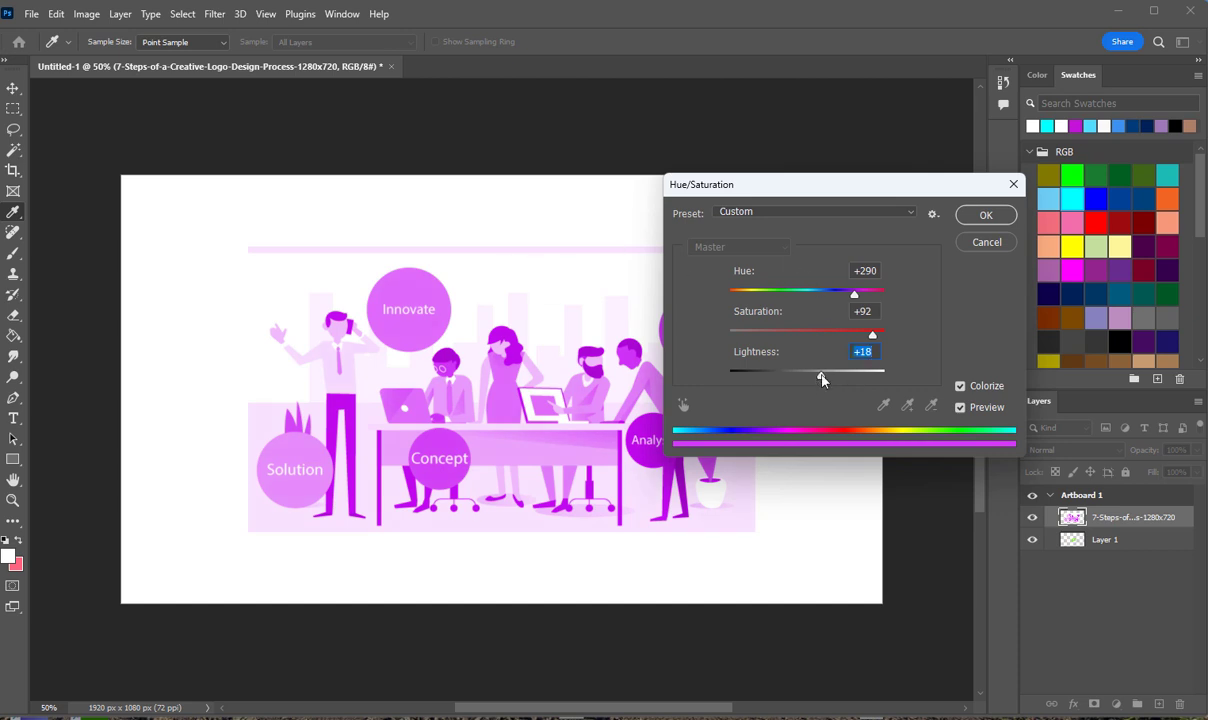
pyautogui.moveTo(822, 378); pyautogui.dragTo(799, 400)
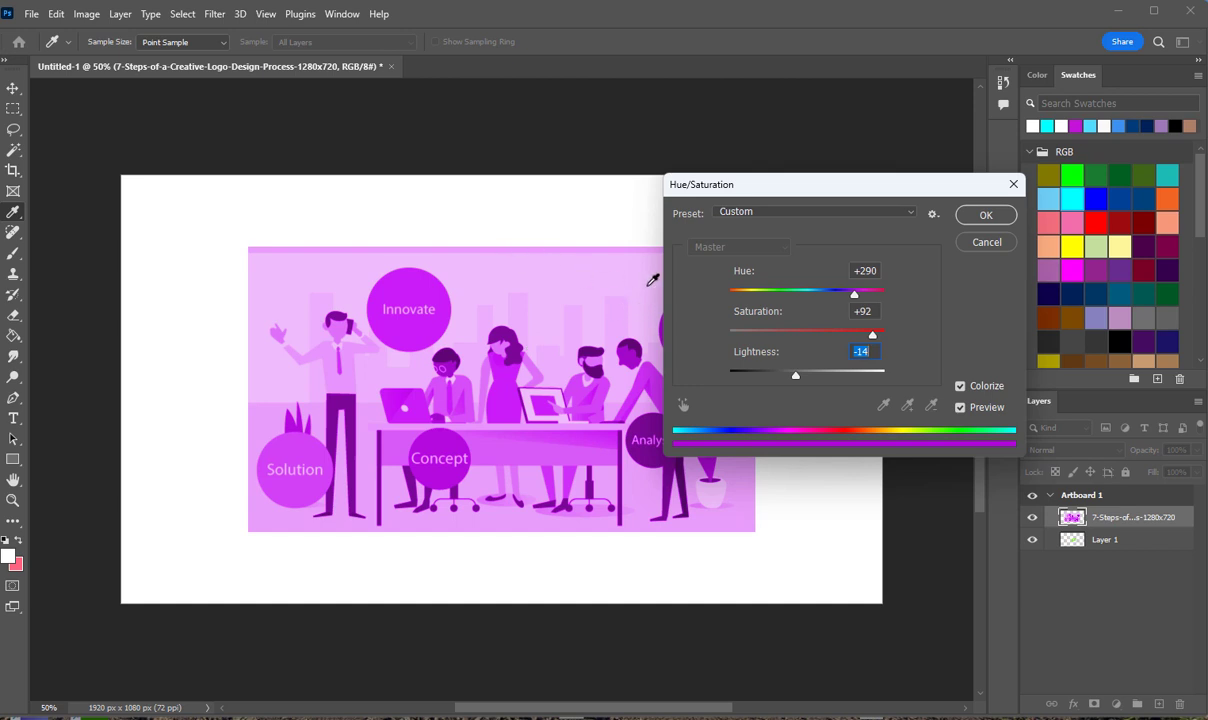
pyautogui.moveTo(855, 300); pyautogui.dragTo(820, 295)
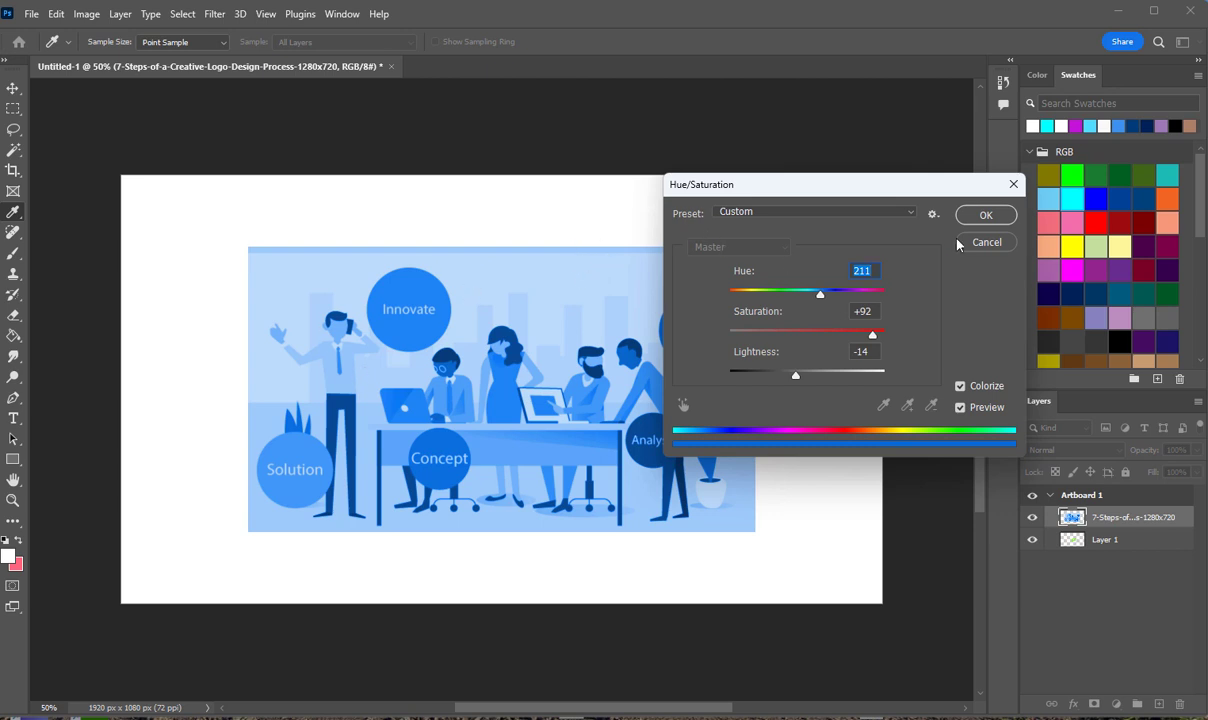
pyautogui.click(985, 215)
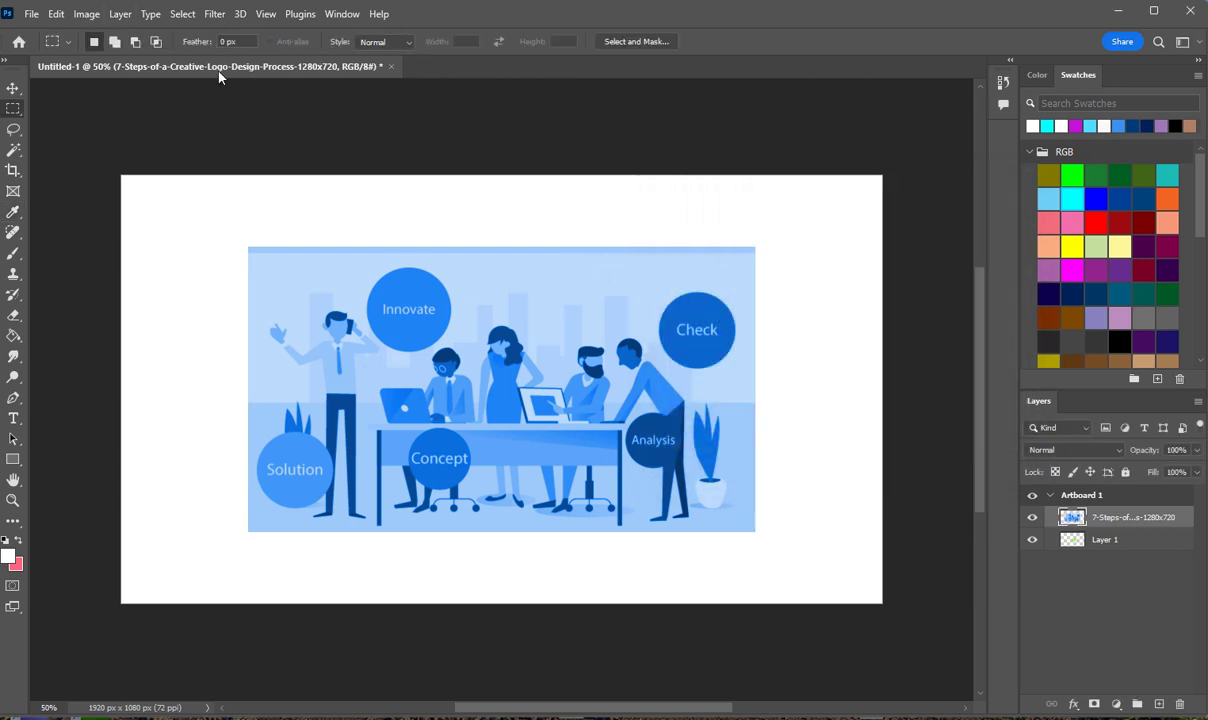
pyautogui.click(1032, 518)
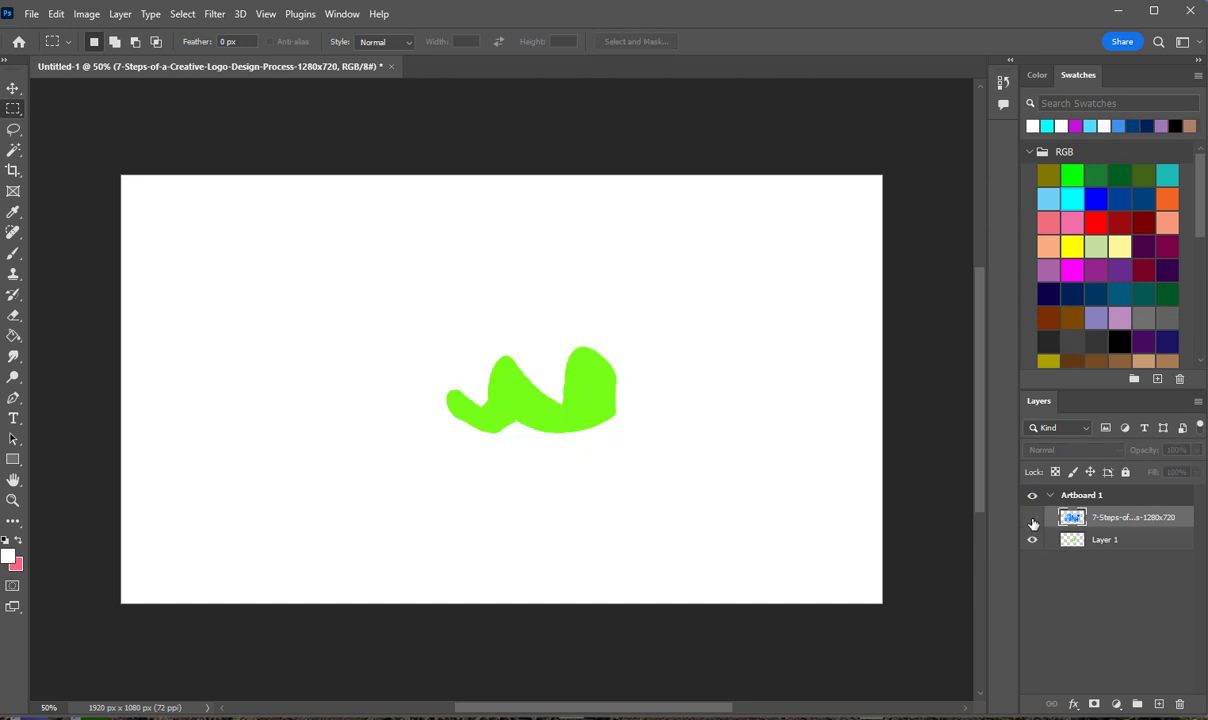
pyautogui.click(1032, 518)
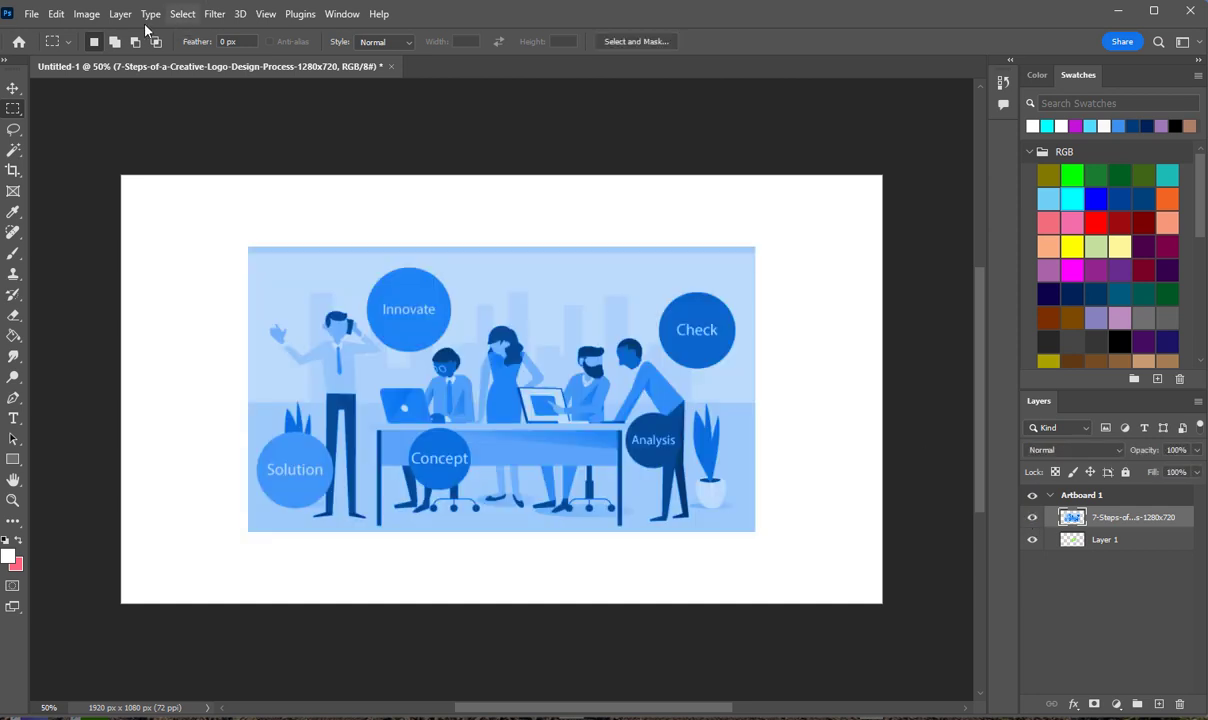
# Replace the blue sampled from the leaning man's shirt in the image, using fuzziness 175 and hue -81
pyautogui.click(86, 14)
pyautogui.moveTo(118, 57)
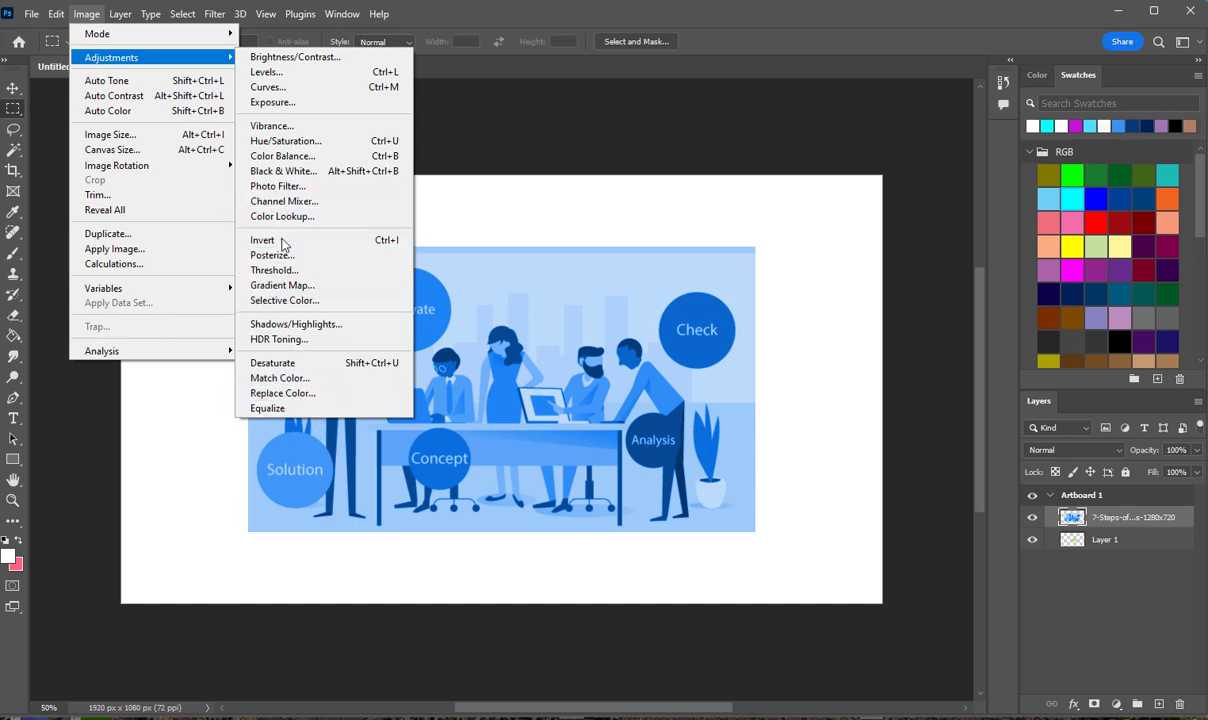
pyautogui.click(285, 394)
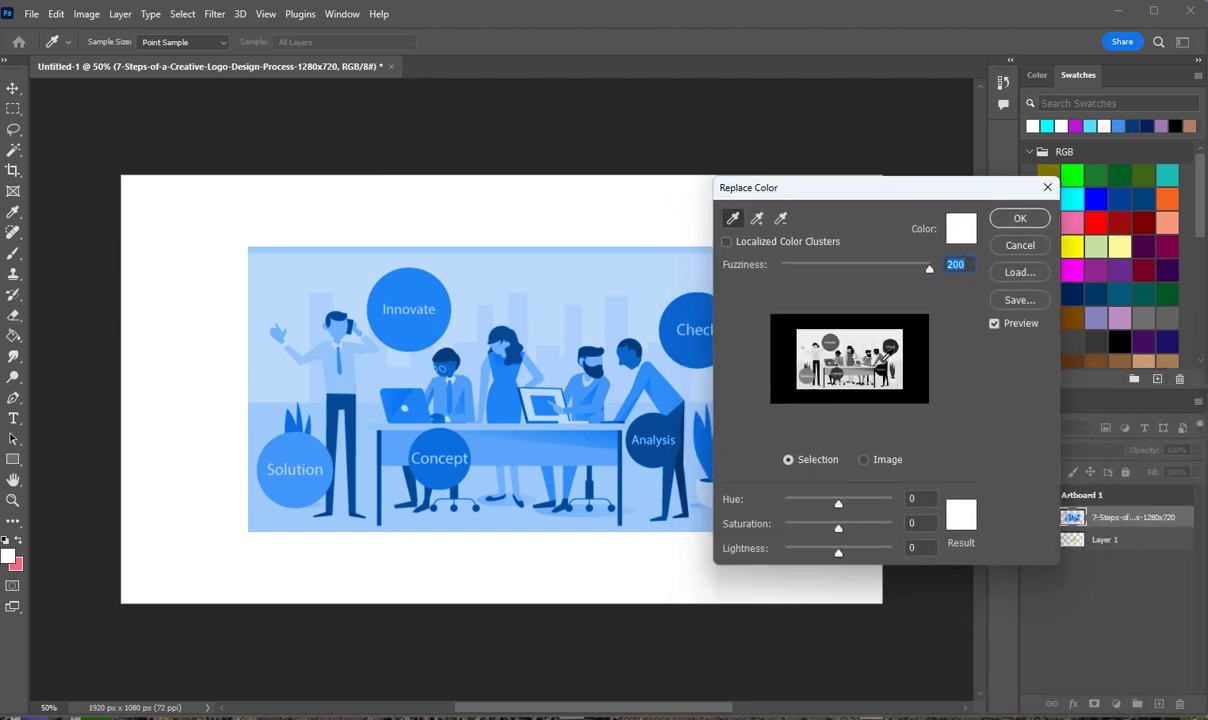
pyautogui.click(886, 372)
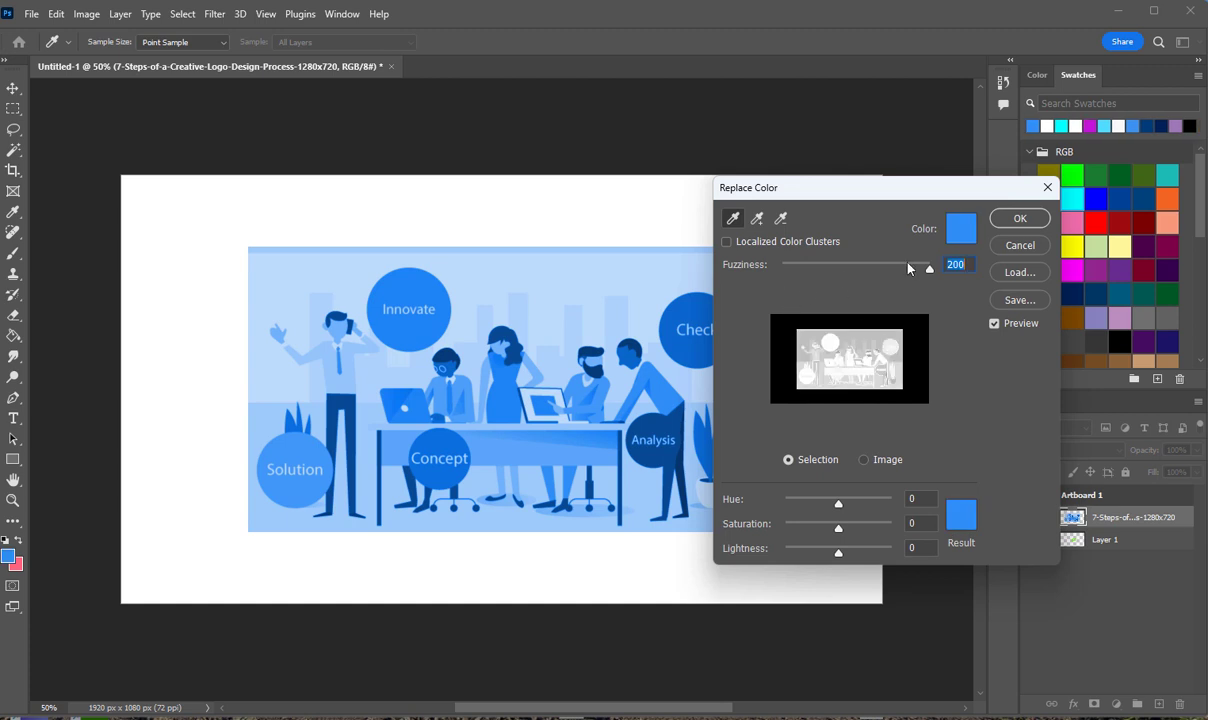
pyautogui.moveTo(930, 270); pyautogui.dragTo(927, 270)
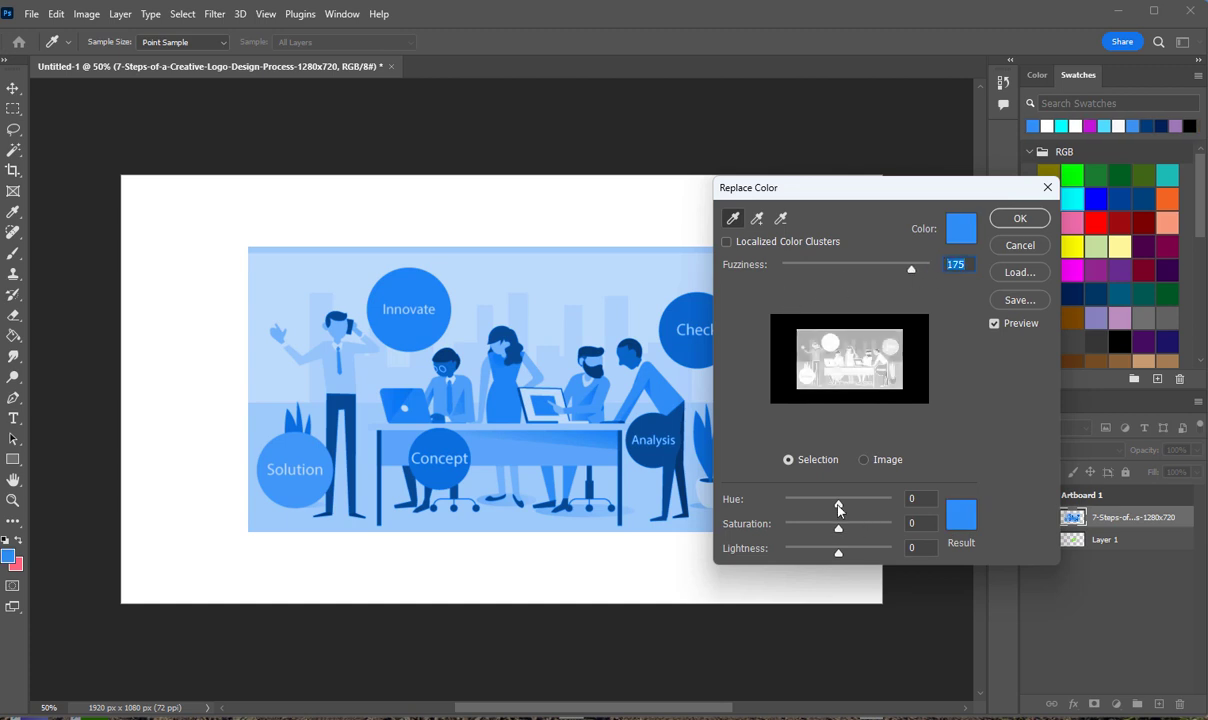
pyautogui.moveTo(838, 508); pyautogui.dragTo(813, 505)
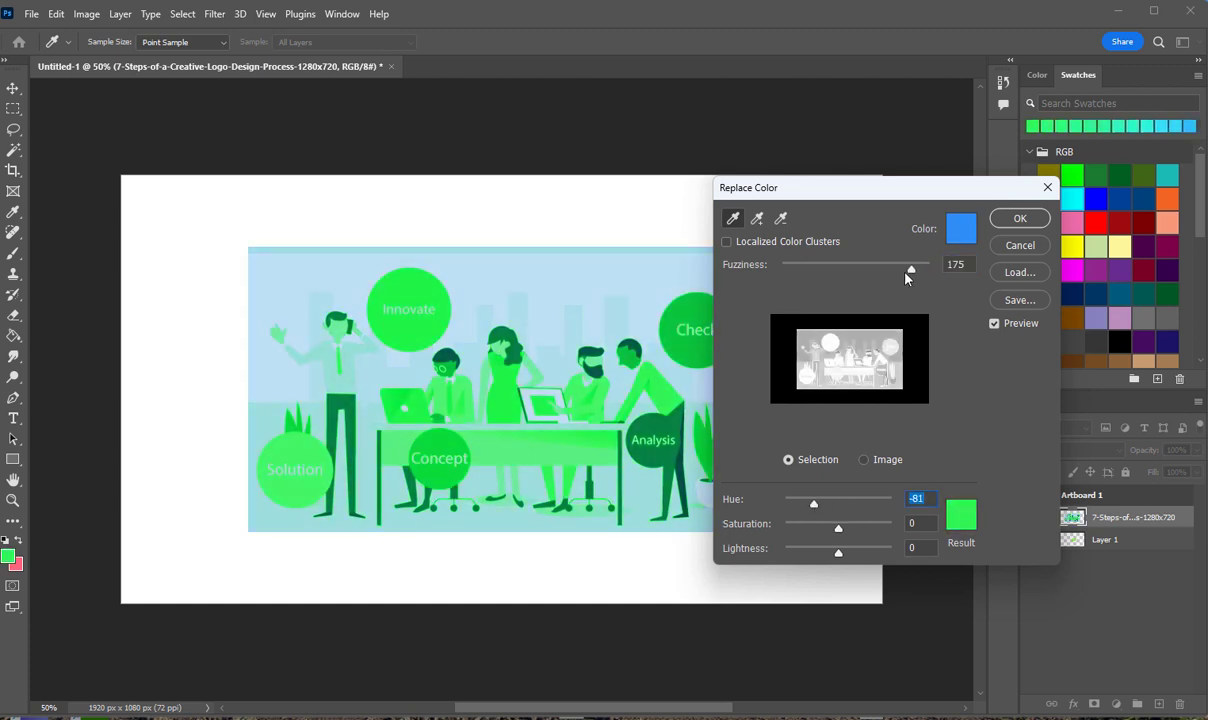
# Refine the color replacement to hue -92 and fuzziness 90, and apply it to the image
pyautogui.moveTo(913, 270); pyautogui.dragTo(771, 289)
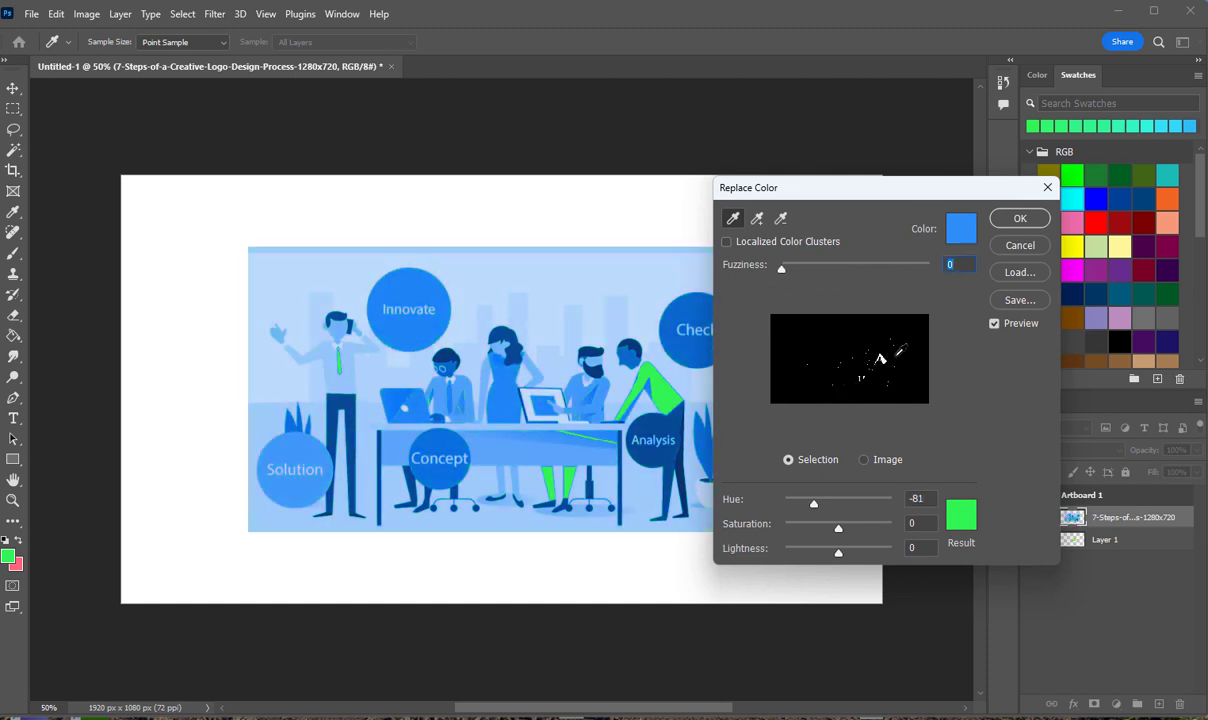
pyautogui.moveTo(810, 508)
pyautogui.mouseDown()
pyautogui.moveTo(830, 505)
pyautogui.moveTo(810, 505)
pyautogui.mouseUp()
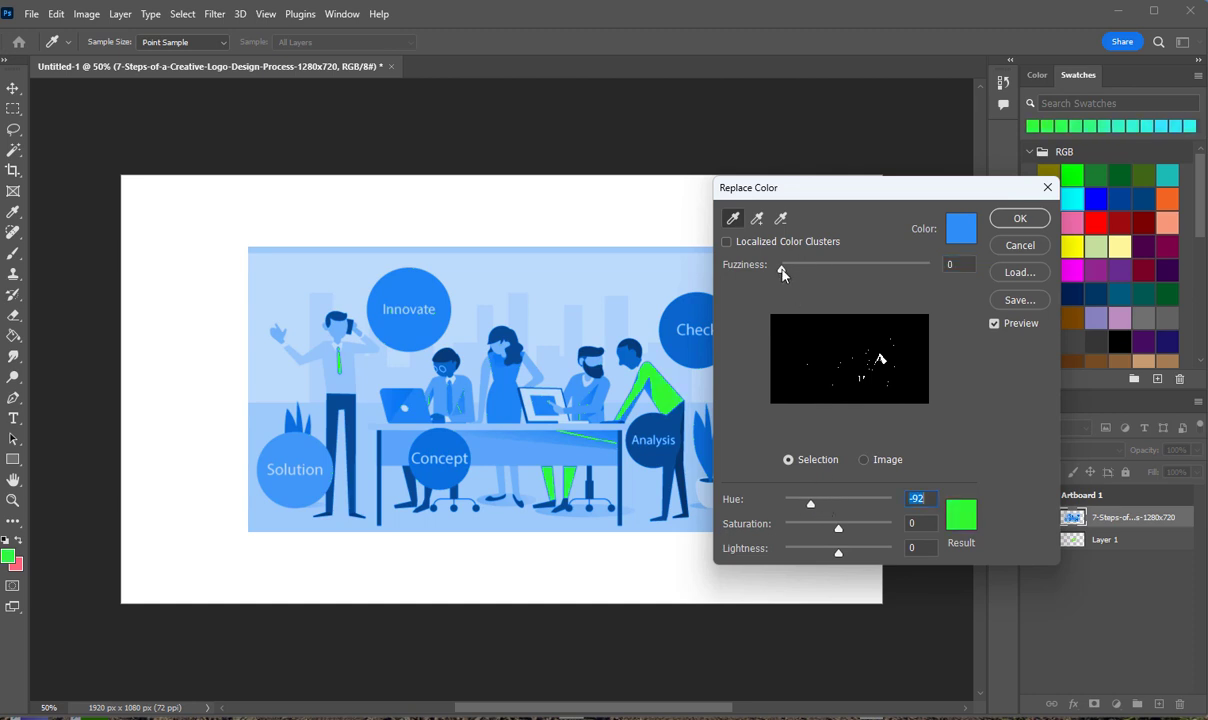
pyautogui.moveTo(782, 272); pyautogui.dragTo(824, 317)
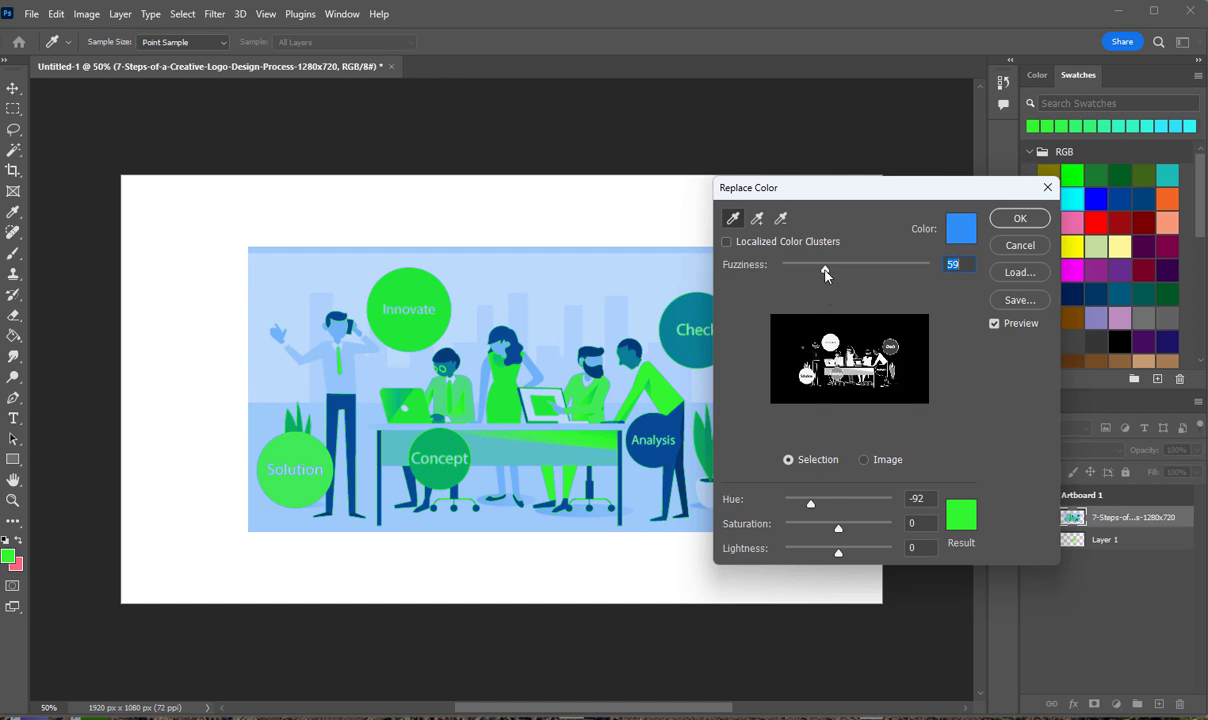
pyautogui.moveTo(824, 272); pyautogui.dragTo(851, 272)
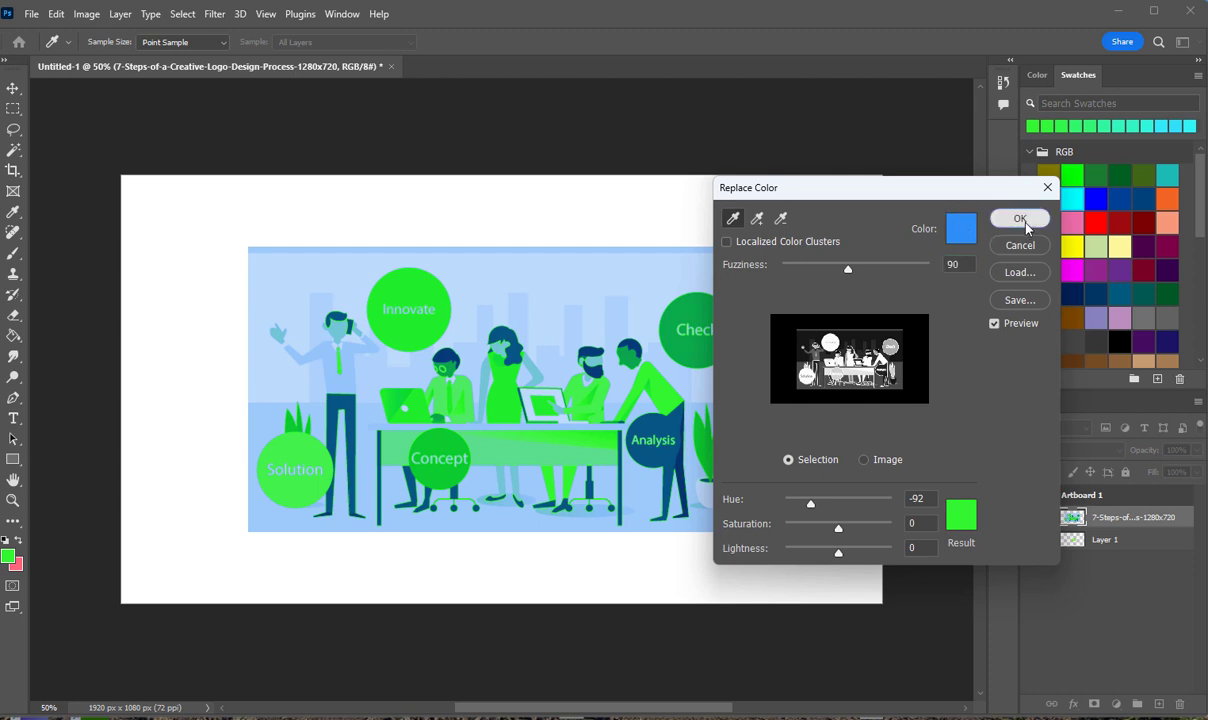
pyautogui.click(1023, 224)
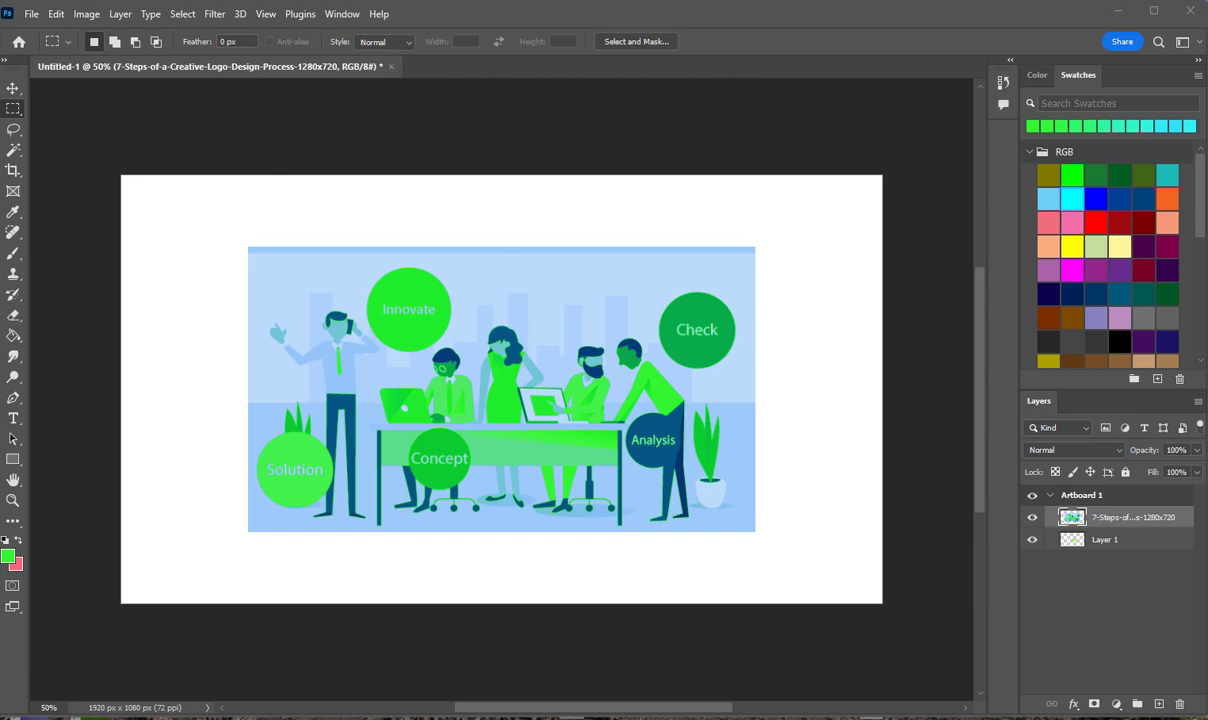
# Delete the recolored 7-Steps-of-a-Creative-Logo-Design-Process-1280x720 image layer
pyautogui.hotkey('ctrl', 's')
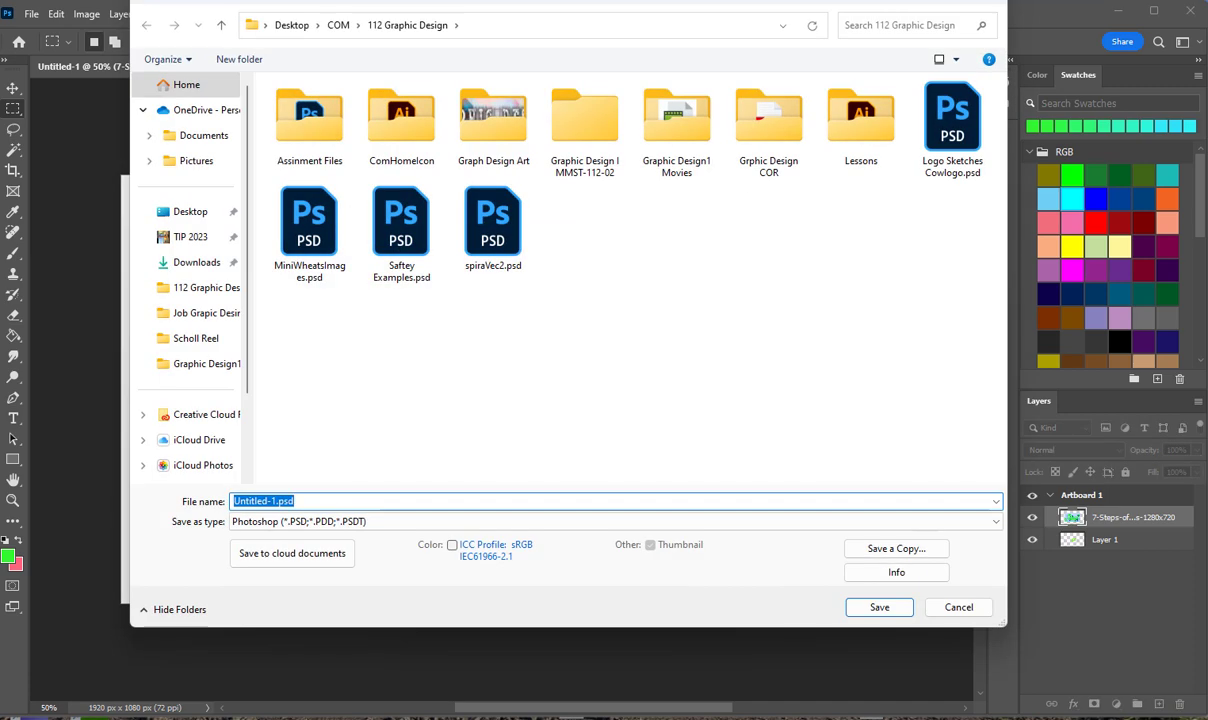
pyautogui.click(958, 607)
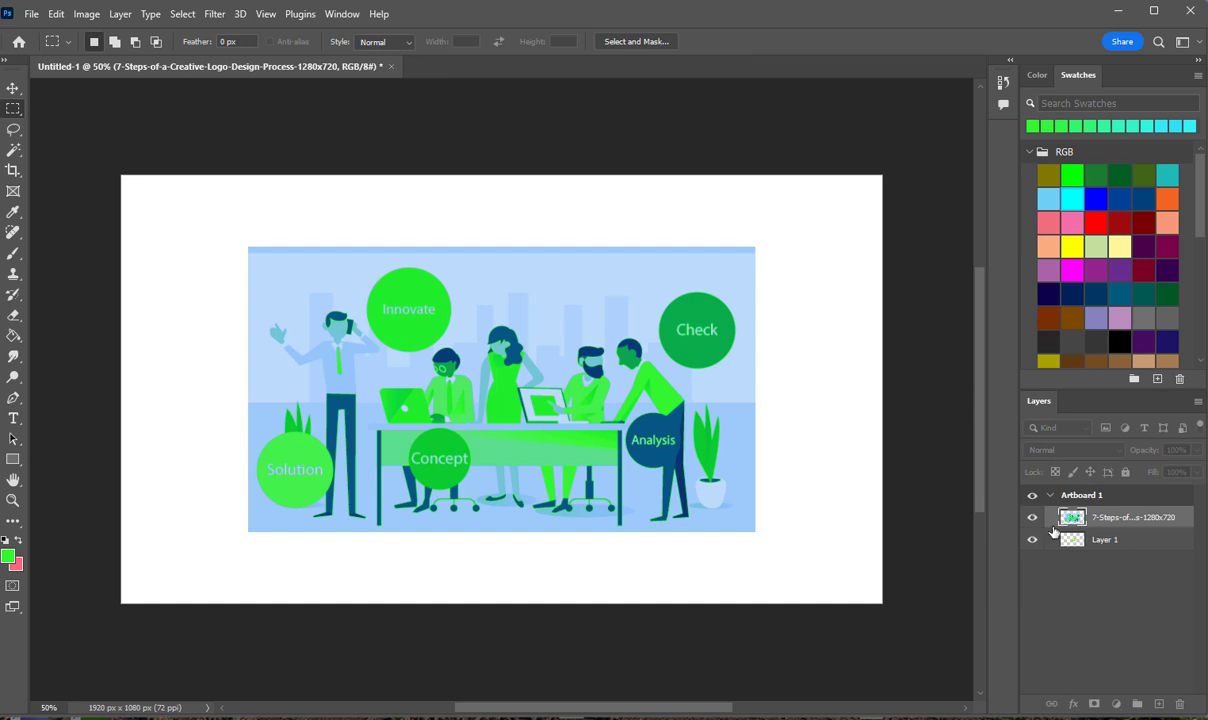
pyautogui.click(1129, 519)
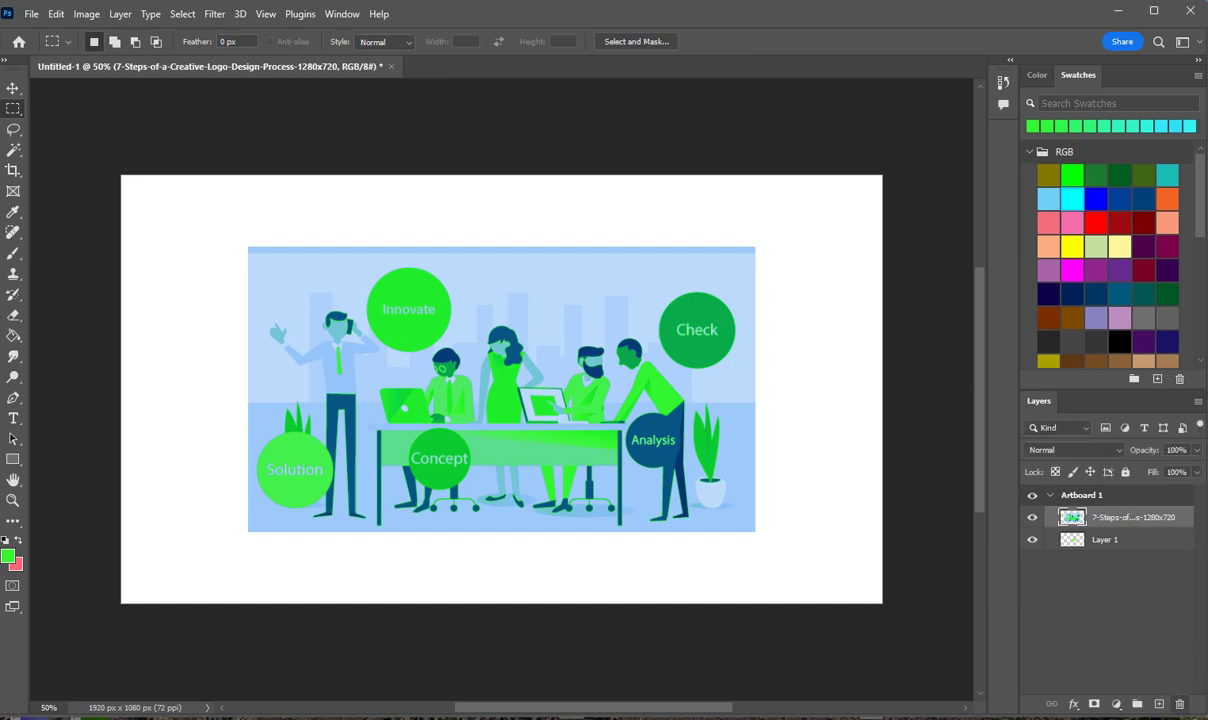
pyautogui.click(1179, 704)
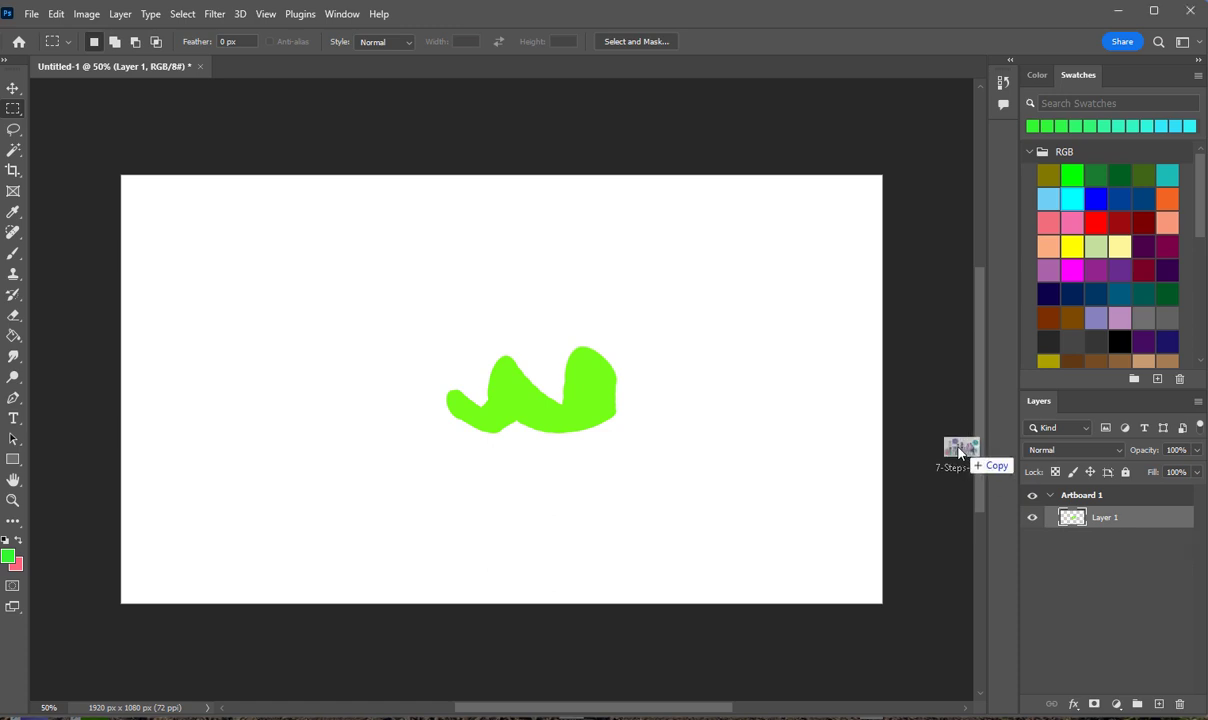
# Place a fresh copy of the 7-Steps-of-a-Creative-Logo-Design-Process-1280x720 image on the artboard and rasterize its layer
pyautogui.moveTo(957, 450); pyautogui.dragTo(528, 337)
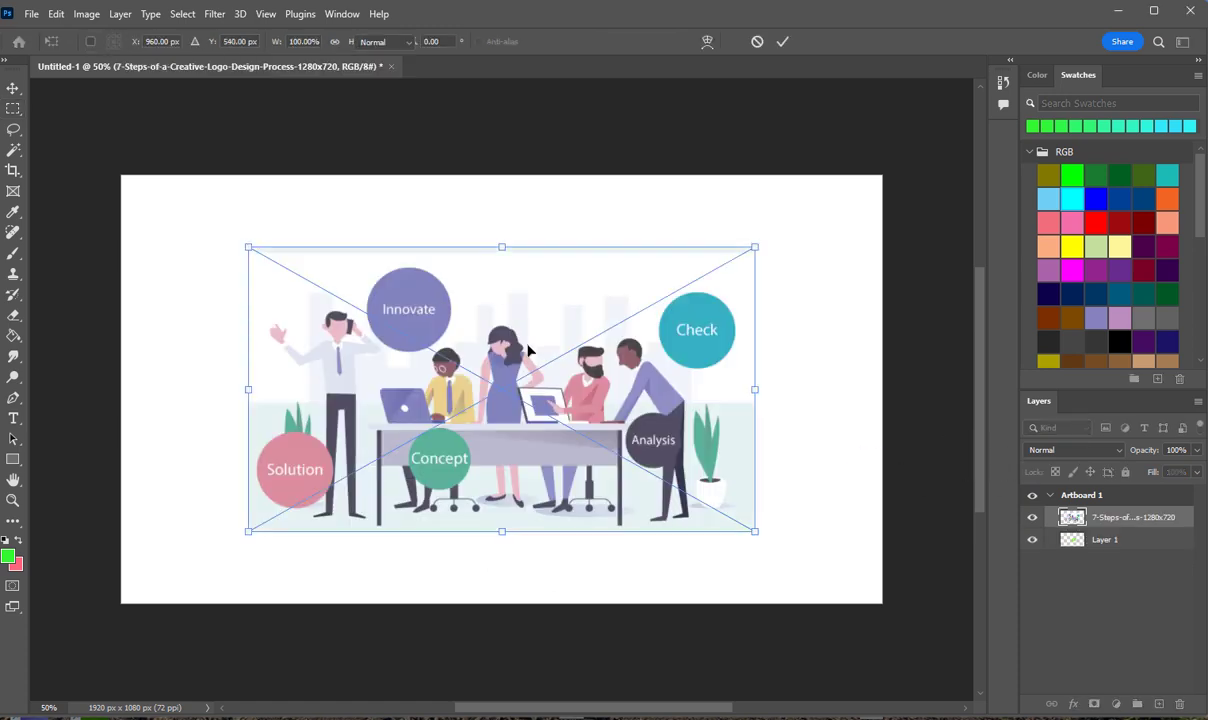
pyautogui.press('Return')
pyautogui.rightClick(1103, 520)
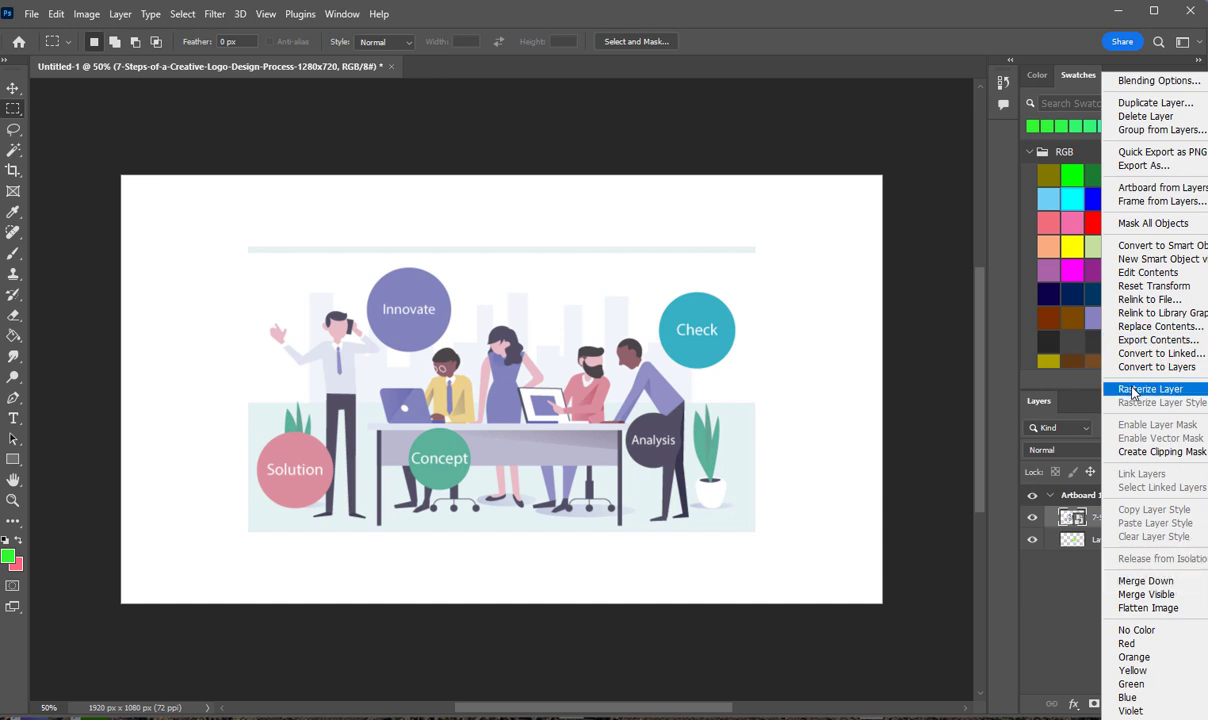
pyautogui.click(1133, 390)
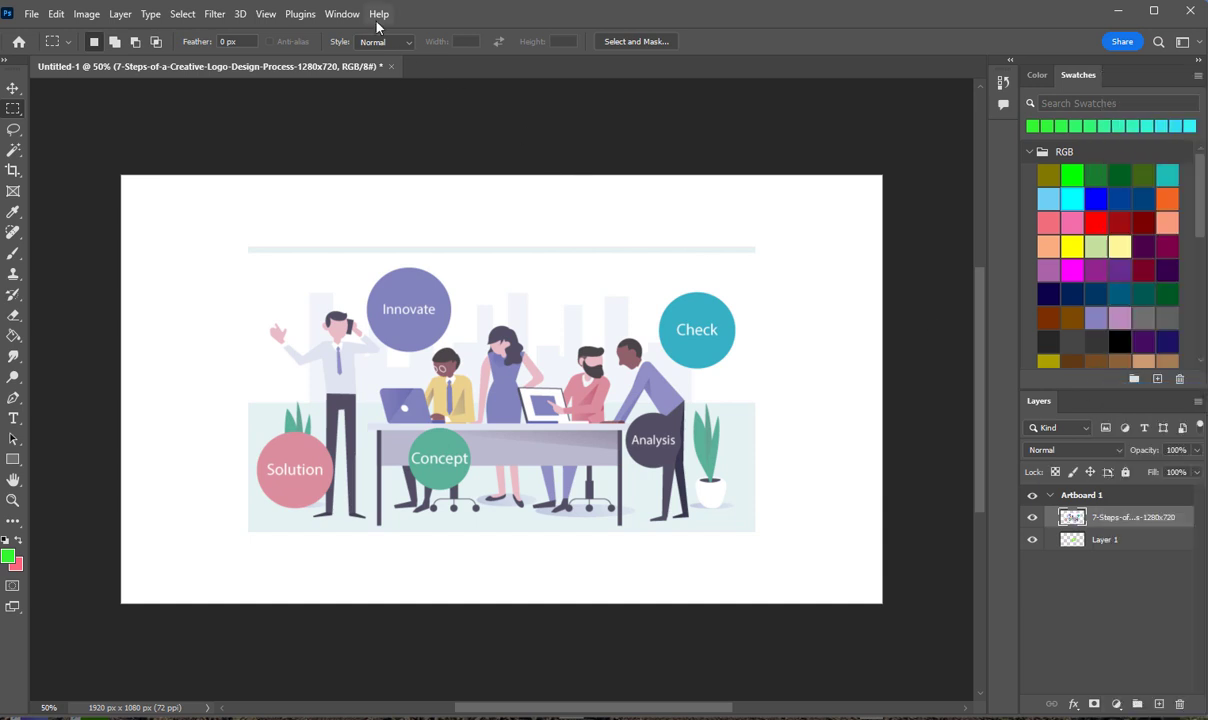
# Try replacing the purple sampled from the Innovate circle, using a lower fuzziness and a slightly raised hue
pyautogui.click(86, 14)
pyautogui.moveTo(140, 57)
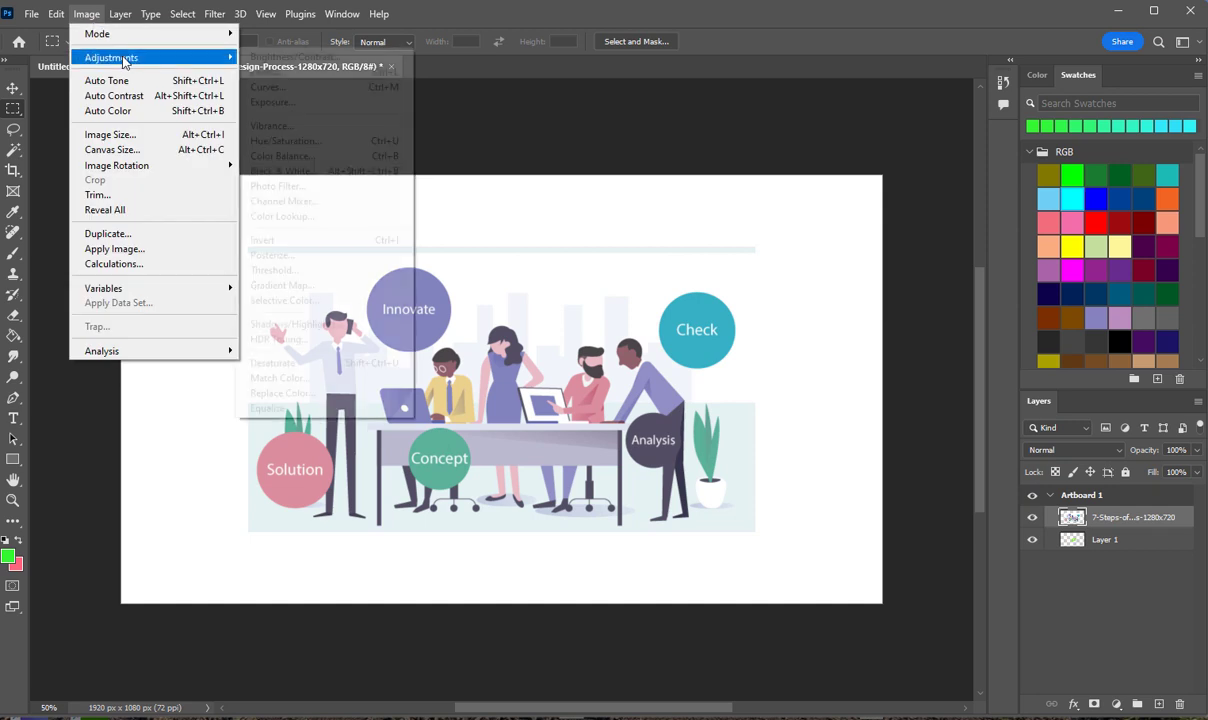
pyautogui.click(300, 393)
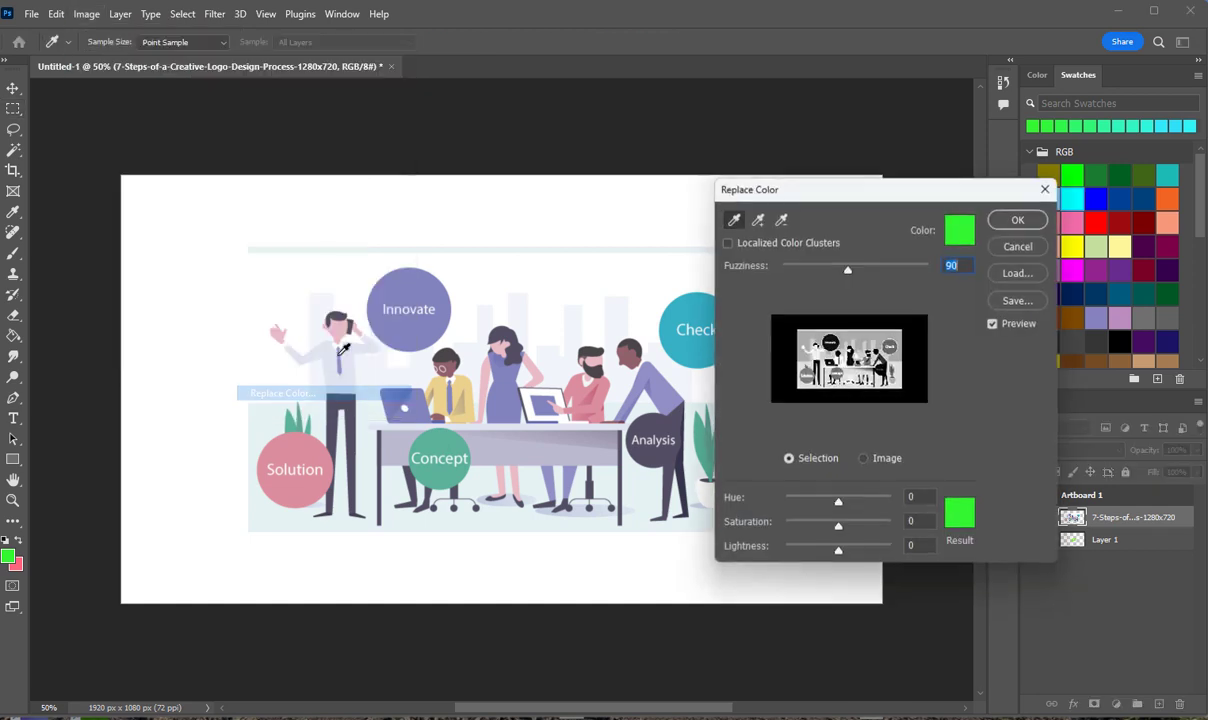
pyautogui.click(410, 329)
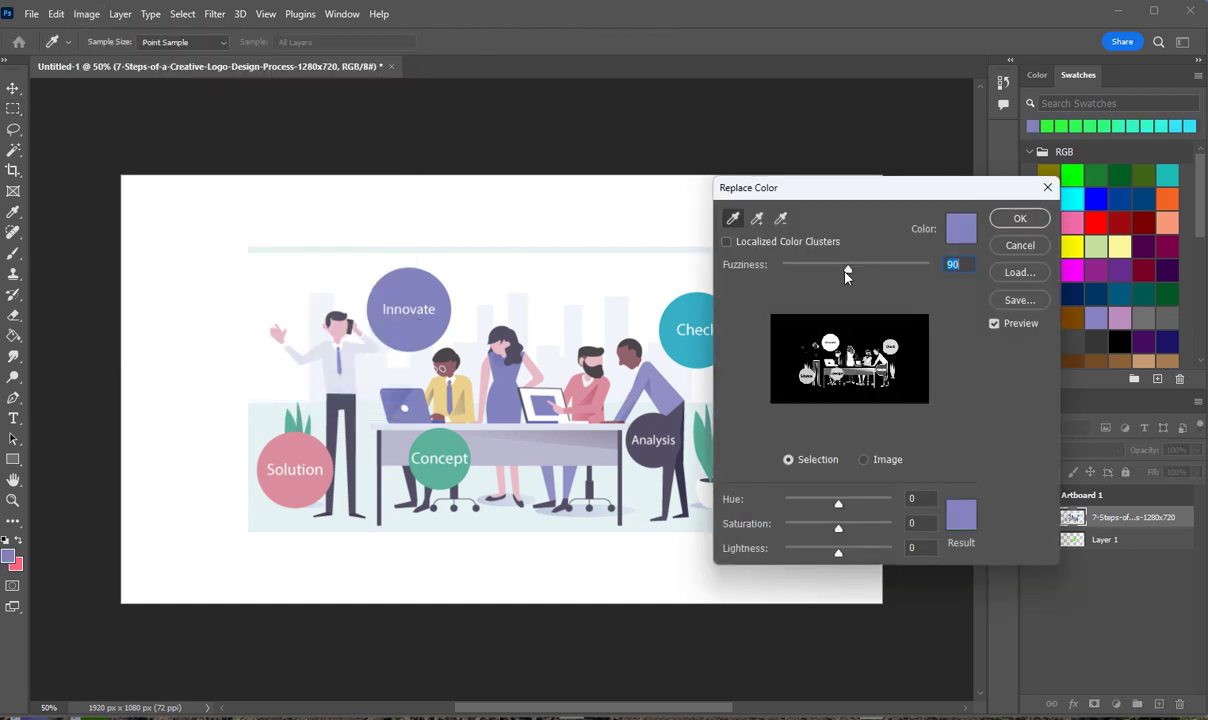
pyautogui.moveTo(845, 271); pyautogui.dragTo(788, 284)
pyautogui.moveTo(839, 505)
pyautogui.mouseDown()
pyautogui.moveTo(879, 517)
pyautogui.moveTo(829, 518)
pyautogui.moveTo(851, 519)
pyautogui.mouseUp()
pyautogui.click(1030, 248)
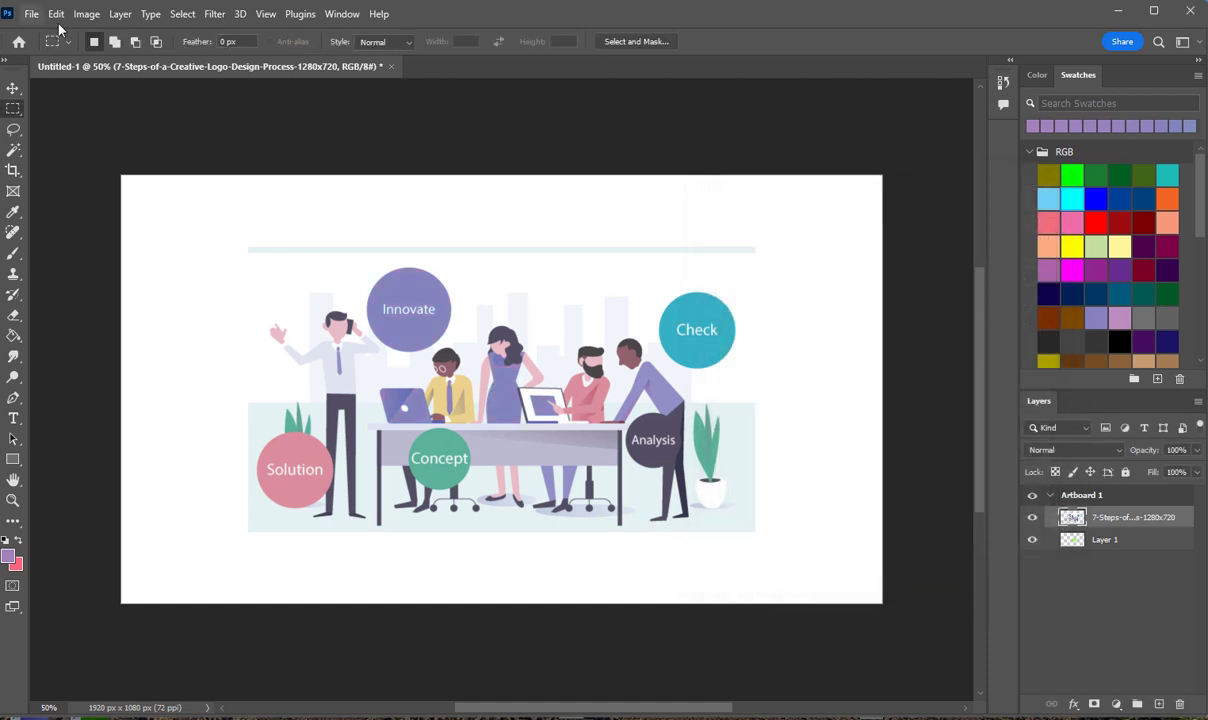
# Try desaturating the rasterized image layer
pyautogui.click(87, 15)
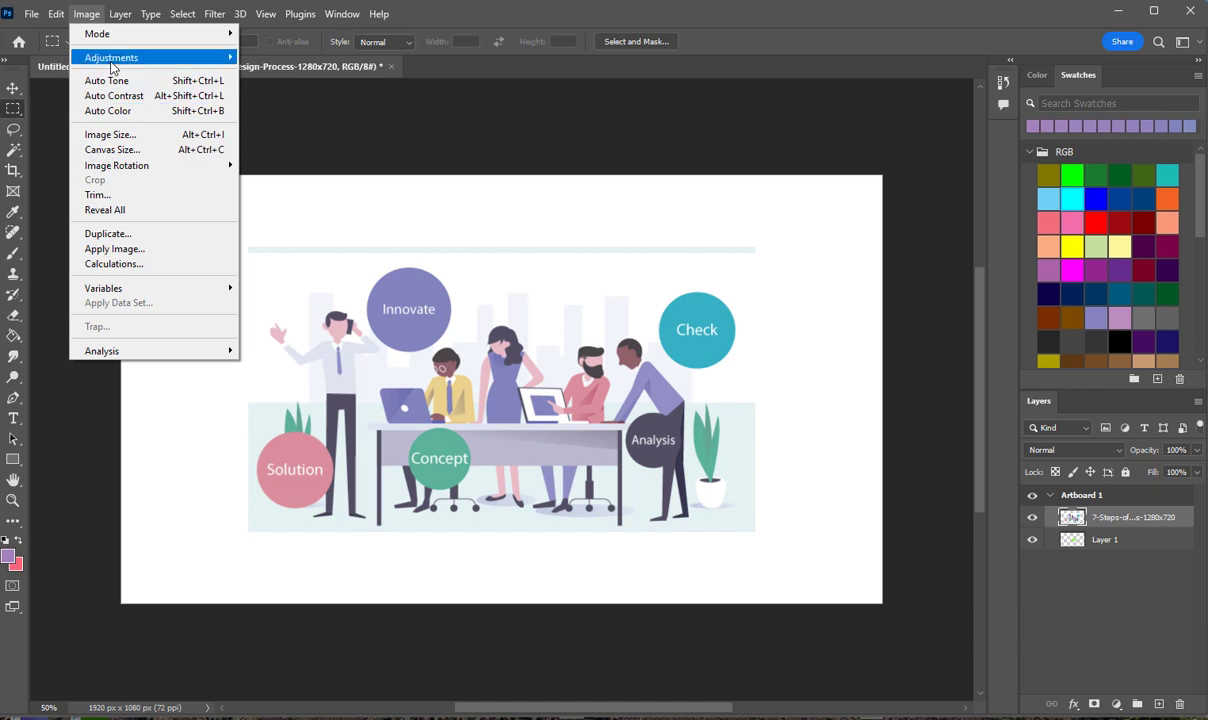
pyautogui.moveTo(110, 57)
pyautogui.click(300, 365)
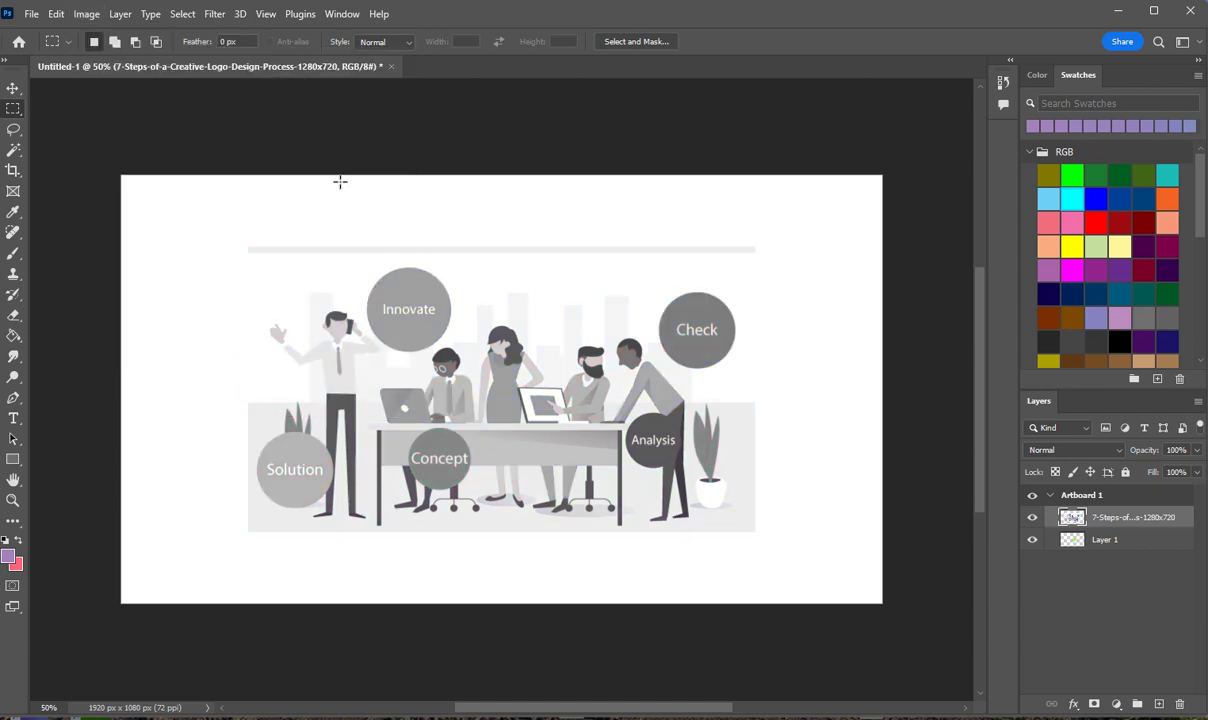
pyautogui.hotkey('ctrl', 'z')
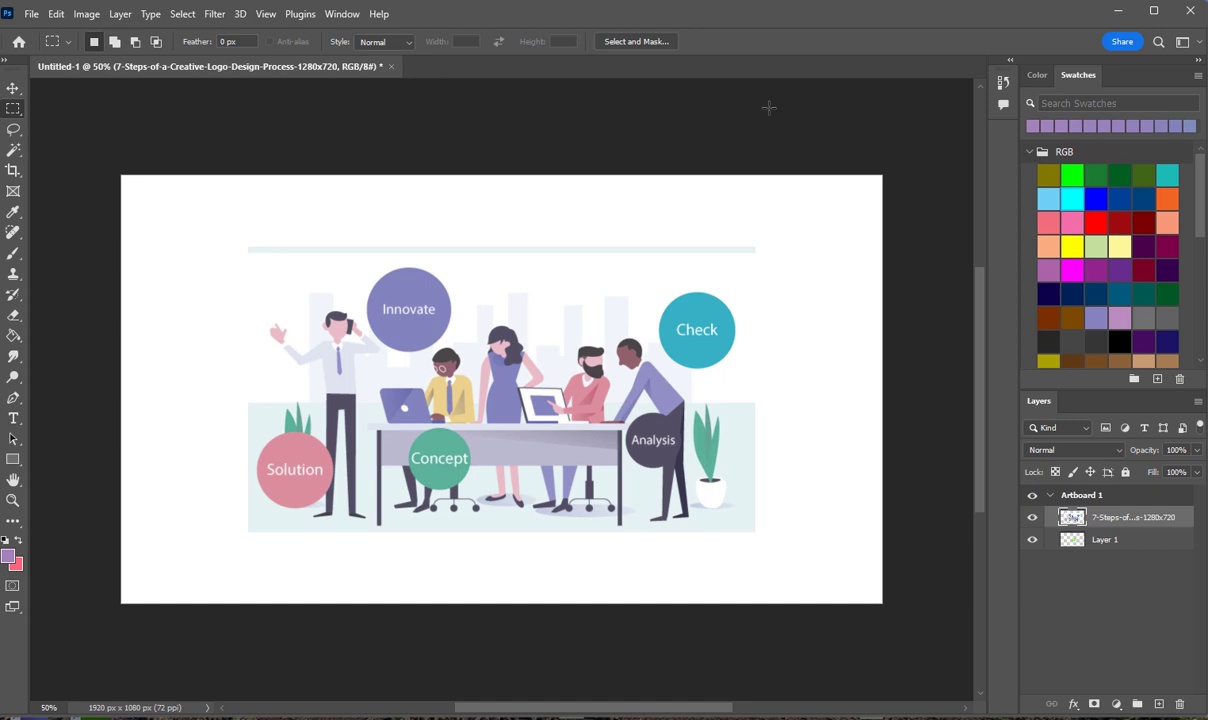
pyautogui.click(87, 14)
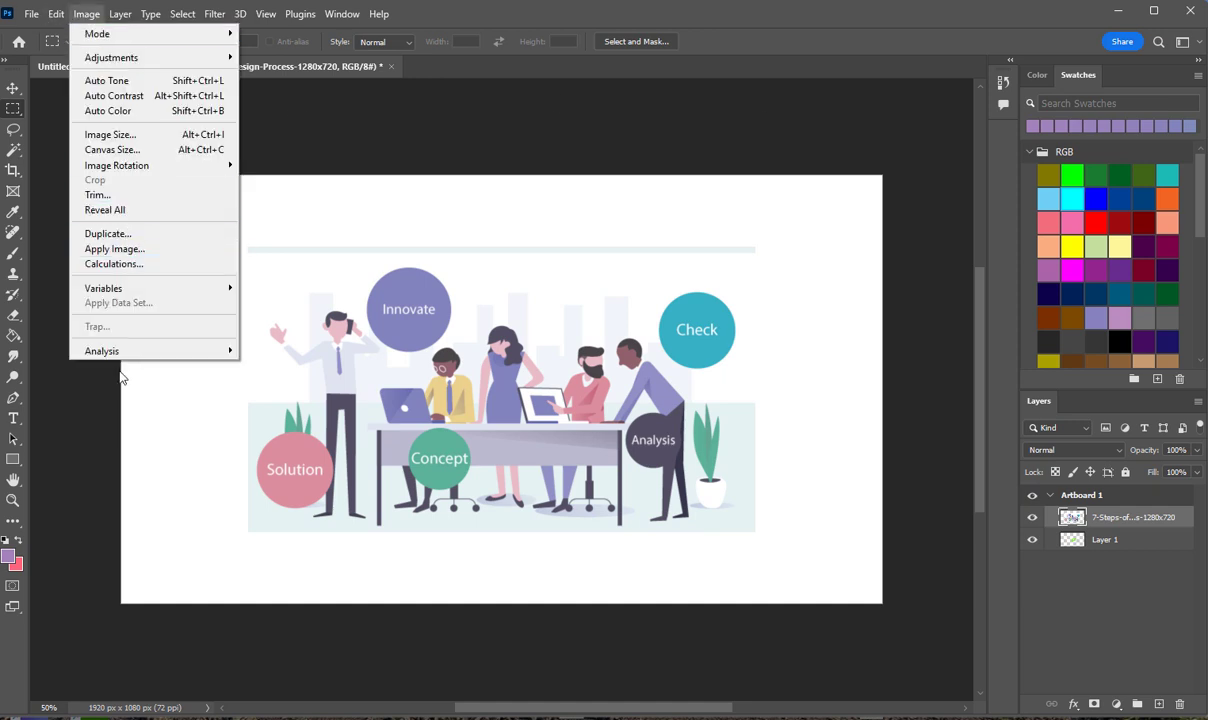
pyautogui.moveTo(124, 16)
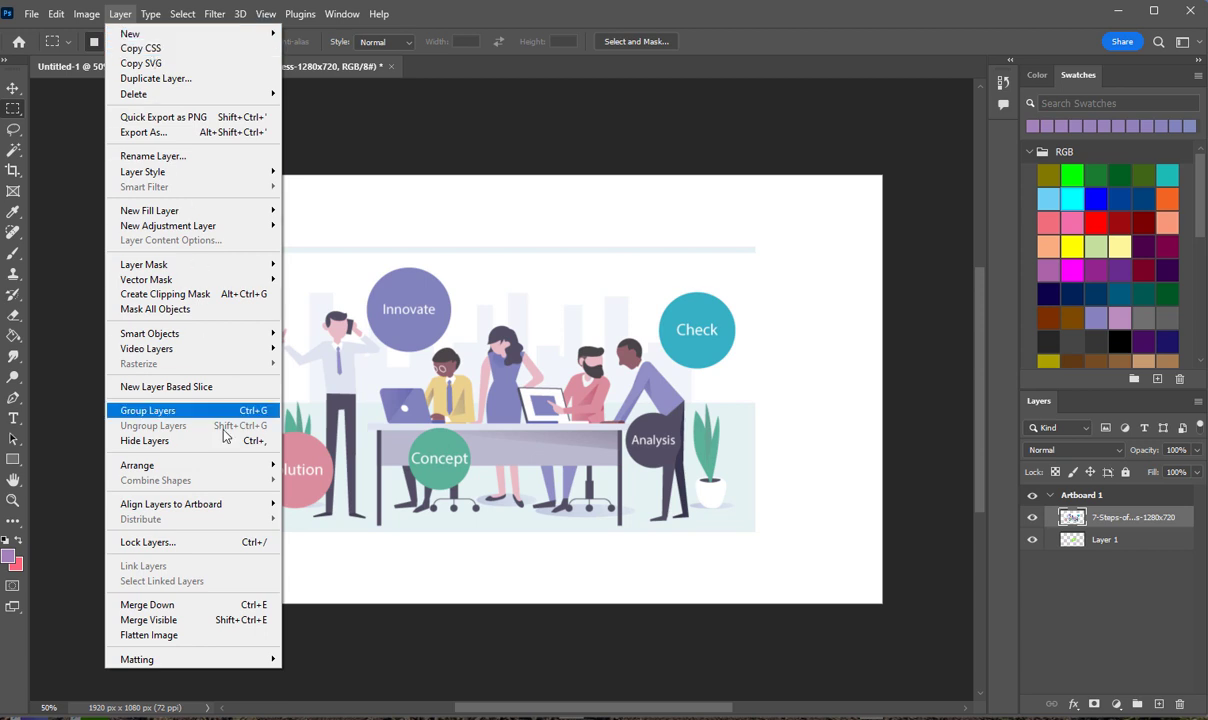
pyautogui.click(1104, 626)
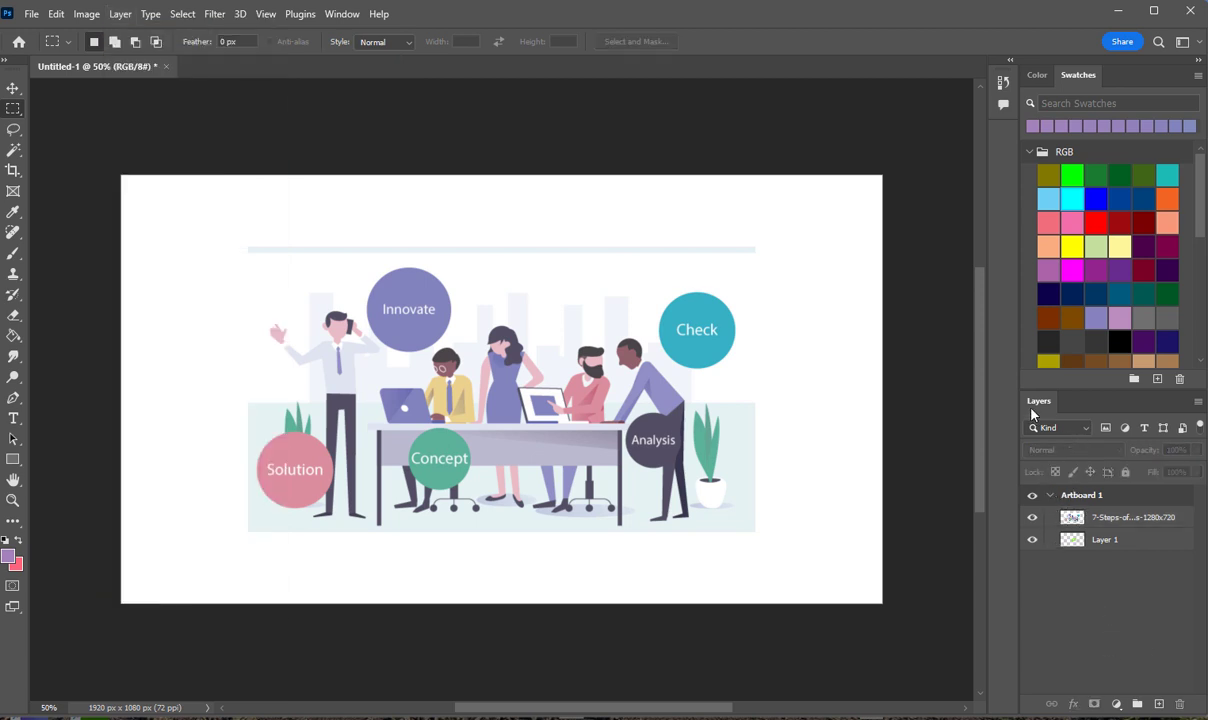
# Adjust the height of the layer list and show the color spectrum instead of the swatches
pyautogui.moveTo(1036, 405); pyautogui.dragTo(1046, 706)
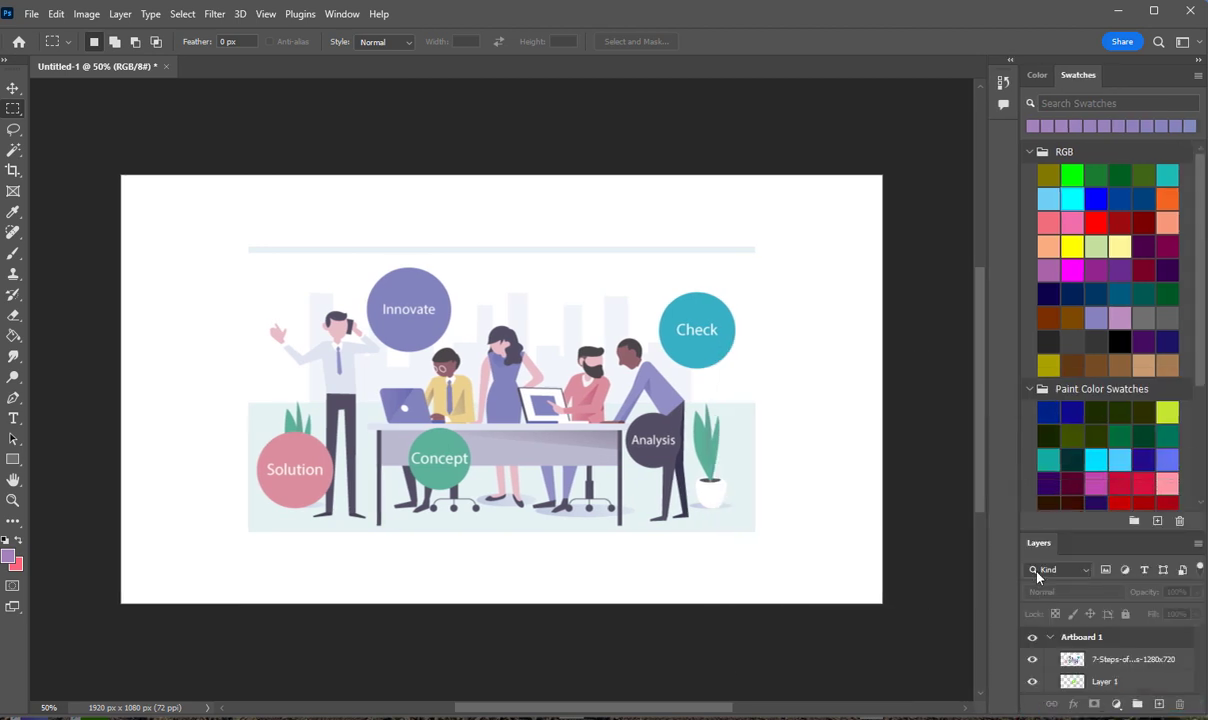
pyautogui.moveTo(1062, 532); pyautogui.dragTo(1048, 389)
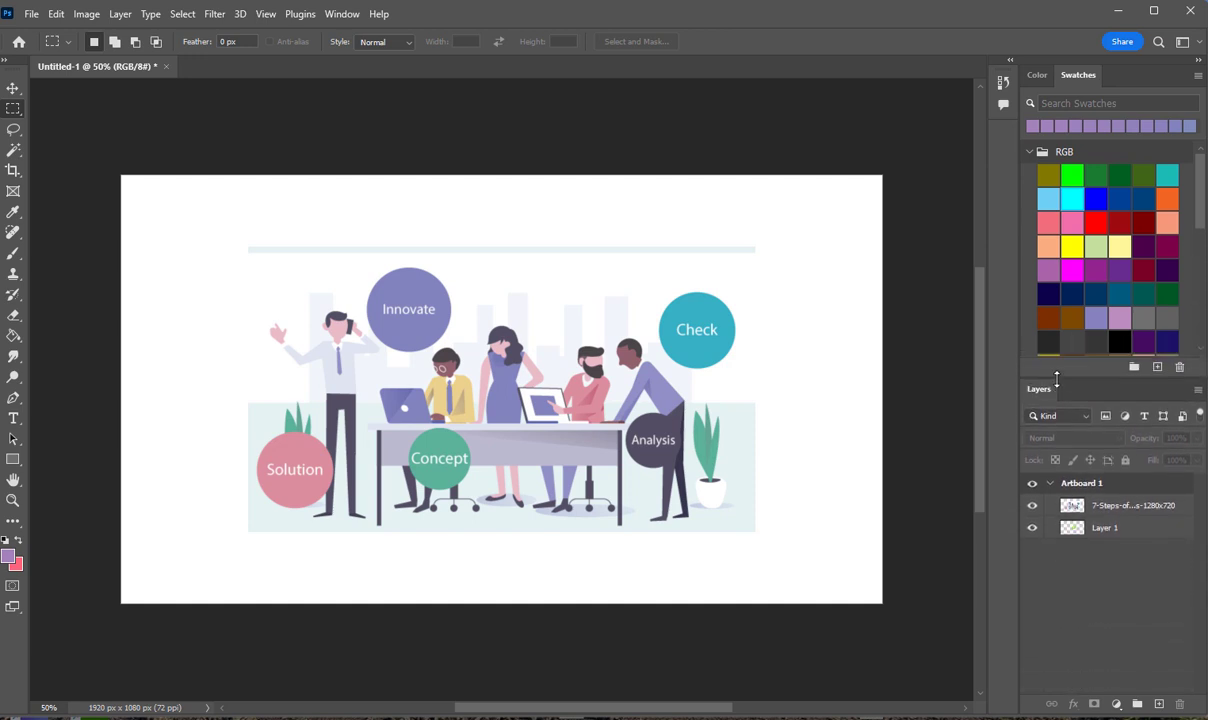
pyautogui.click(1037, 84)
pyautogui.click(1078, 80)
pyautogui.click(1037, 78)
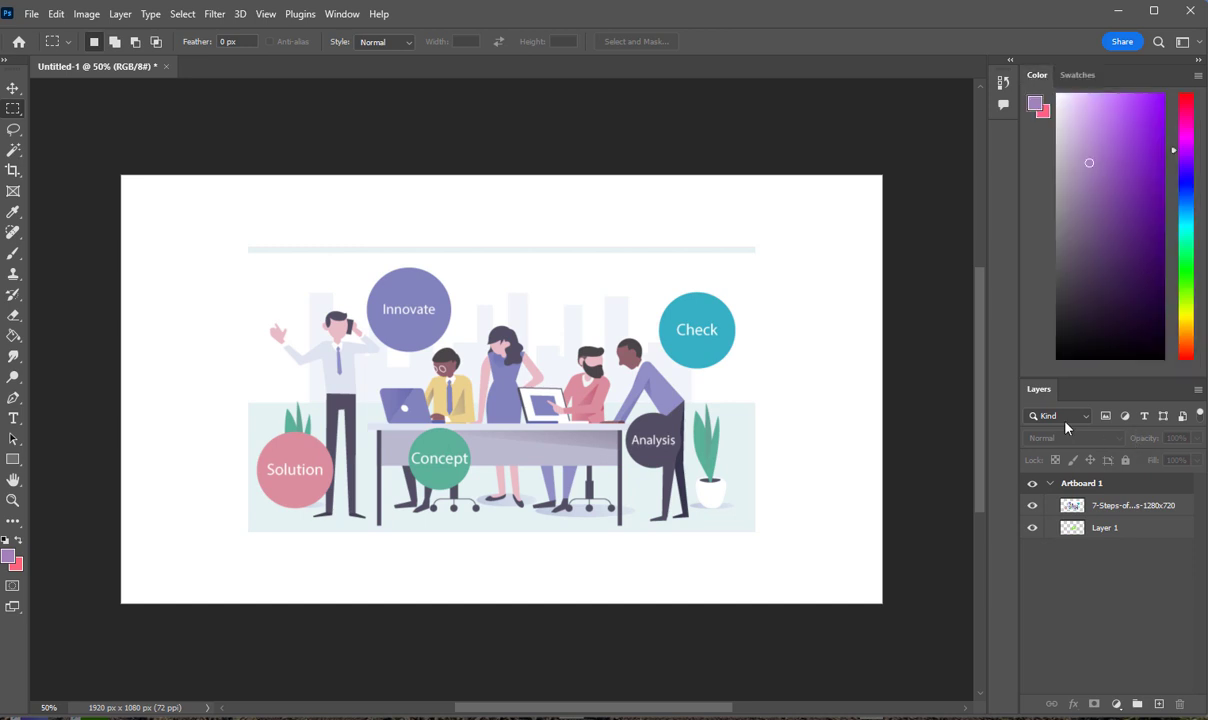
# Select Layer 1 and temporarily hide the image layer to view the green shape beneath it
pyautogui.click(1113, 535)
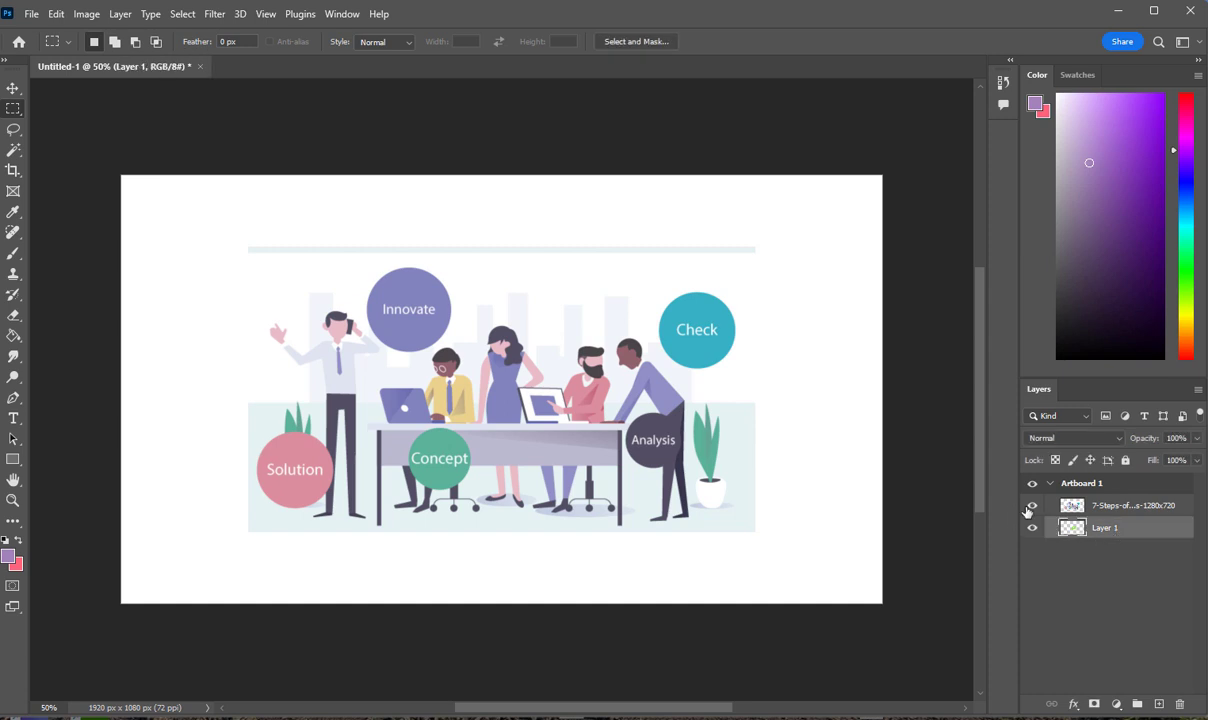
pyautogui.click(1030, 507)
pyautogui.click(1031, 507)
pyautogui.click(1034, 509)
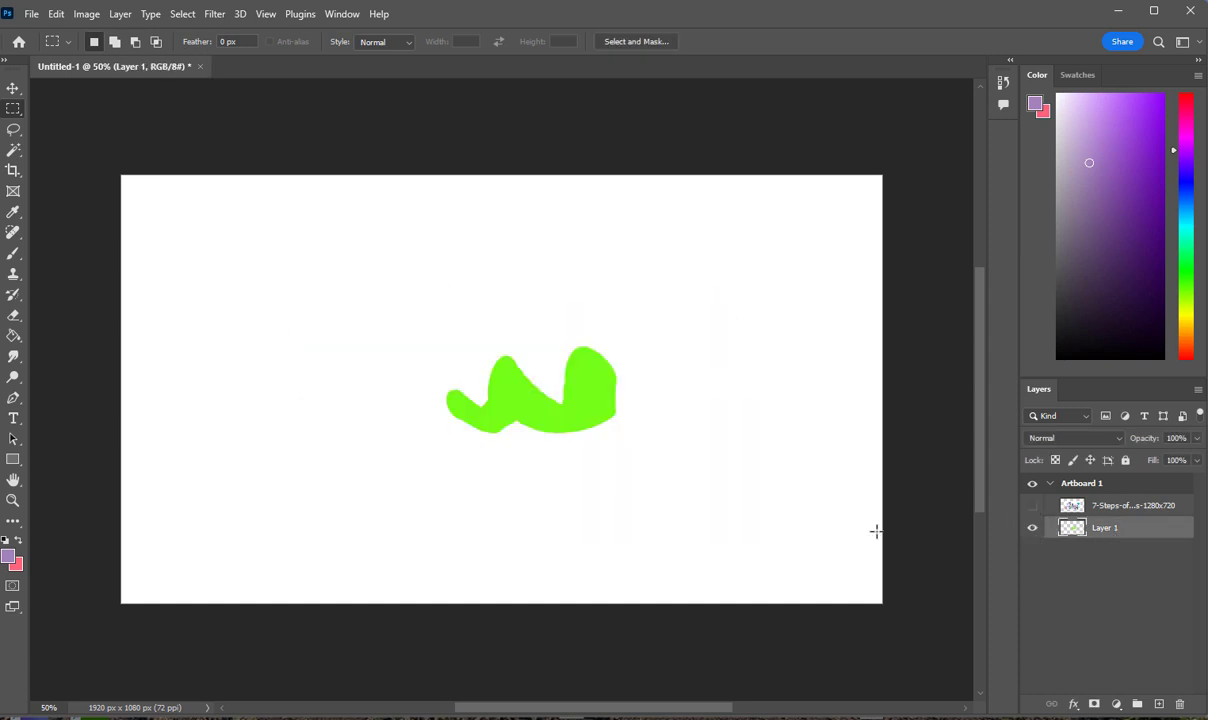
pyautogui.click(1033, 509)
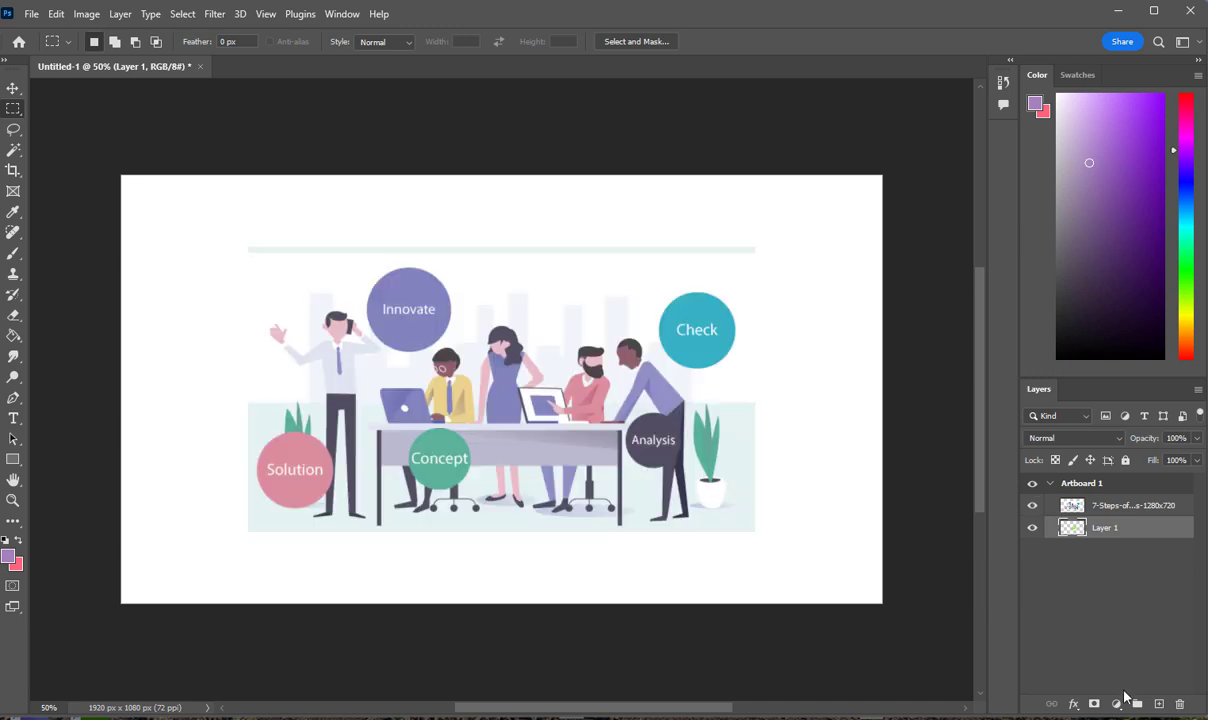
pyautogui.click(120, 14)
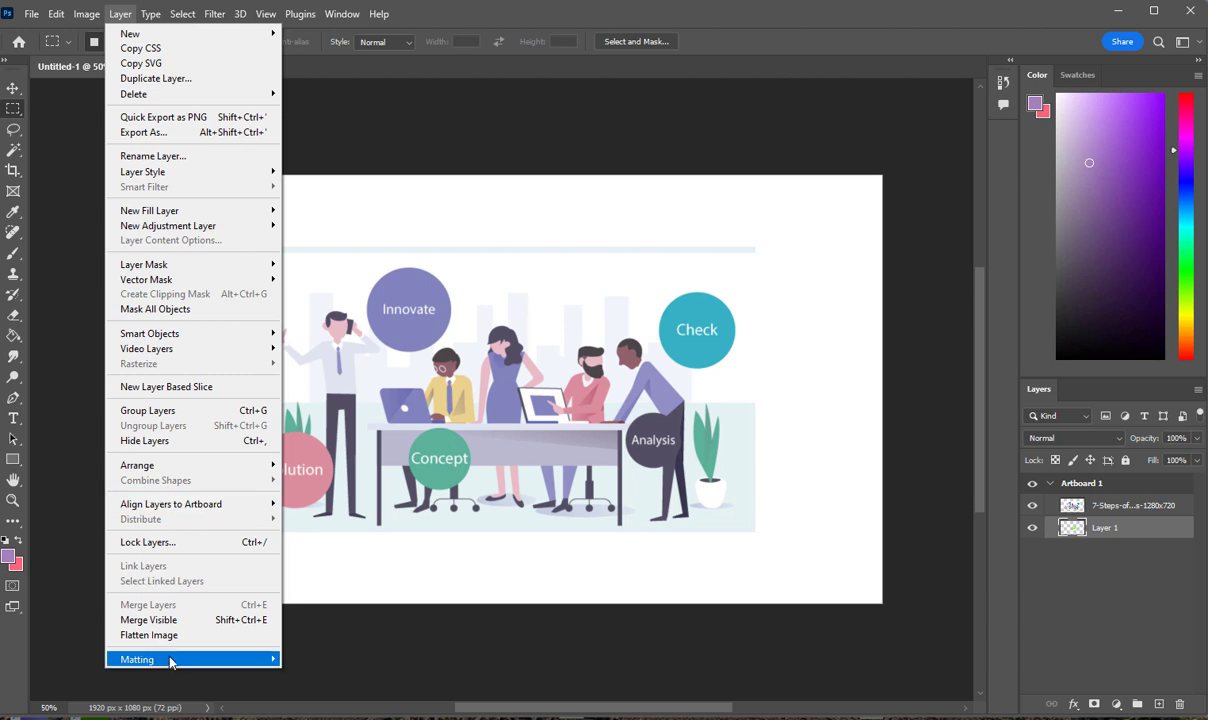
pyautogui.click(1197, 391)
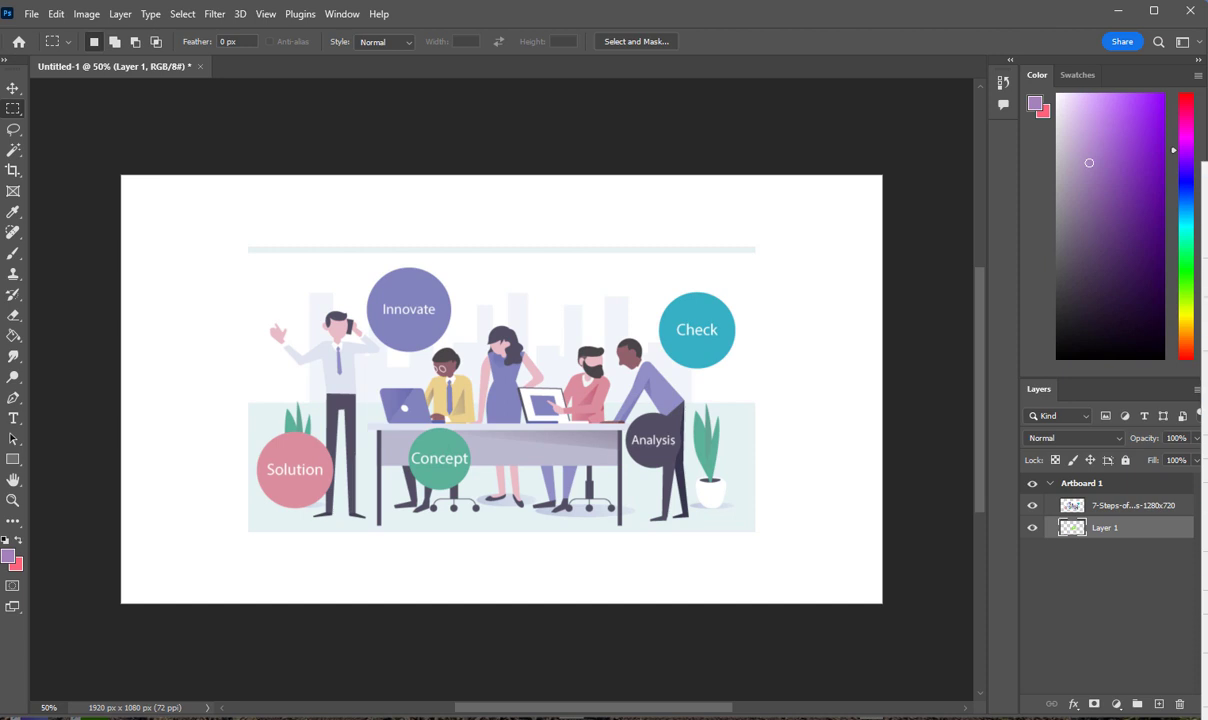
pyautogui.rightClick(1146, 573)
pyautogui.click(1106, 528)
pyautogui.rightClick(1106, 528)
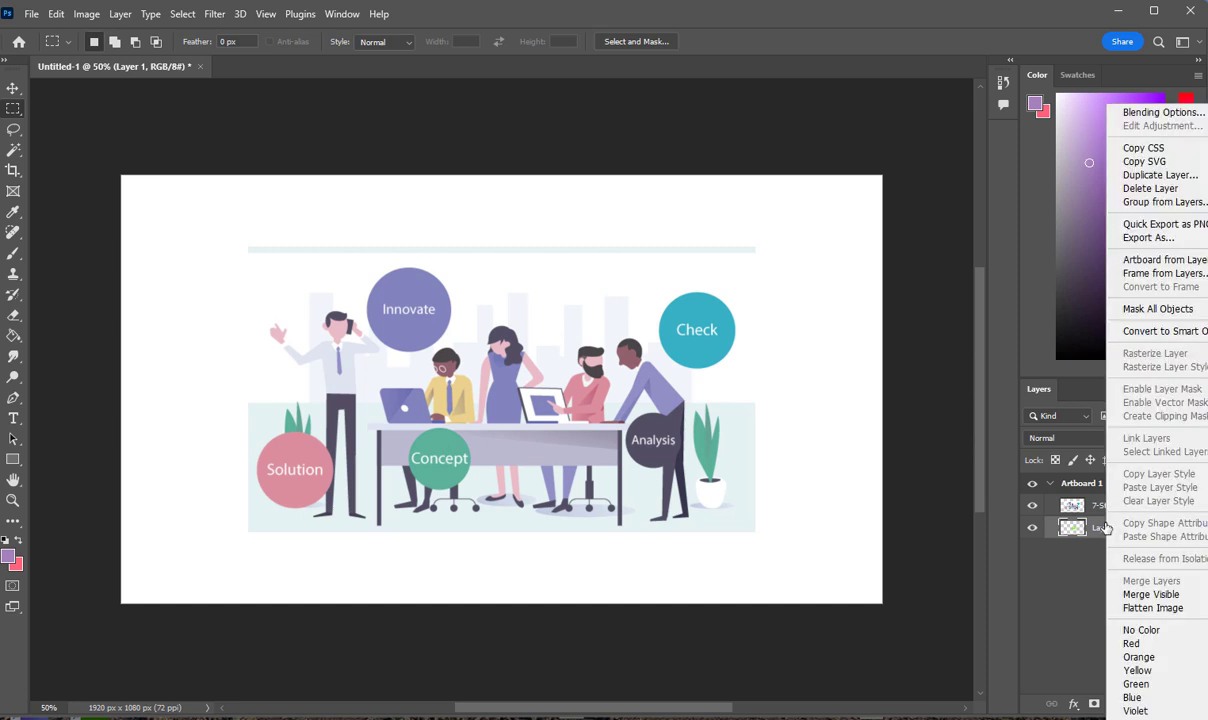
pyautogui.click(1079, 595)
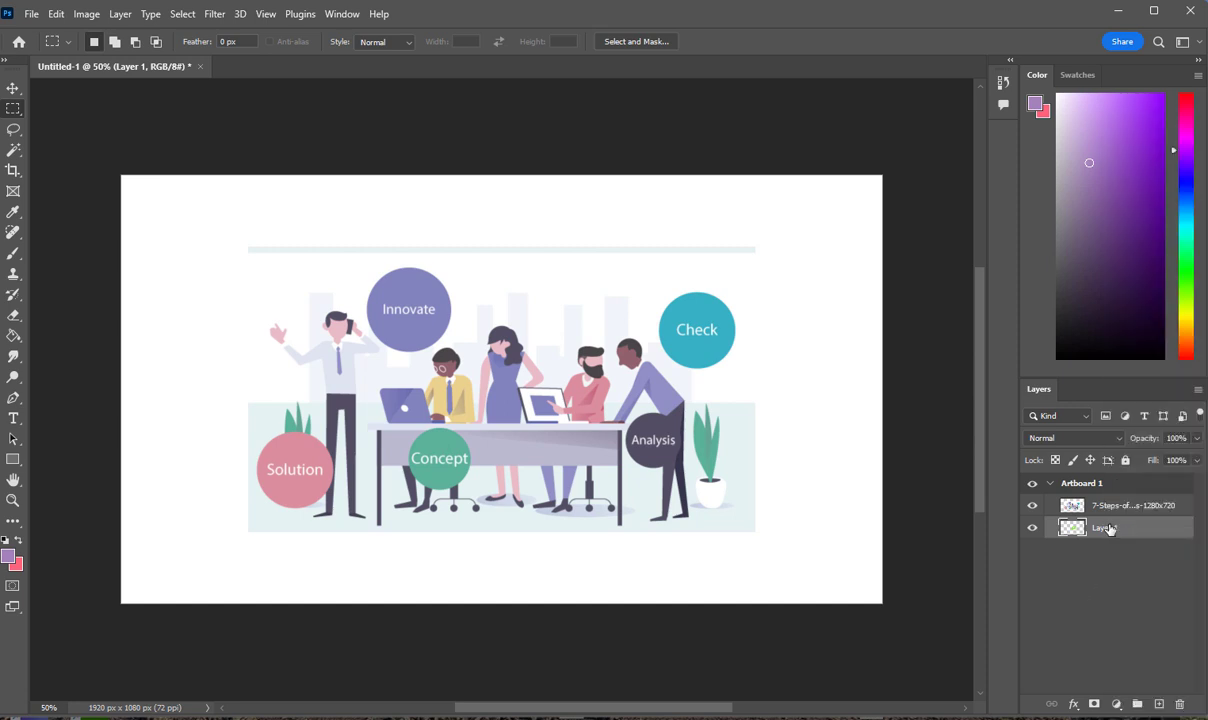
pyautogui.rightClick(1110, 529)
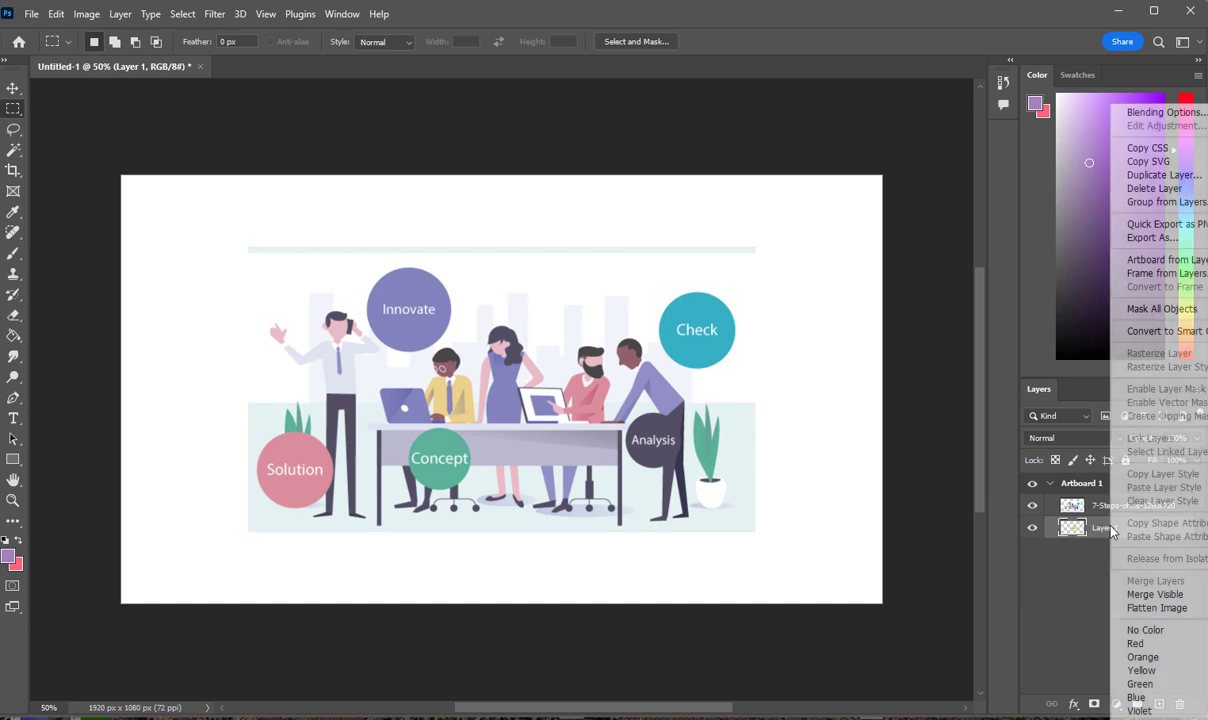
pyautogui.click(1091, 648)
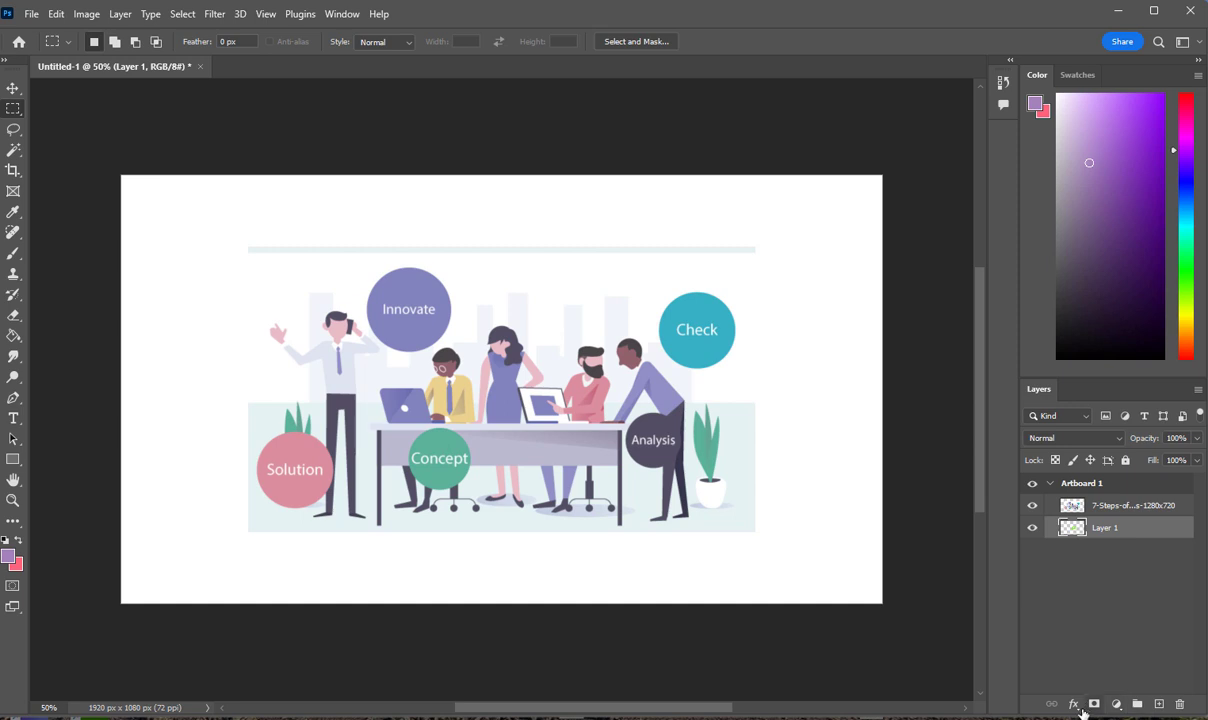
pyautogui.rightClick(1121, 535)
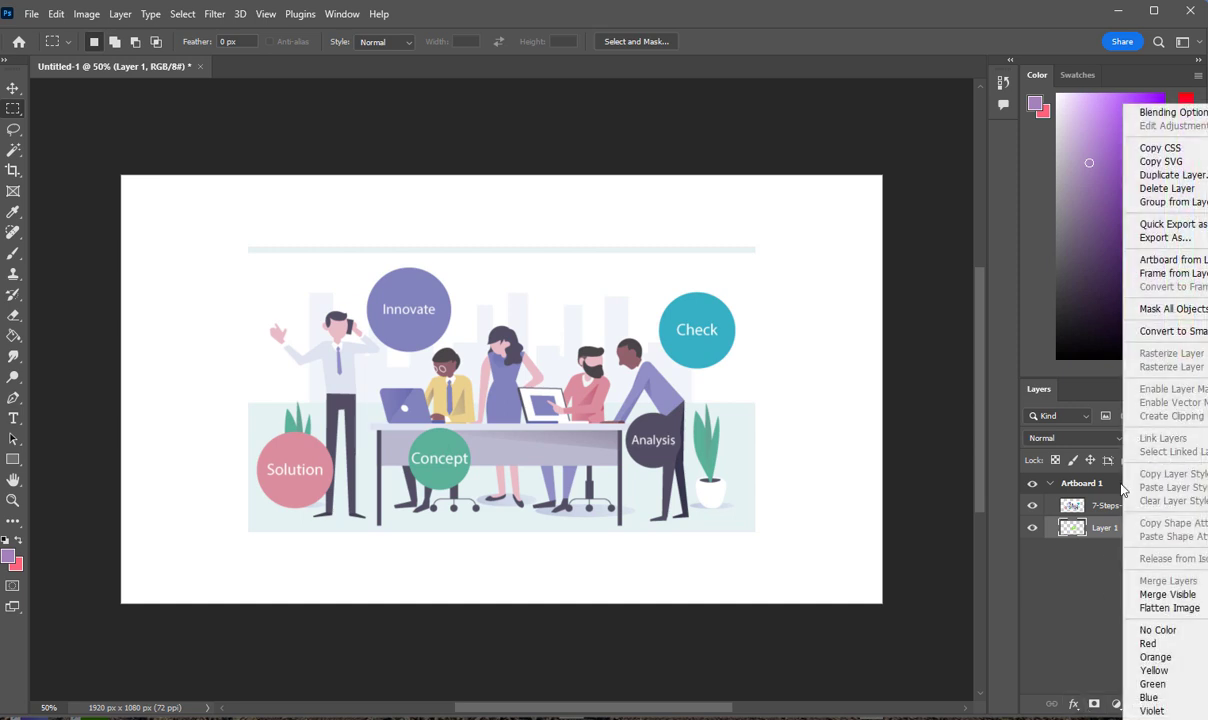
pyautogui.click(1040, 582)
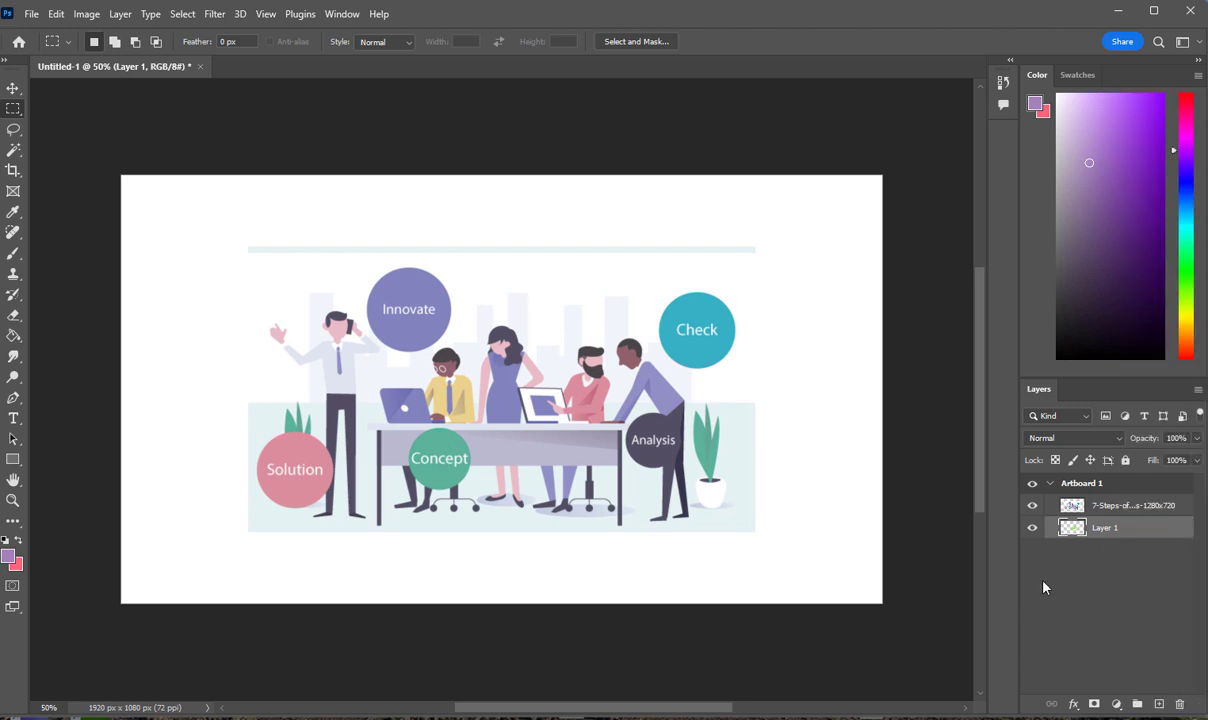
# Add a new layer and place it below Layer 1, outside Artboard 1, at the end of the layer stack
pyautogui.click(1157, 705)
pyautogui.moveTo(1119, 531); pyautogui.dragTo(1126, 564)
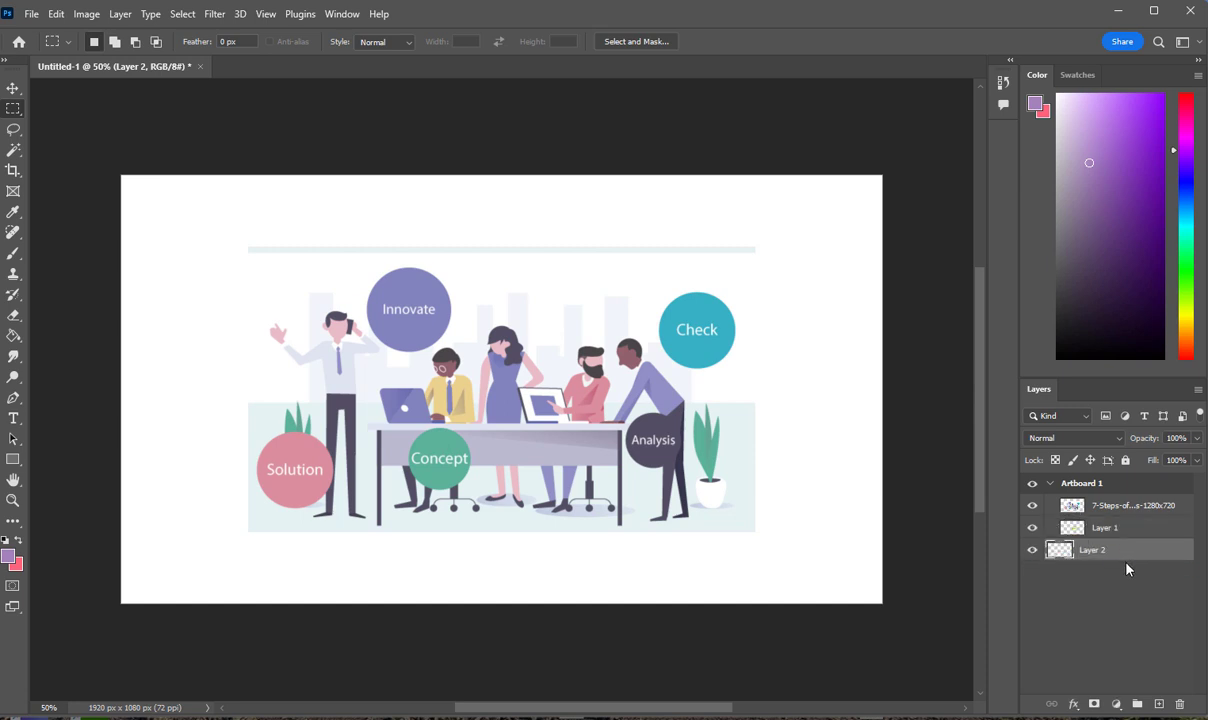
pyautogui.click(1033, 528)
pyautogui.click(1033, 528)
# With the image layer temporarily hidden, move the green shape on Layer 1 to the artboard's lower-right area
pyautogui.click(1032, 505)
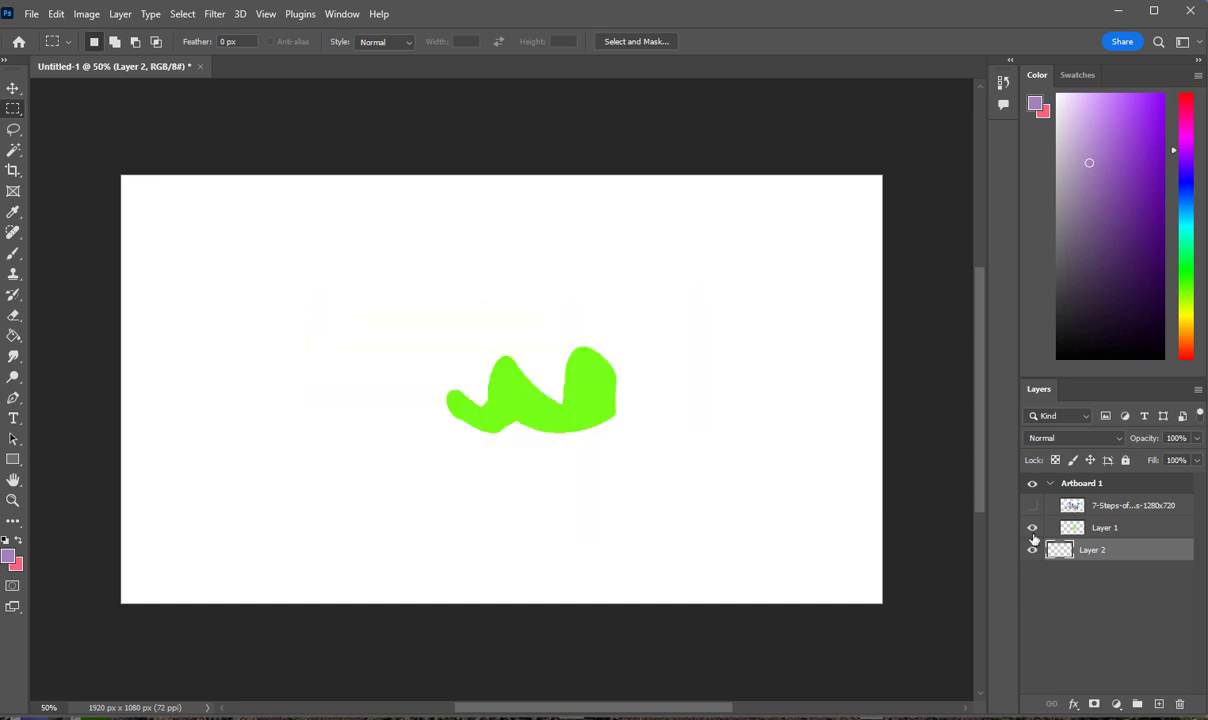
pyautogui.click(1032, 549)
pyautogui.click(1032, 549)
pyautogui.click(13, 88)
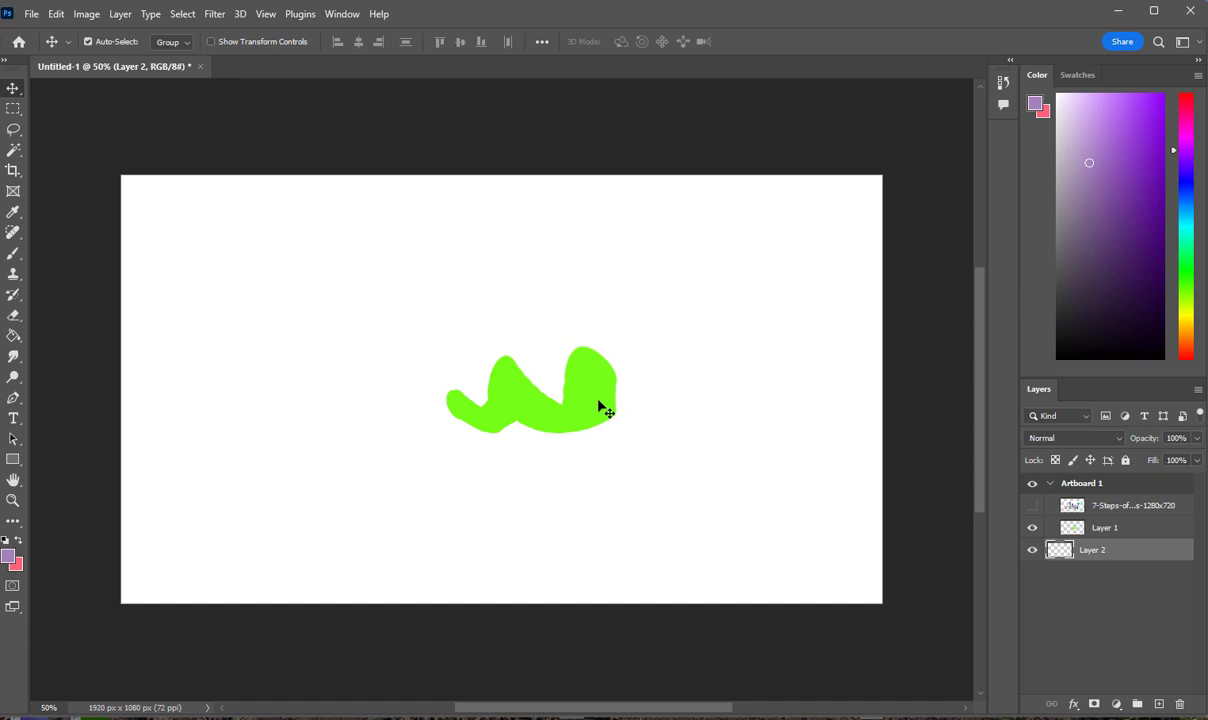
pyautogui.moveTo(603, 413)
pyautogui.mouseDown()
pyautogui.moveTo(821, 500)
pyautogui.moveTo(831, 518)
pyautogui.moveTo(822, 490)
pyautogui.moveTo(817, 518)
pyautogui.moveTo(838, 523)
pyautogui.mouseUp()
pyautogui.click(1032, 505)
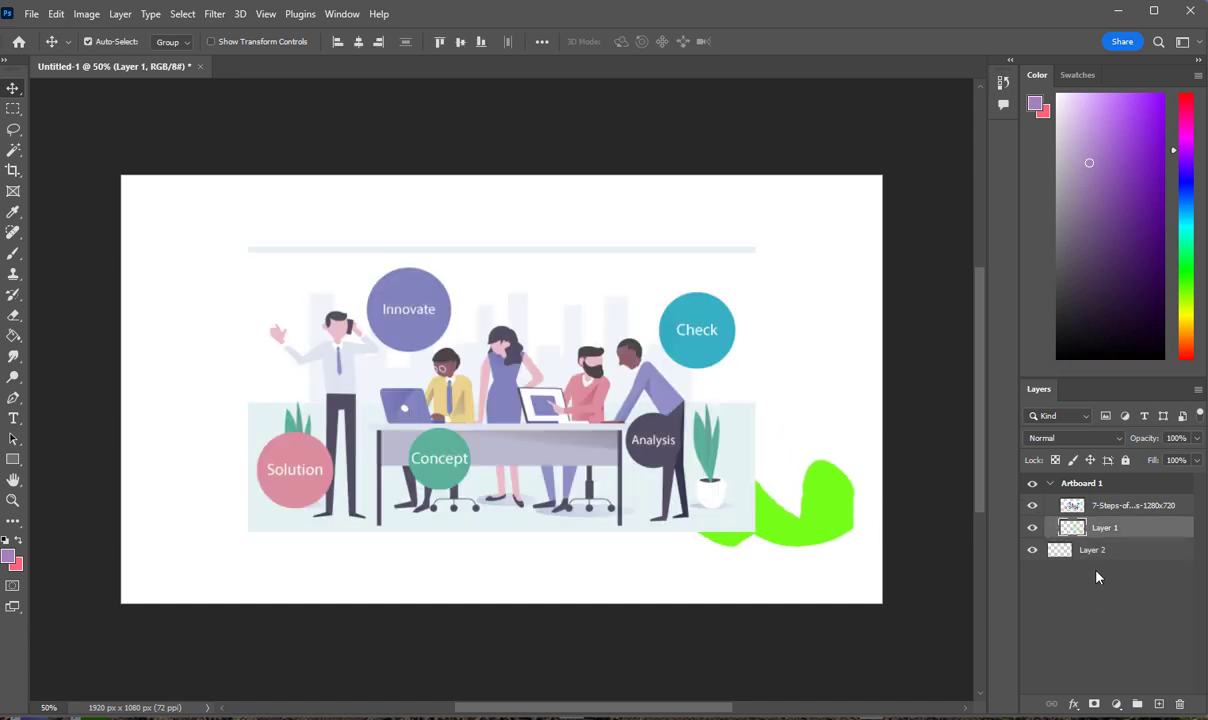
# Select Layer 2 and set the foreground color to a bright pinkish magenta
pyautogui.click(1107, 549)
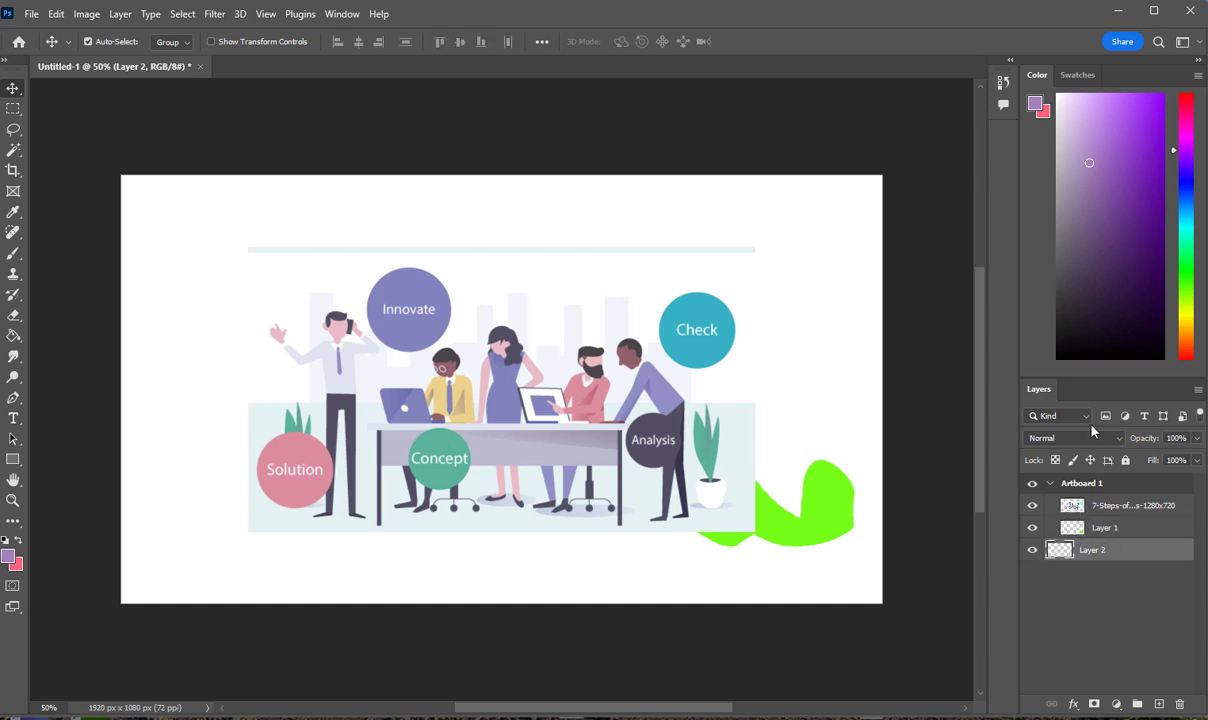
pyautogui.click(1155, 216)
pyautogui.click(1146, 114)
pyautogui.moveTo(1146, 114); pyautogui.dragTo(1126, 100)
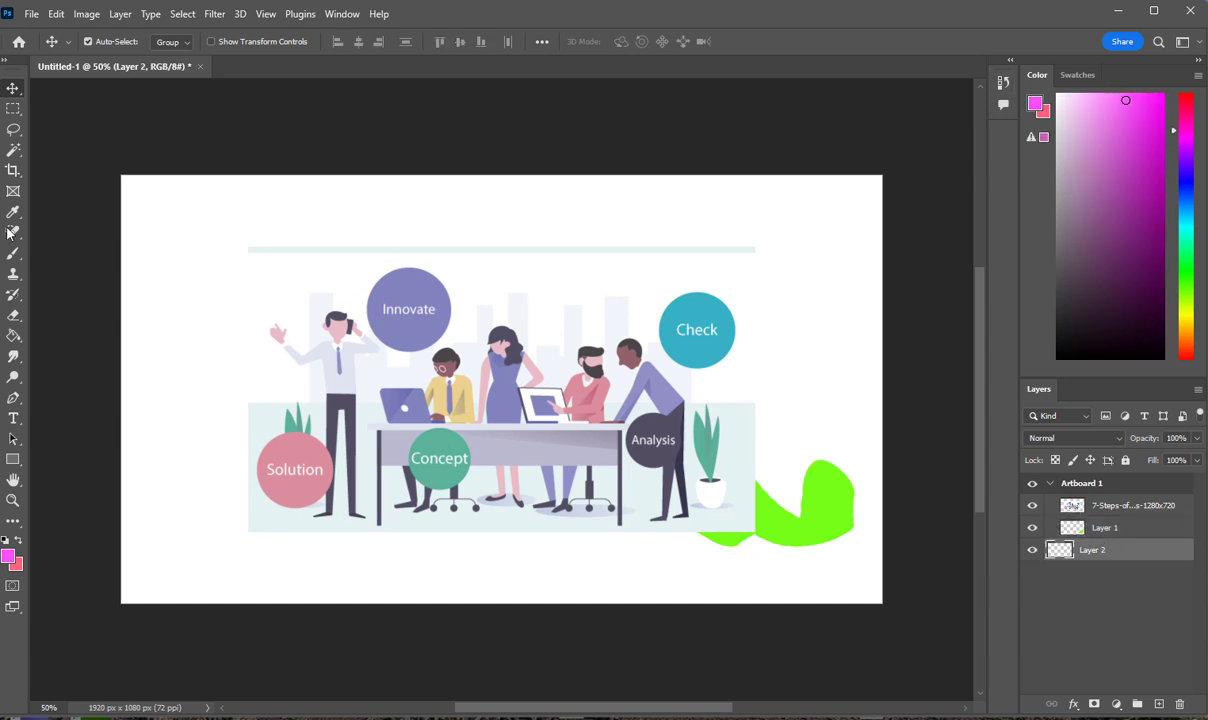
# Try filling Layer 2 with the magenta foreground color using the Paint Bucket, undoing each fill
pyautogui.click(13, 336)
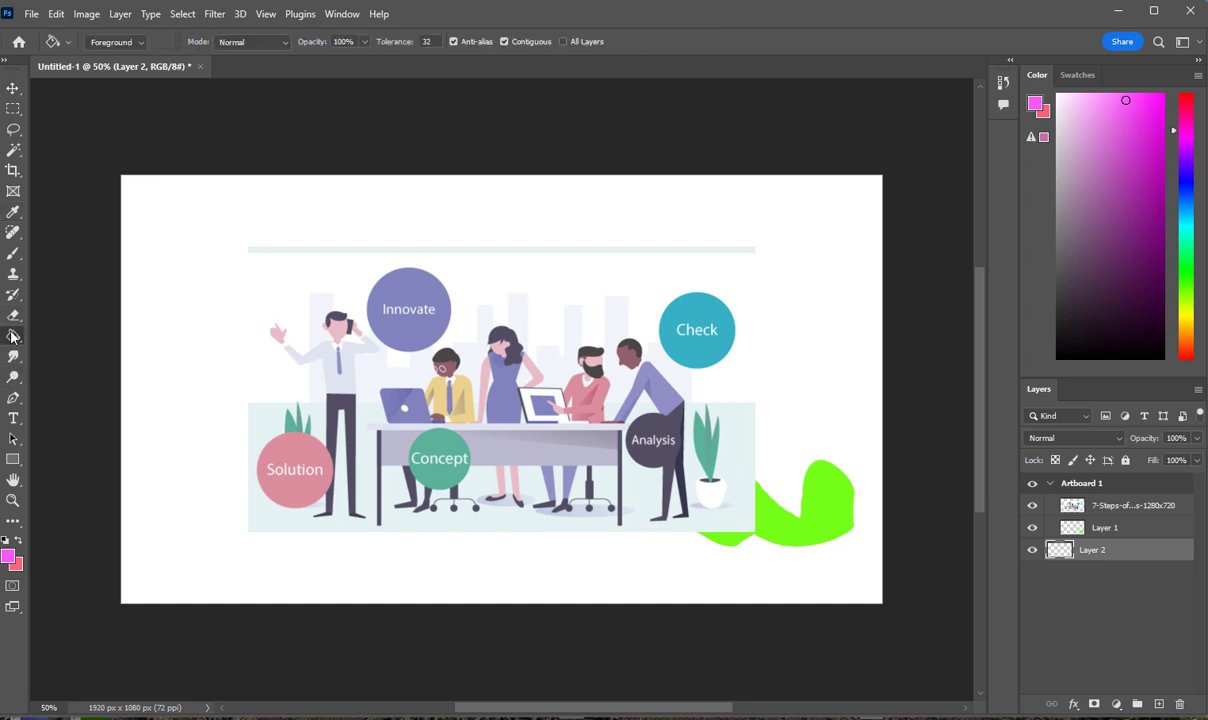
pyautogui.click(148, 531)
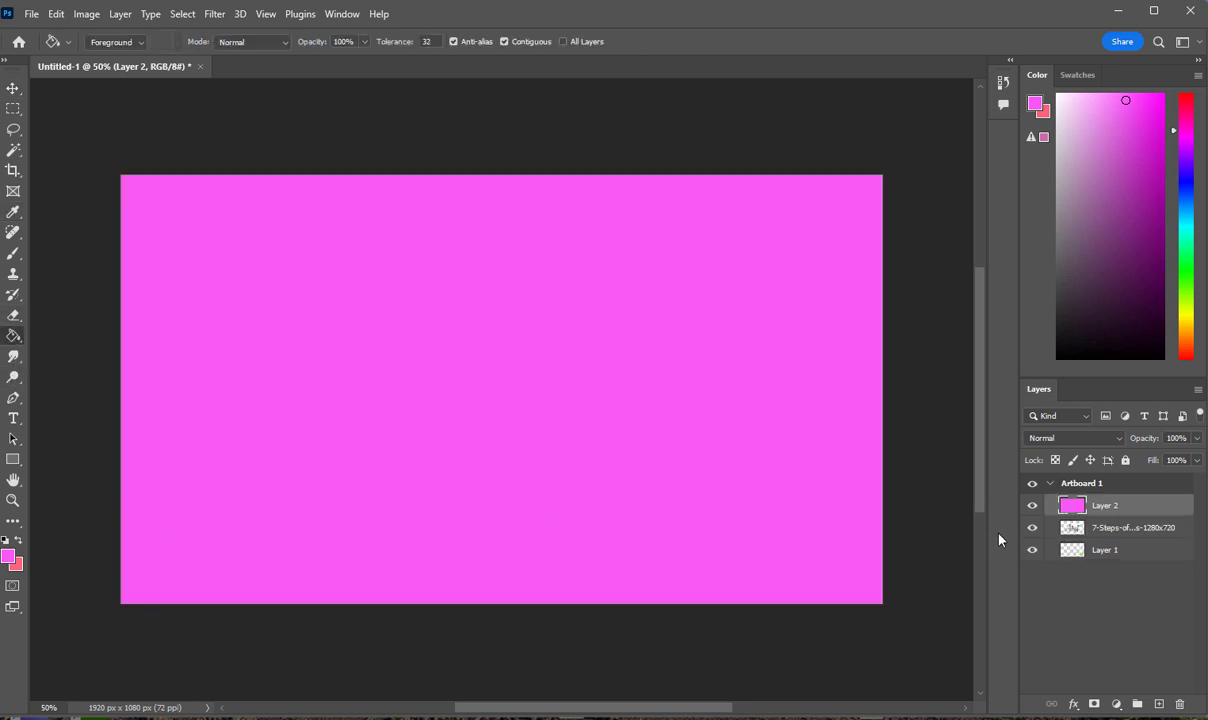
pyautogui.hotkey('ctrl', 'shift', '[')
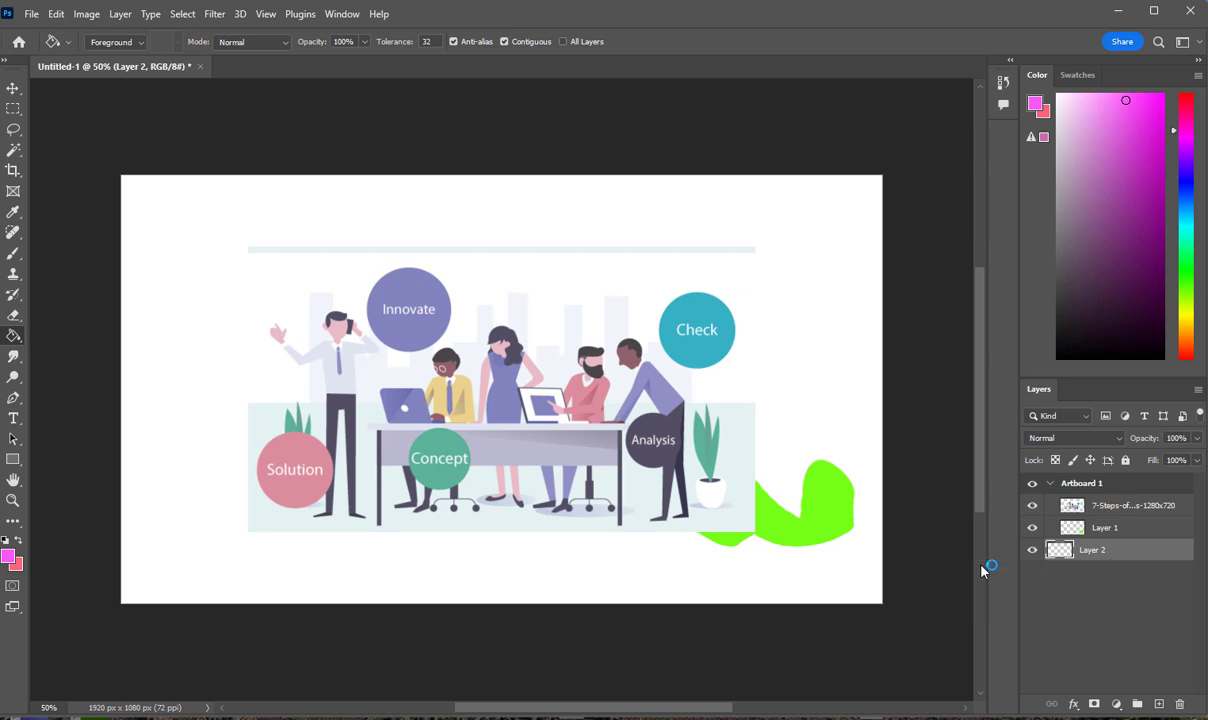
pyautogui.click(862, 591)
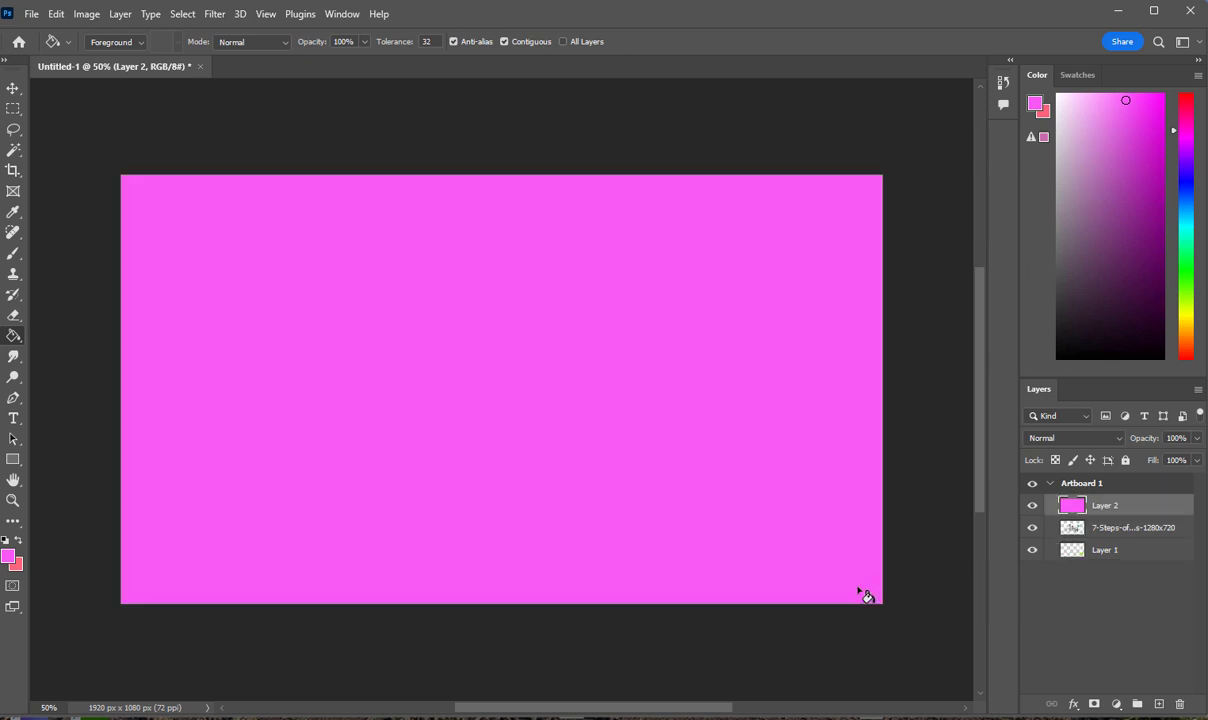
pyautogui.click(1122, 556)
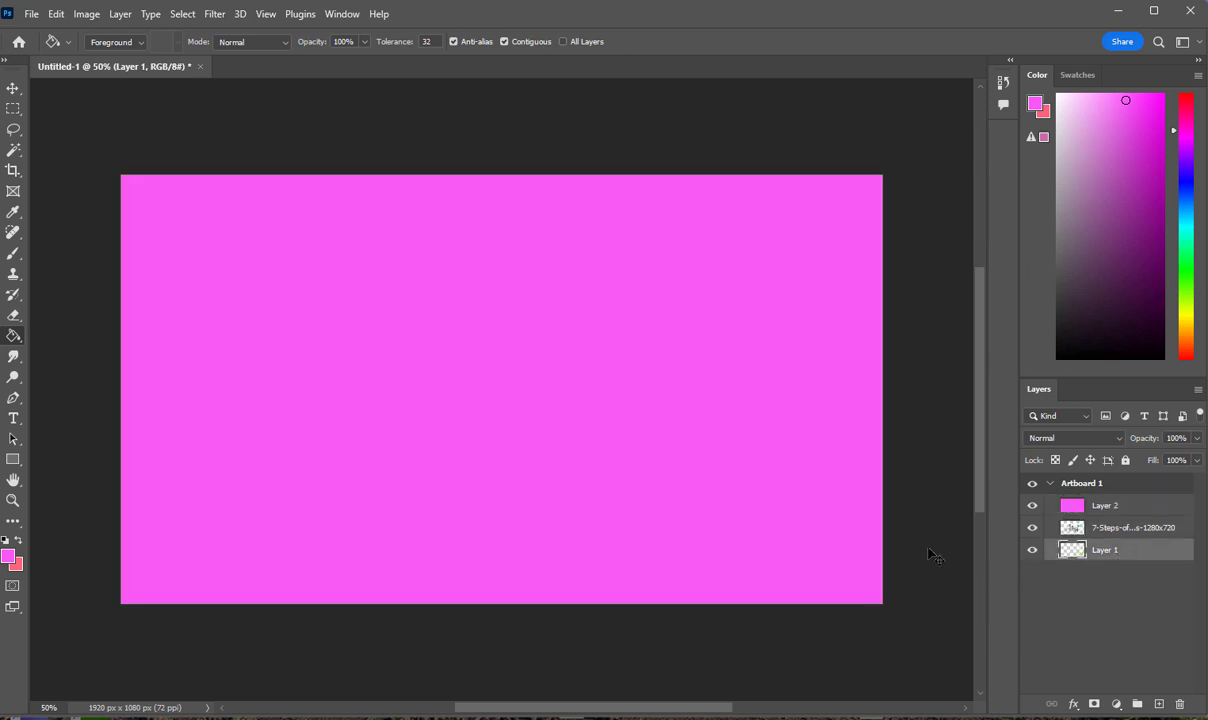
pyautogui.hotkey('ctrl', 'z')
pyautogui.click(1113, 557)
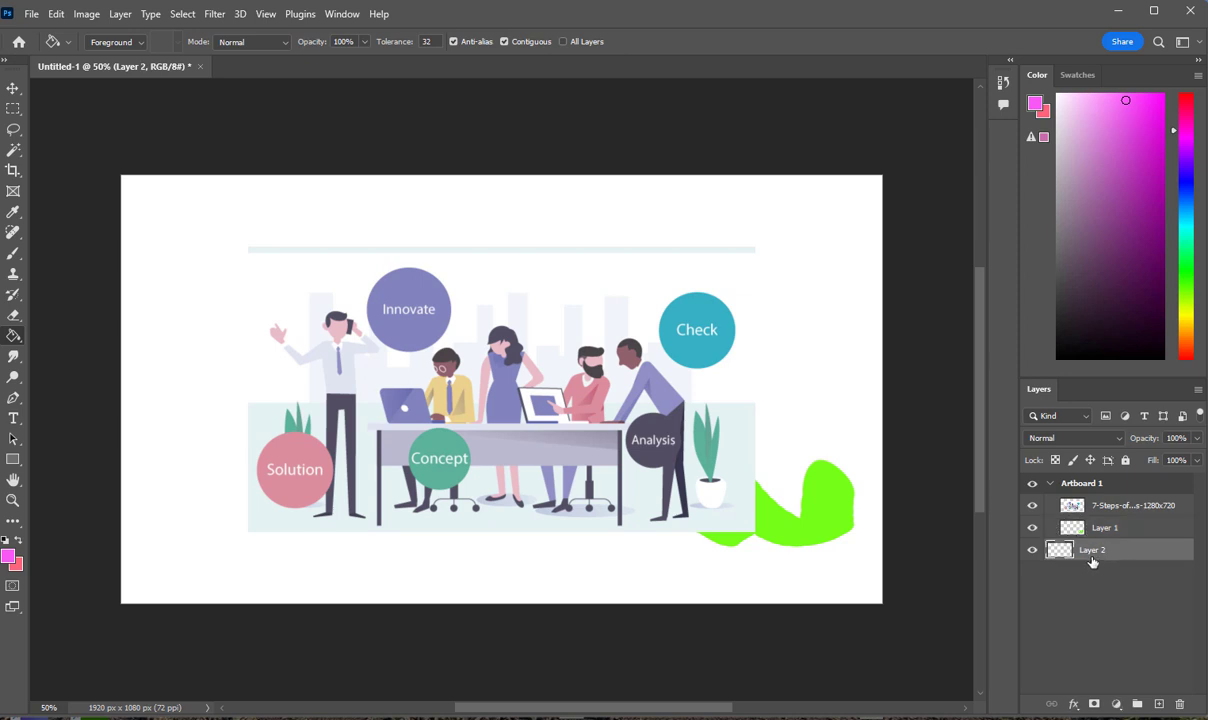
pyautogui.click(872, 601)
pyautogui.hotkey('ctrl', 'z')
# Lock the 7-Steps-of-a-Creative-Logo-Design-Process-1280x720 image layer and Layer 1
pyautogui.click(1100, 505)
pyautogui.click(1126, 461)
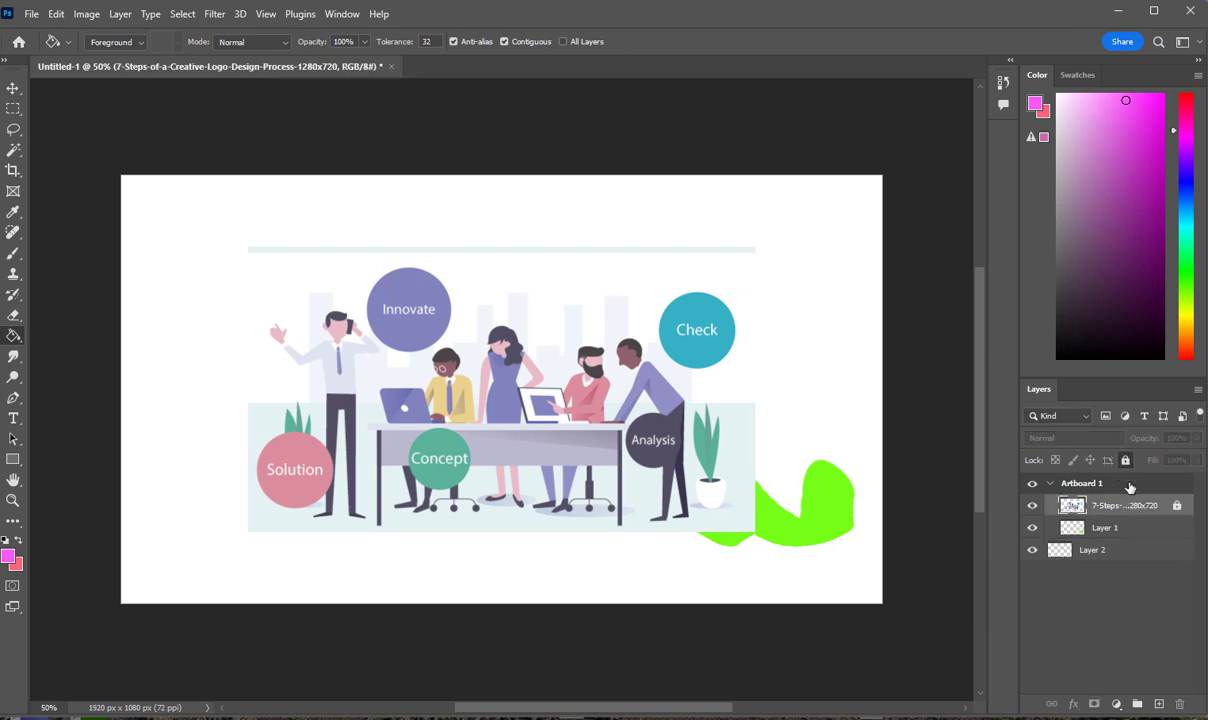
pyautogui.click(1123, 530)
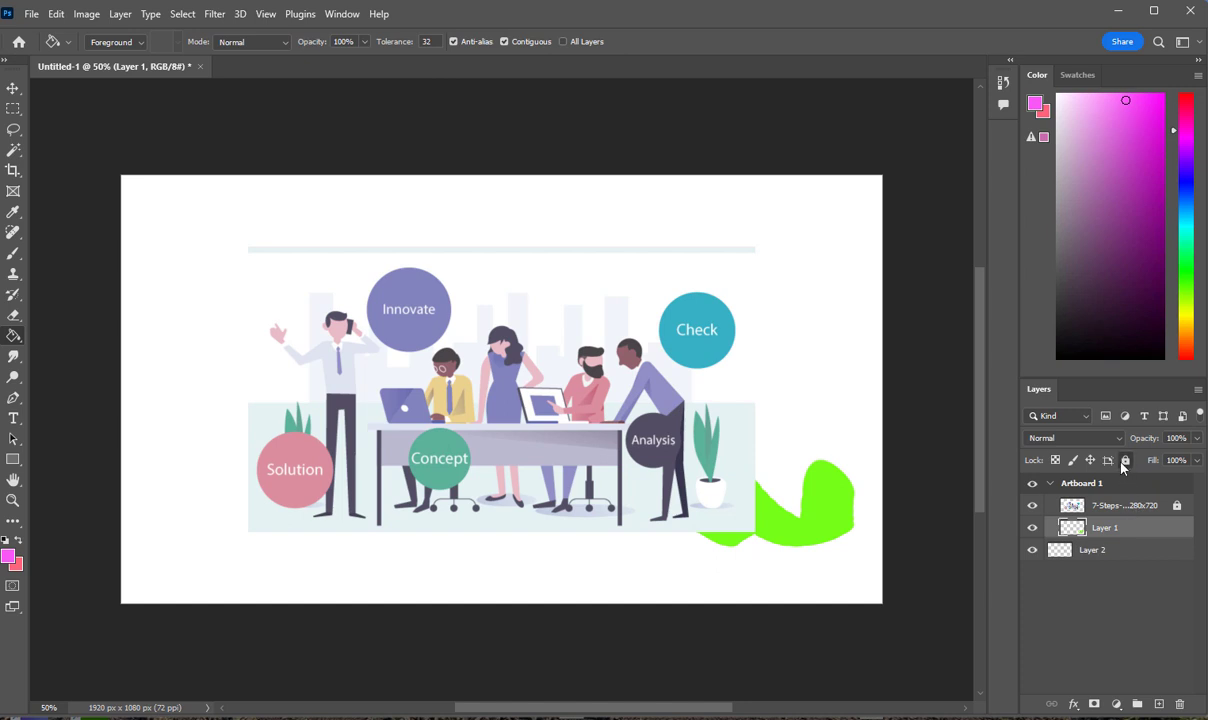
pyautogui.click(1123, 463)
# Fill Layer 2 with the magenta foreground color using the Paint Bucket while the other two layers are locked
pyautogui.click(1121, 553)
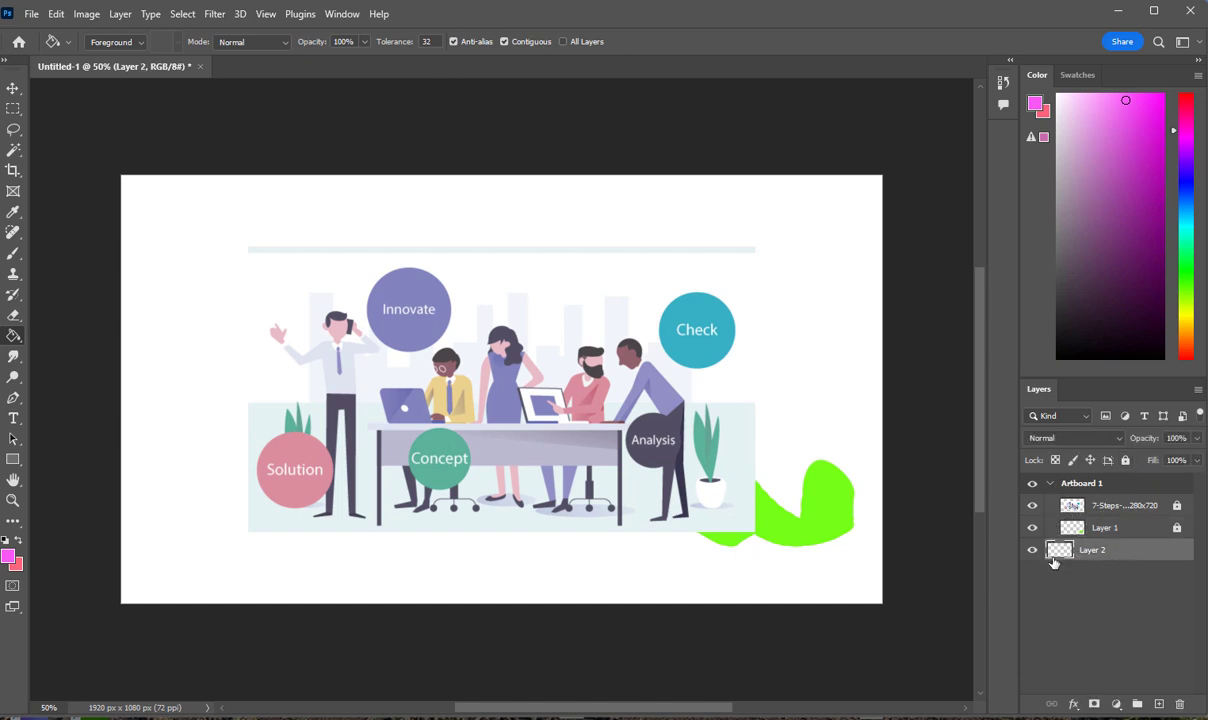
pyautogui.click(1050, 484)
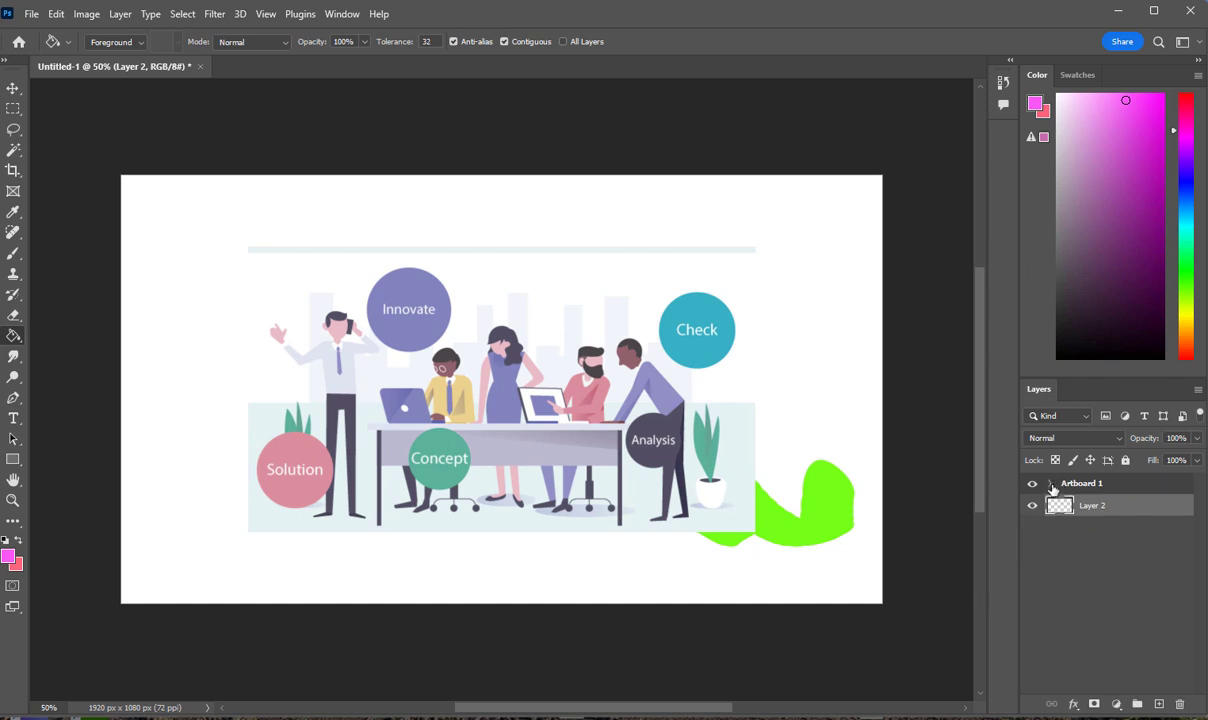
pyautogui.click(1050, 484)
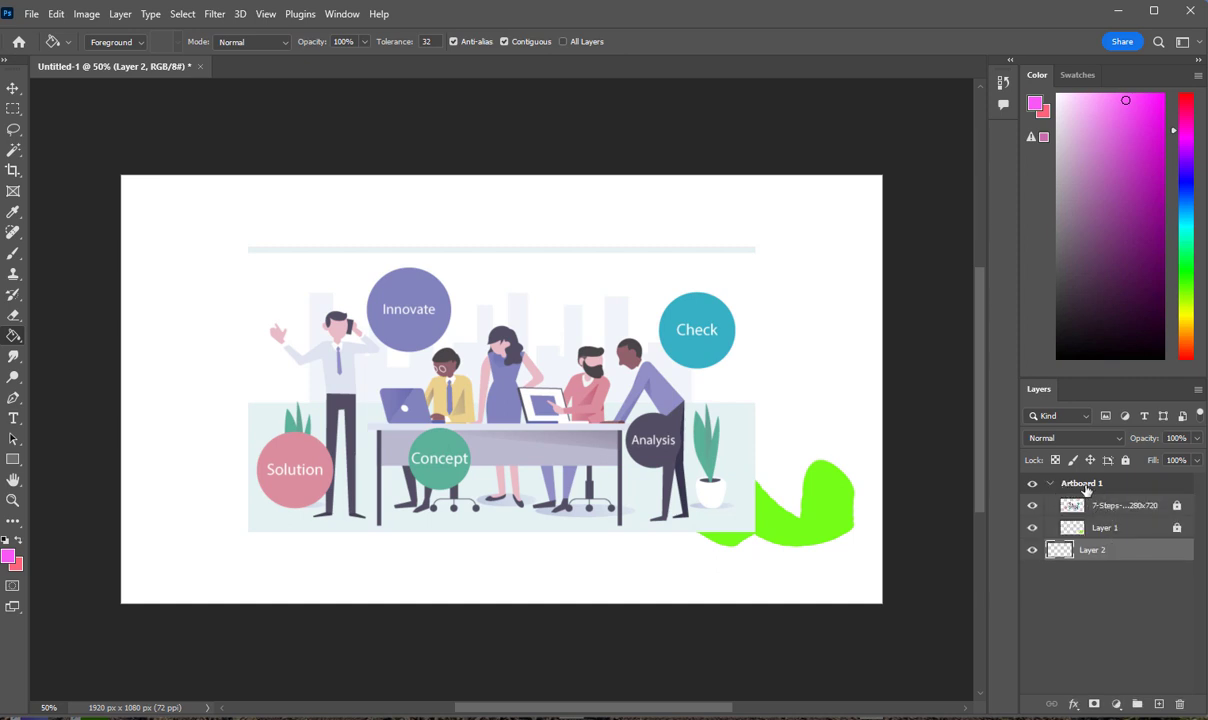
pyautogui.click(844, 601)
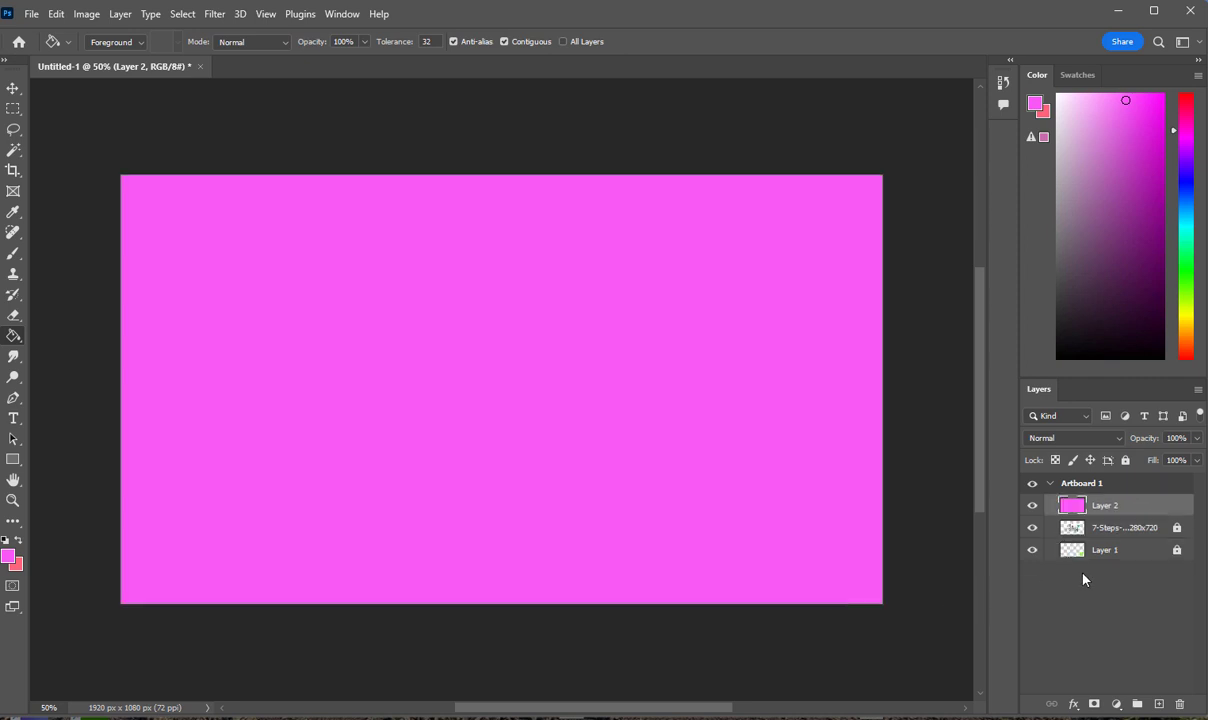
# Undo the last magenta fill of Layer 2 and its preceding move in the layer stack
pyautogui.hotkey('ctrl', 'z')
pyautogui.hotkey('ctrl', 'z')
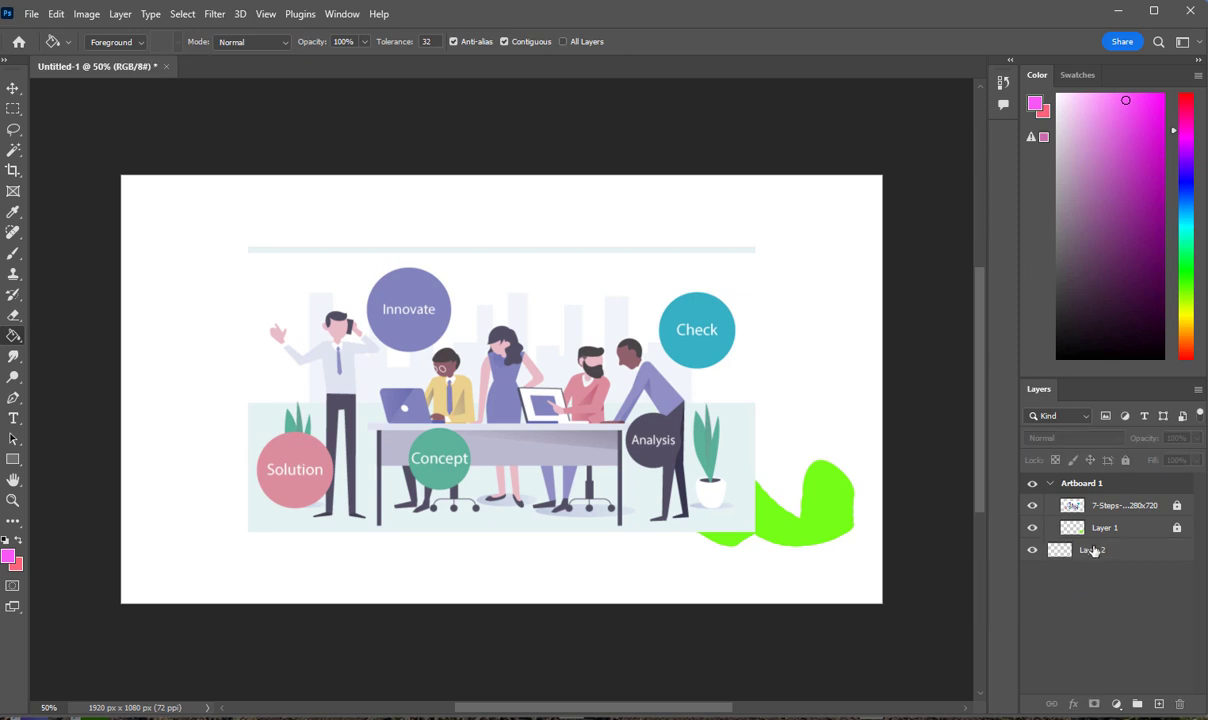
# Remove Artboard 1 while keeping its layers, and fill Layer 2 with the magenta foreground color using the Paint Bucket
pyautogui.moveTo(1103, 530); pyautogui.dragTo(1095, 446)
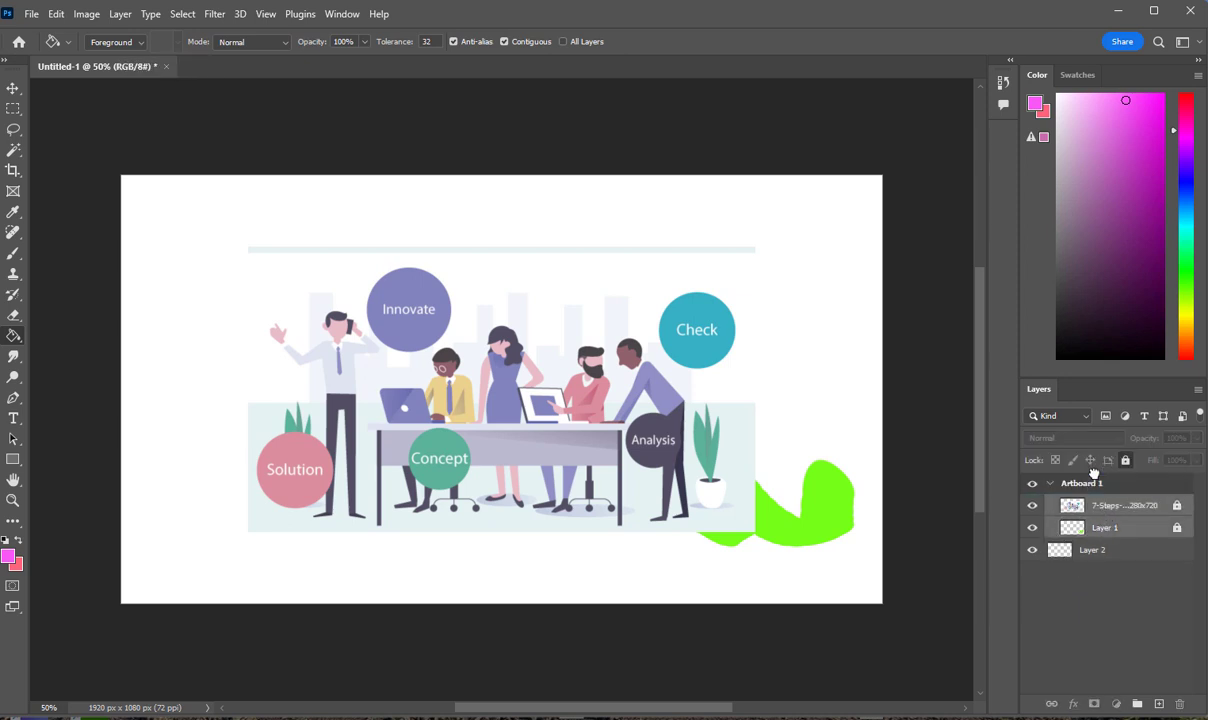
pyautogui.click(1102, 529)
pyautogui.click(1180, 705)
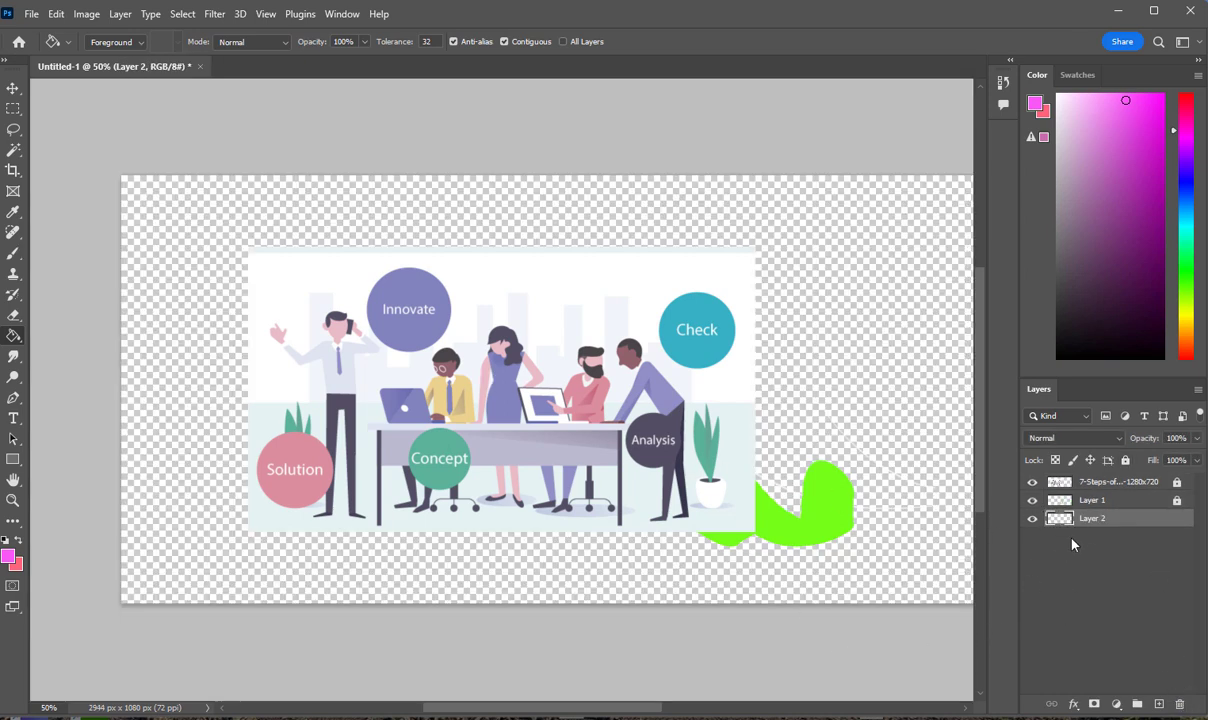
pyautogui.click(817, 551)
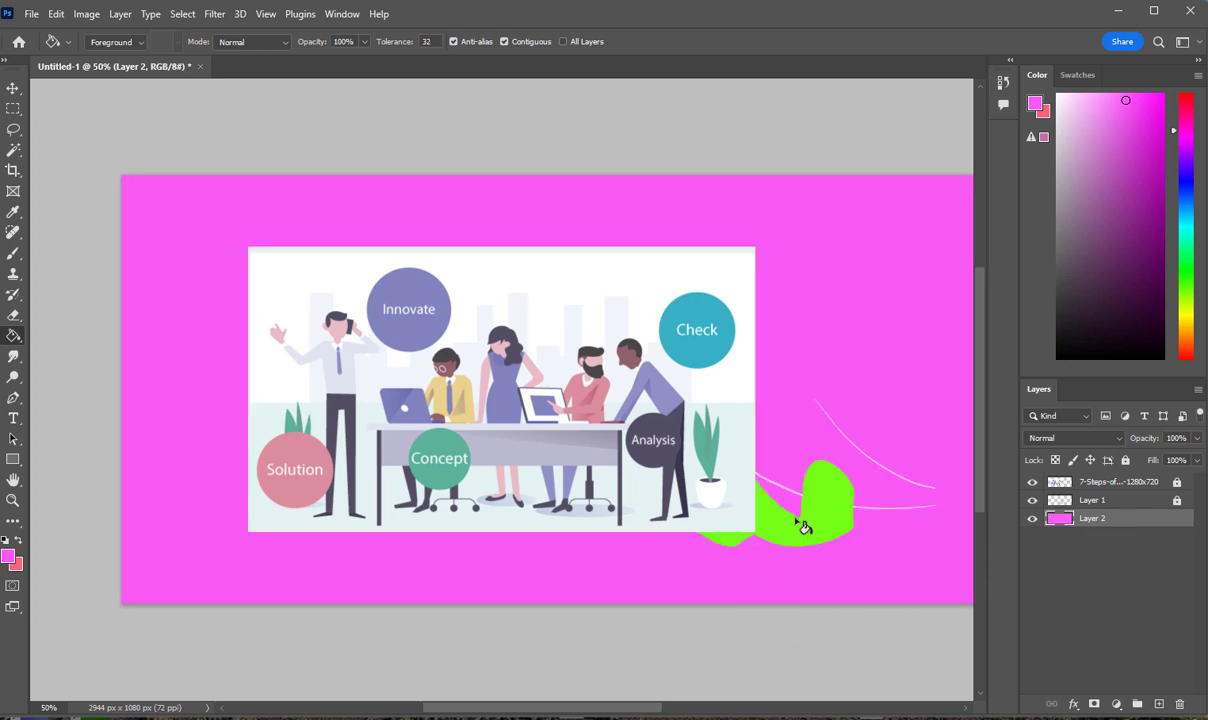
# Toggle the visibility of Layer 1 and of the image layer off and back on
pyautogui.click(1032, 500)
pyautogui.click(1032, 500)
pyautogui.click(1032, 483)
pyautogui.click(1032, 484)
# Unlock Layer 1 and the 7-Steps-of-a-Creative-Logo-Design-Process-1280x720 layer, and merge both into a single layer
pyautogui.click(1177, 502)
pyautogui.click(1177, 484)
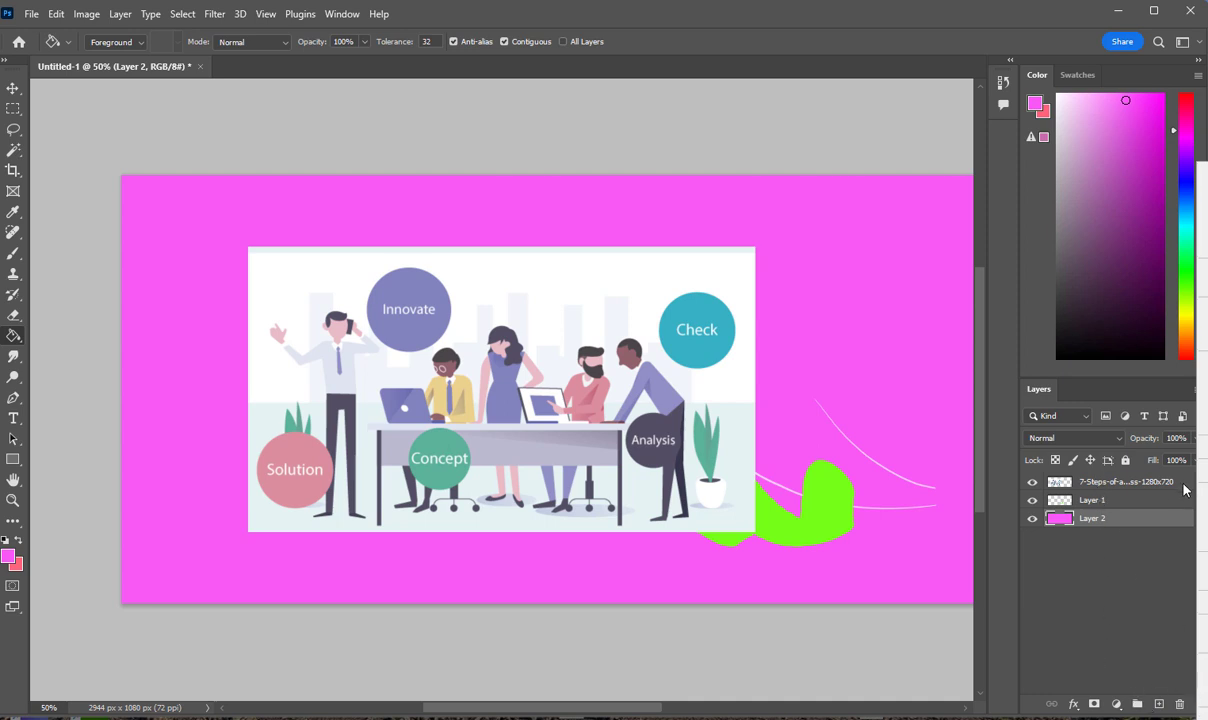
pyautogui.click(1160, 483)
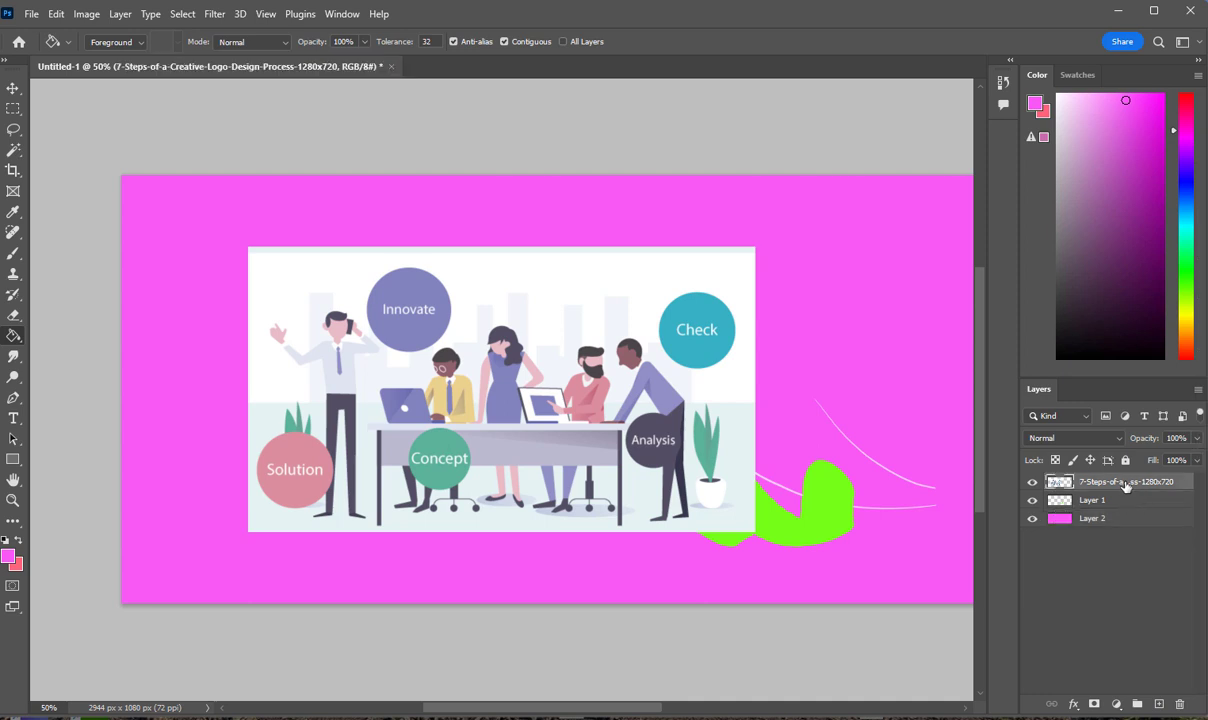
pyautogui.keyDown('shift'); pyautogui.click(1128, 500); pyautogui.keyUp('shift')
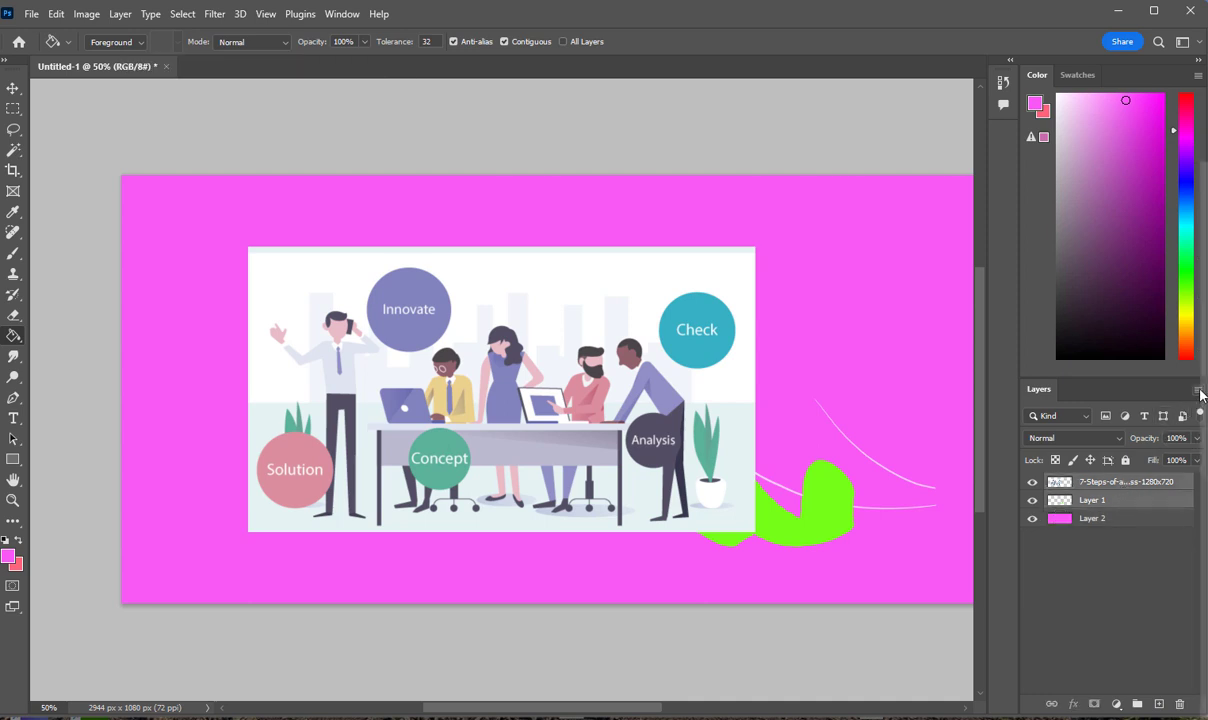
pyautogui.hotkey('ctrl', 'e')
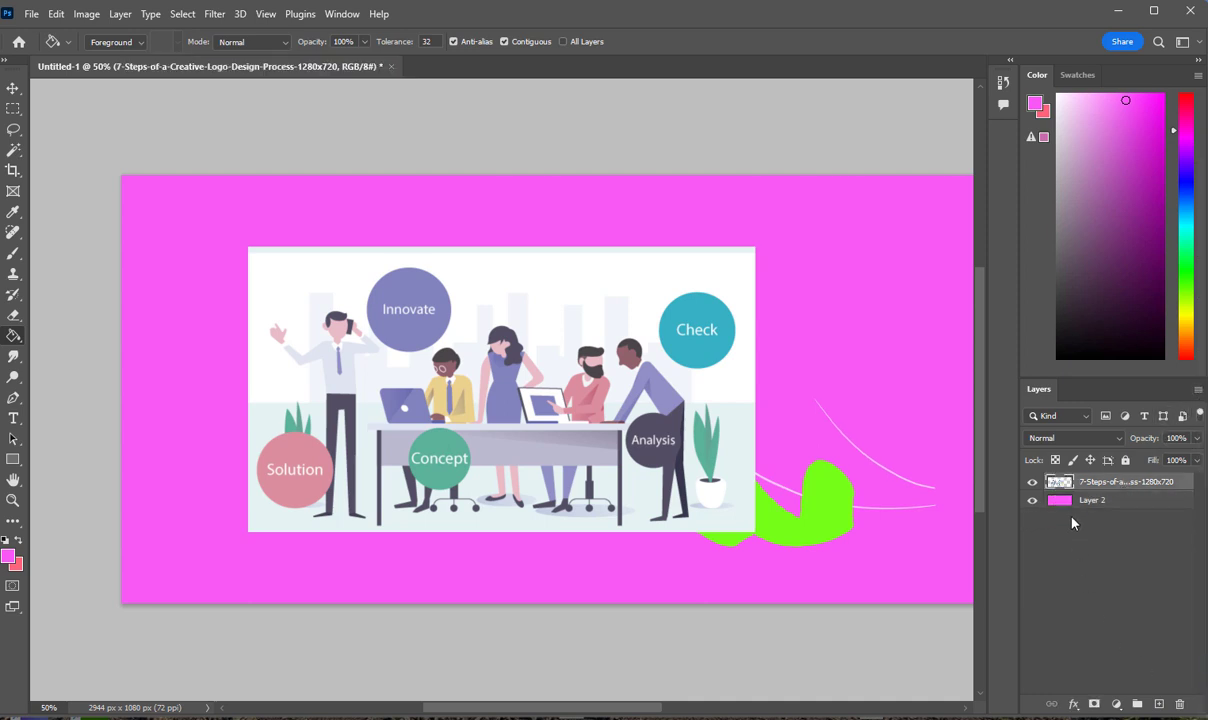
# Hide and show the merged image layer twice to check which content it holds
pyautogui.click(1033, 489)
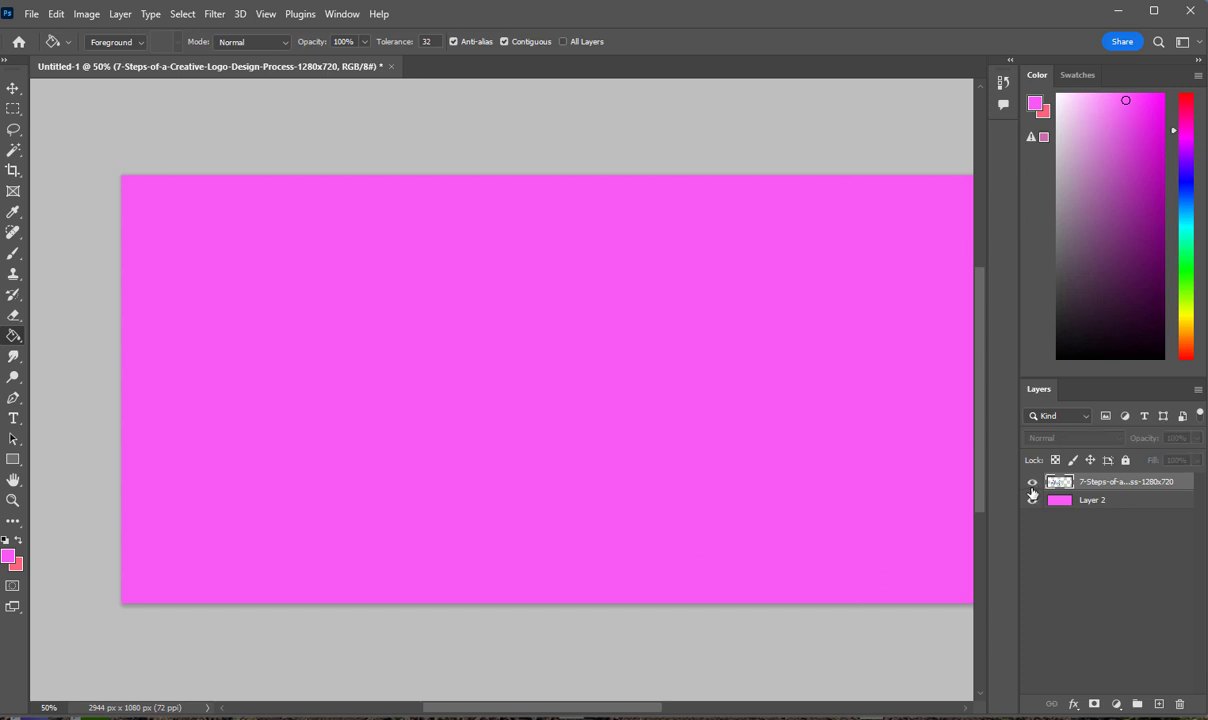
pyautogui.click(1032, 486)
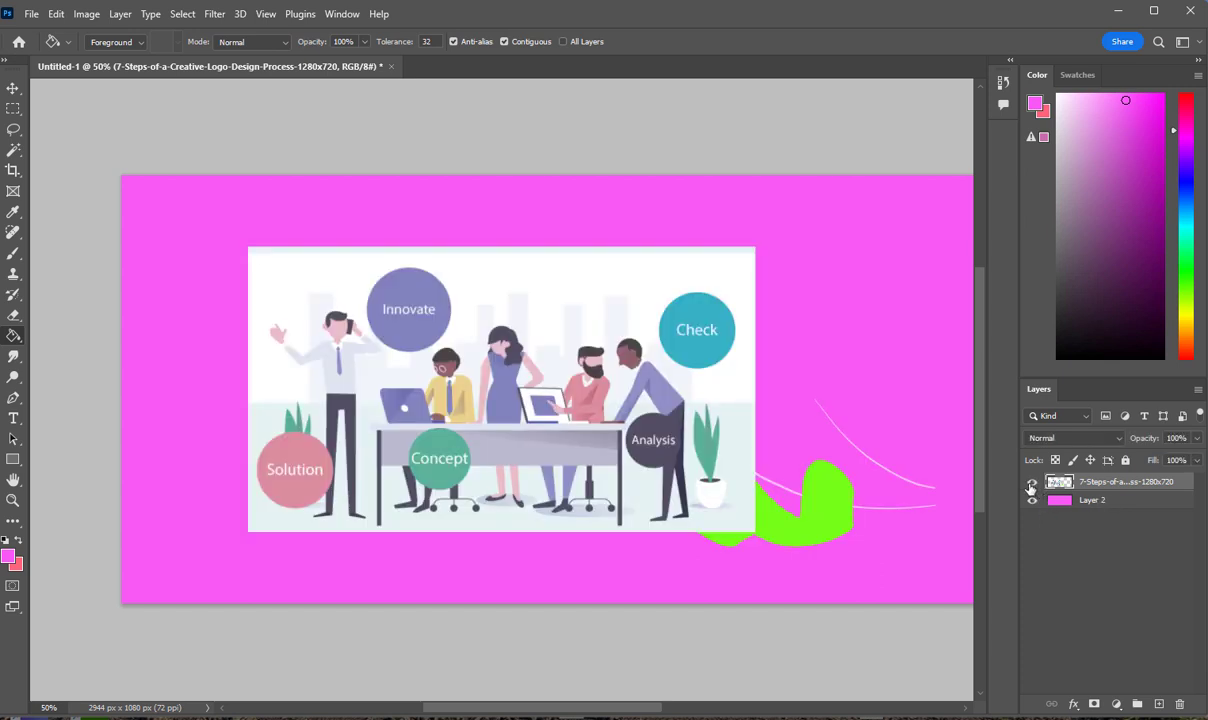
pyautogui.click(1031, 486)
pyautogui.click(1031, 486)
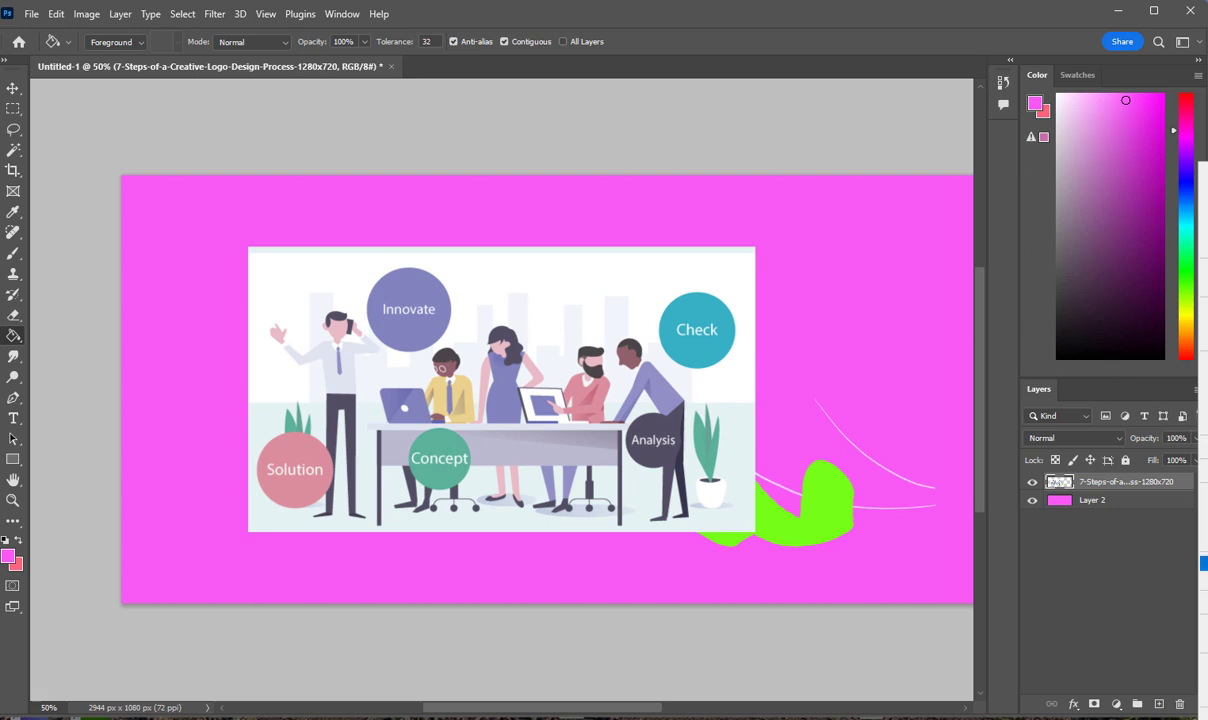
# Open the Layer Style settings of the merged image layer to view the available effects, and close them without adding any
pyautogui.press('space')
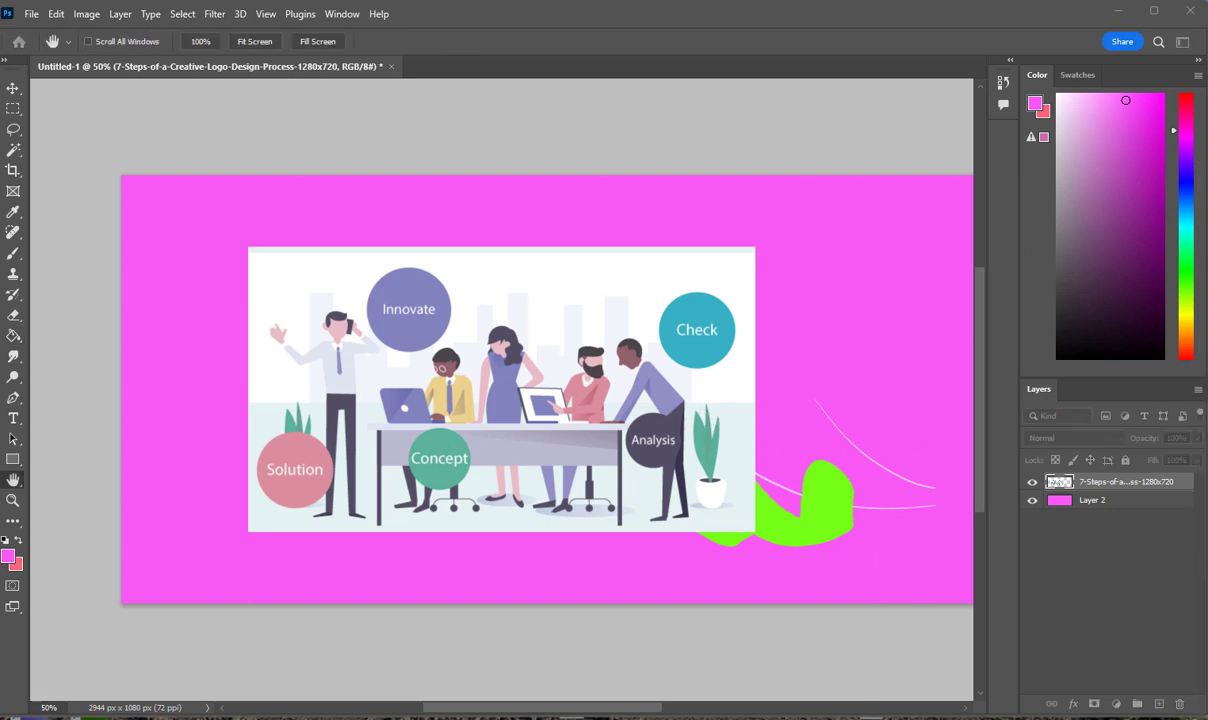
pyautogui.doubleClick(1058, 483)
pyautogui.moveTo(995, 188); pyautogui.dragTo(328, 200)
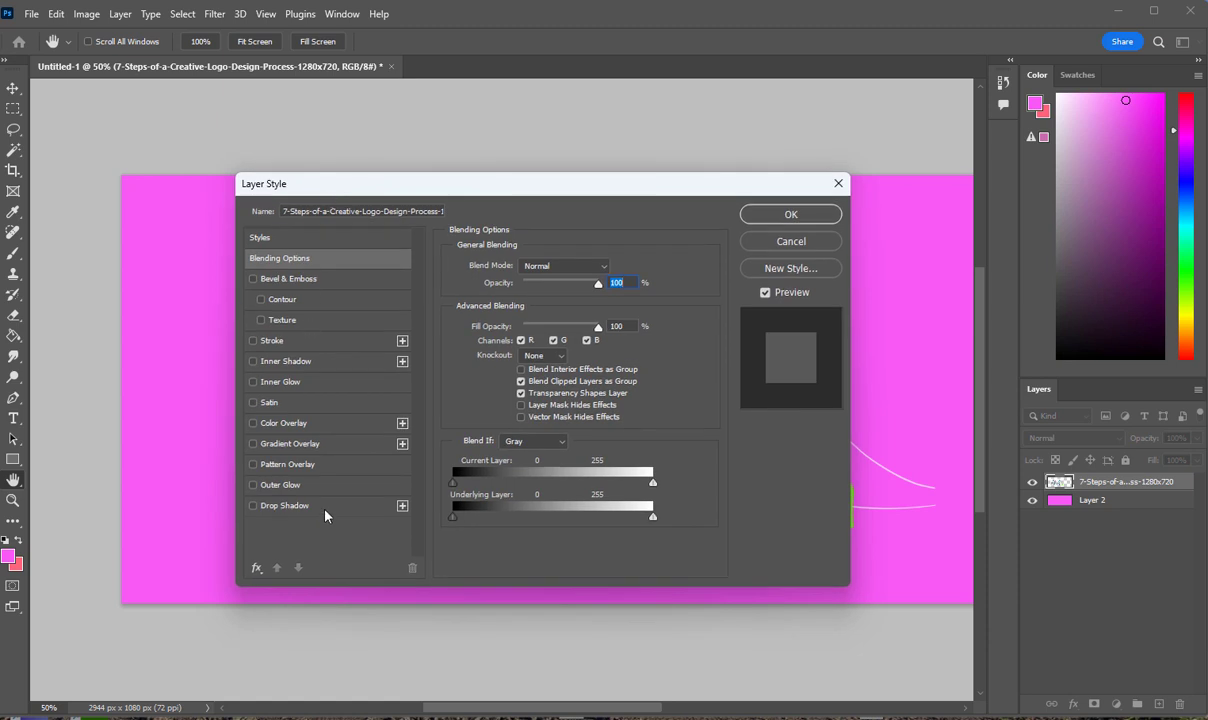
pyautogui.click(817, 222)
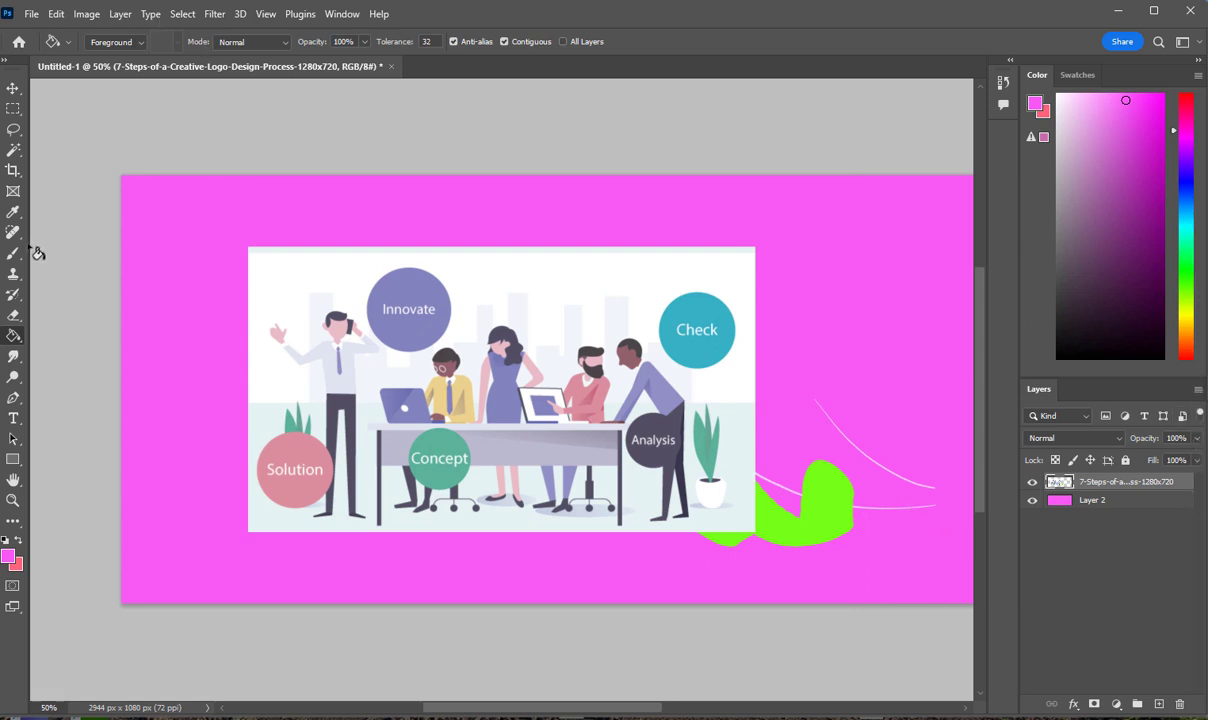
# Set the foreground color to black and add a horizontal text reading "TEXT" on the magenta area beside the image
pyautogui.click(13, 418)
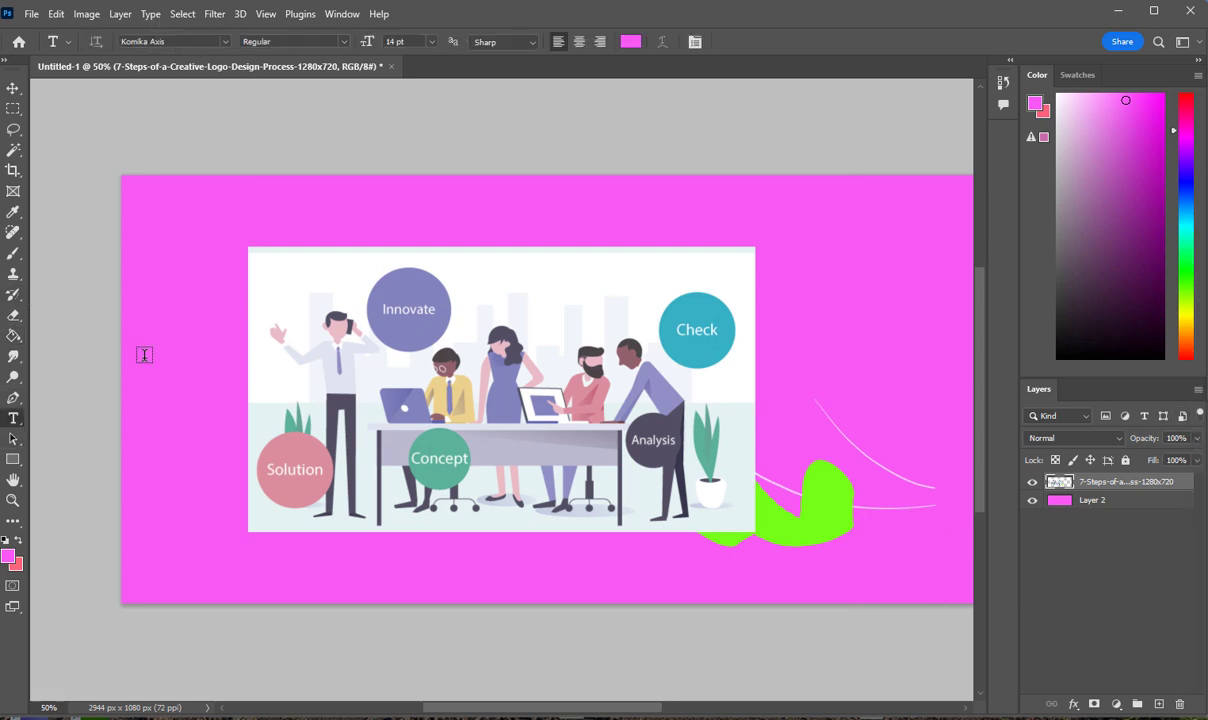
pyautogui.press('i')
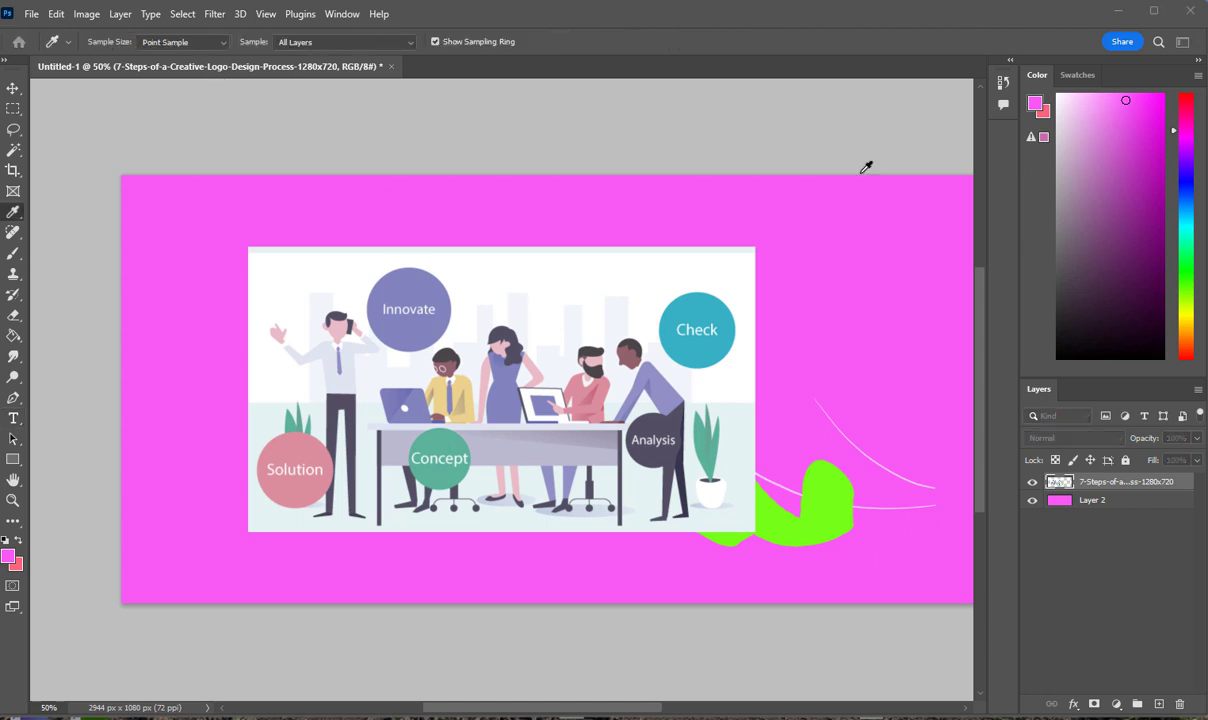
pyautogui.moveTo(1129, 333); pyautogui.dragTo(1164, 359)
pyautogui.press('t')
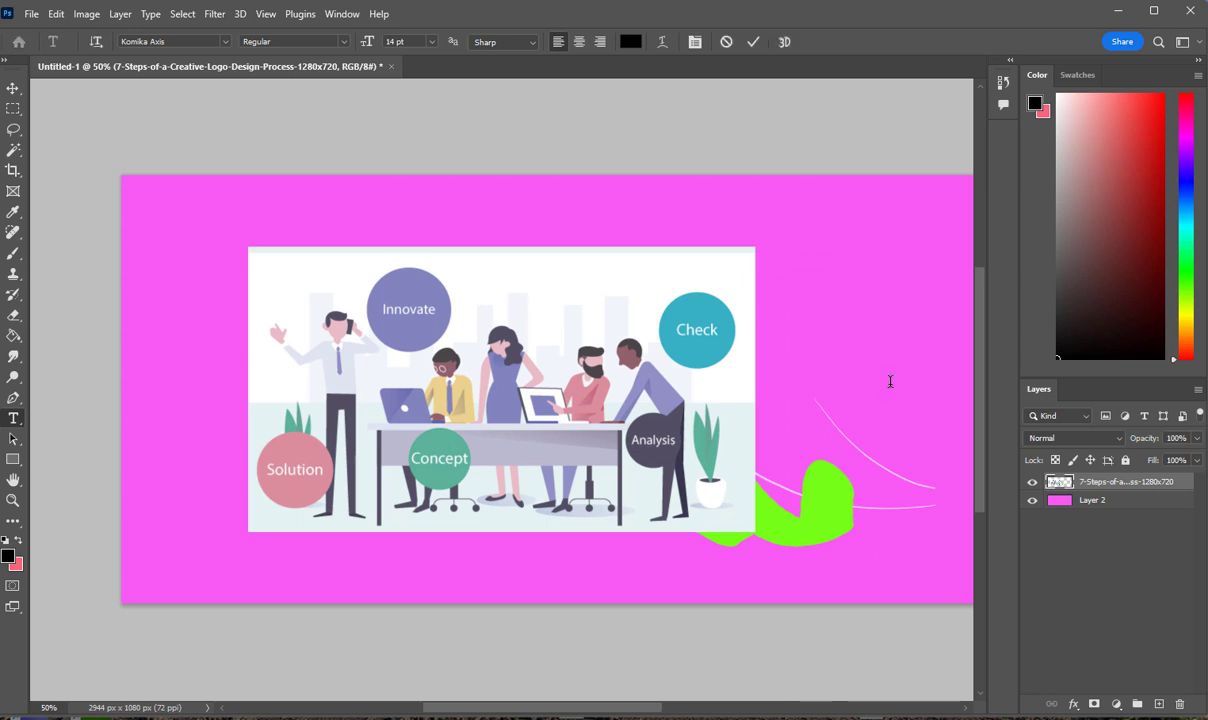
pyautogui.write('he')
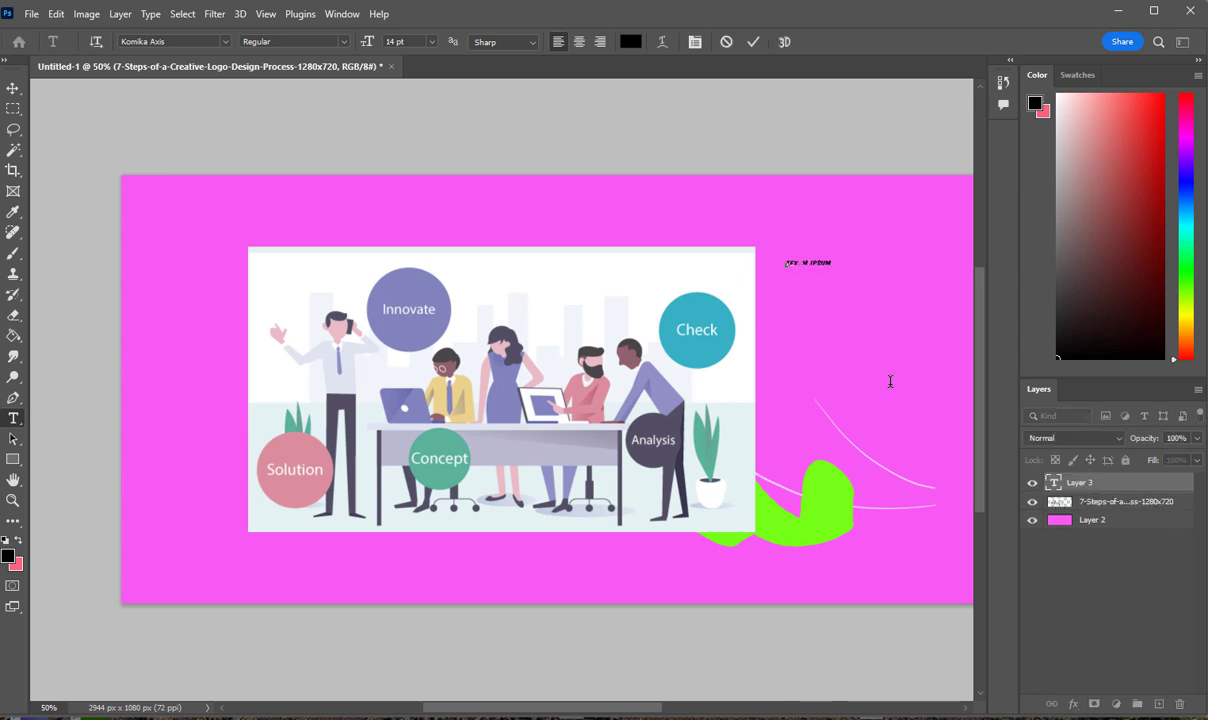
# Scale the text up to about 130 pt, place it over the image's upper-right corner, and commit it
pyautogui.press('ctrl')
pyautogui.moveTo(803, 270); pyautogui.dragTo(930, 318)
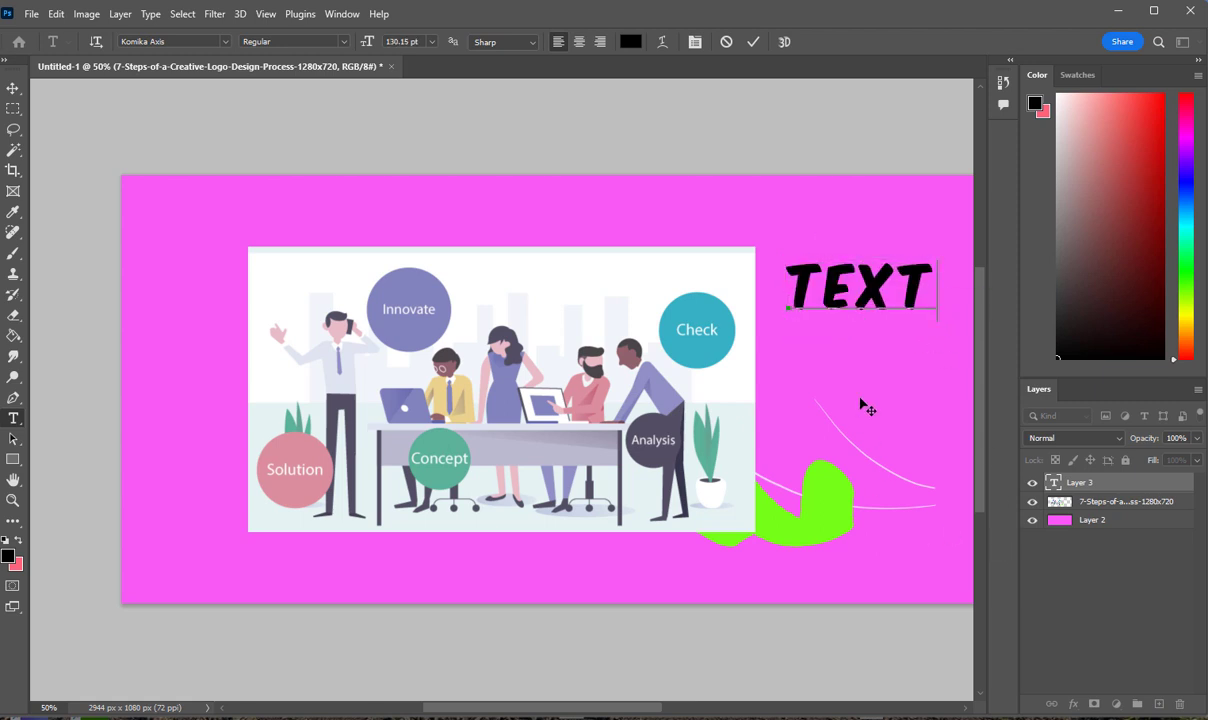
pyautogui.moveTo(862, 449); pyautogui.dragTo(655, 330)
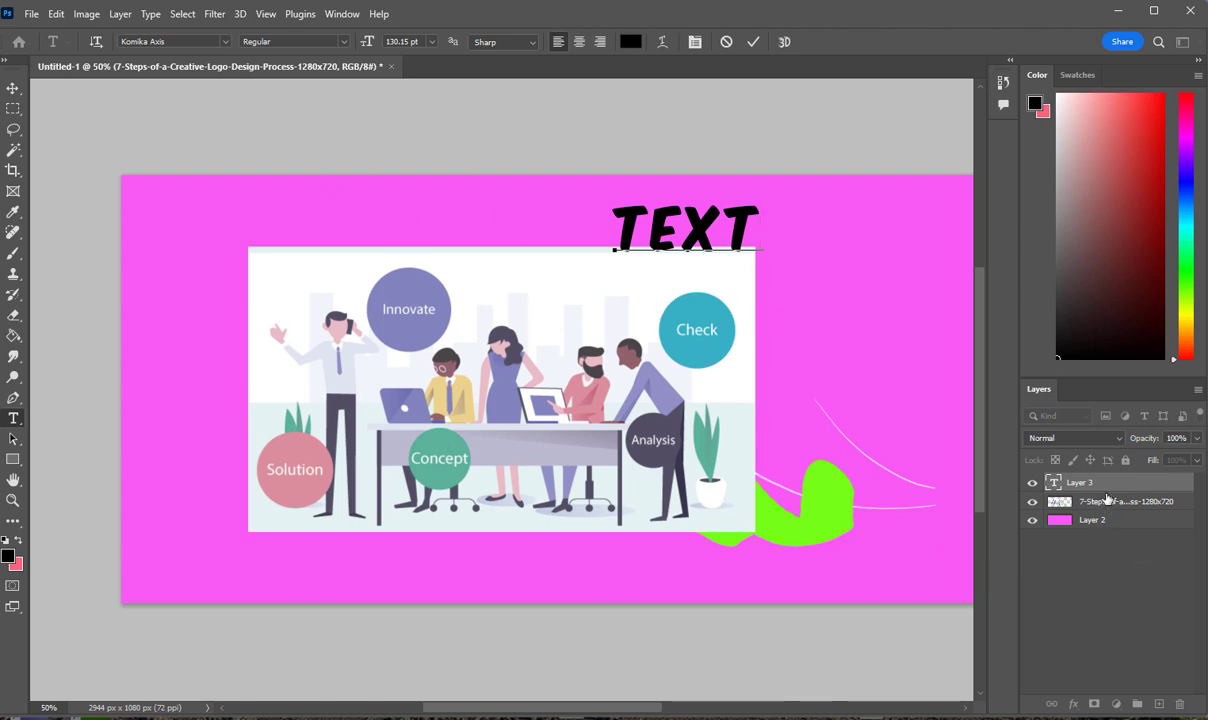
pyautogui.click(1108, 560)
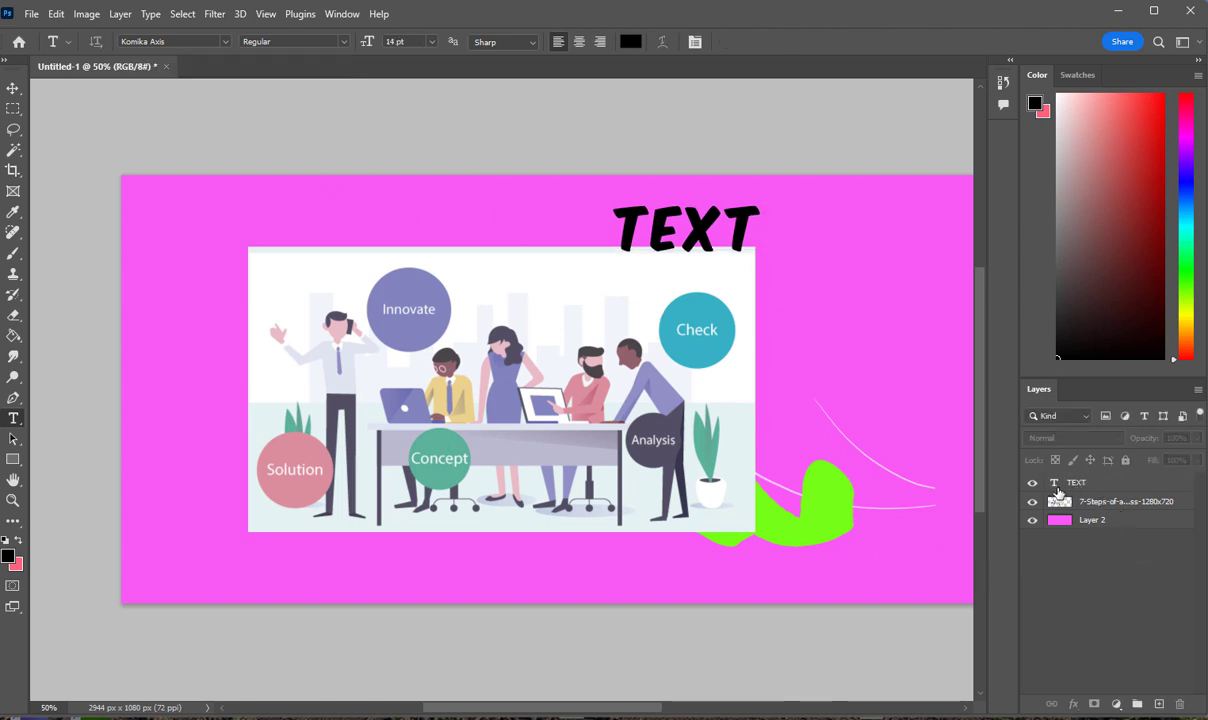
pyautogui.click(1096, 486)
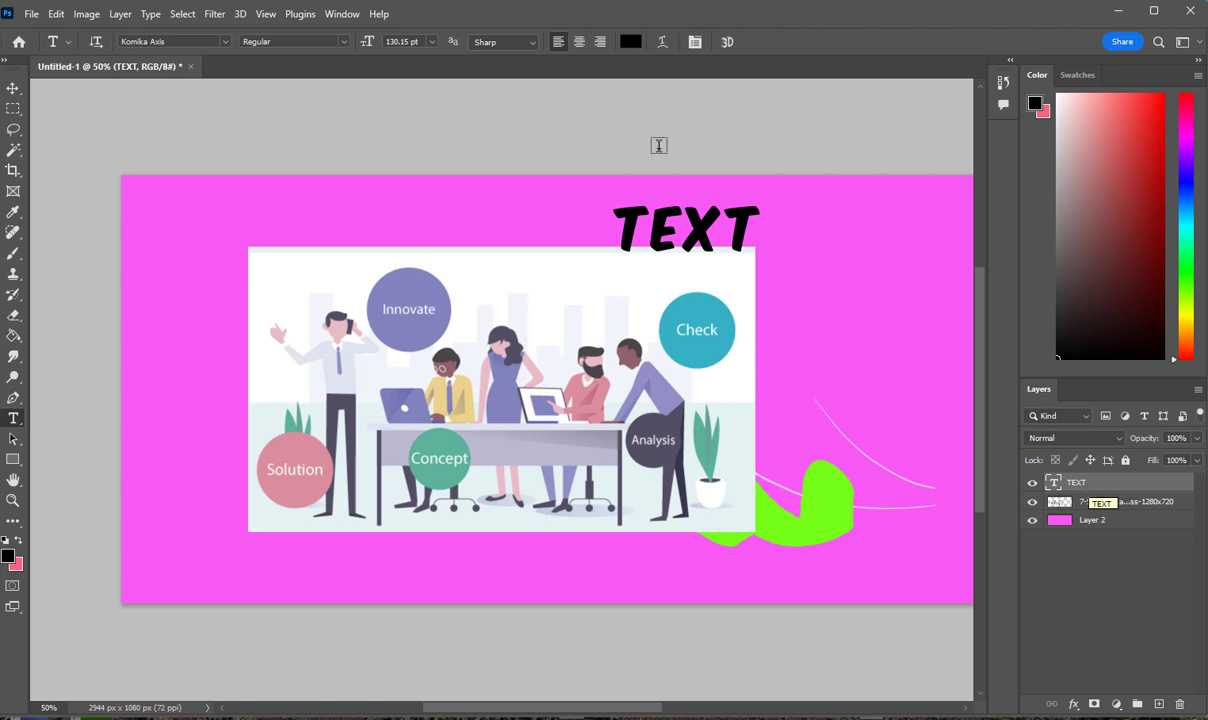
pyautogui.click(34, 16)
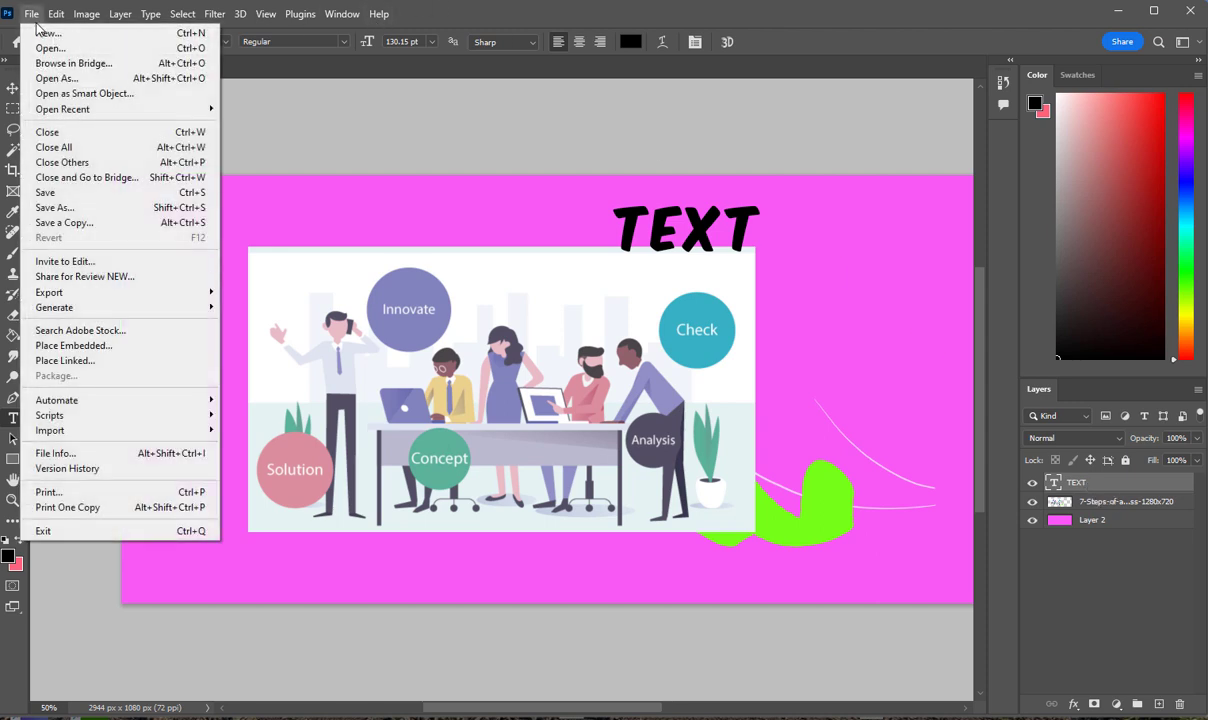
pyautogui.click(856, 15)
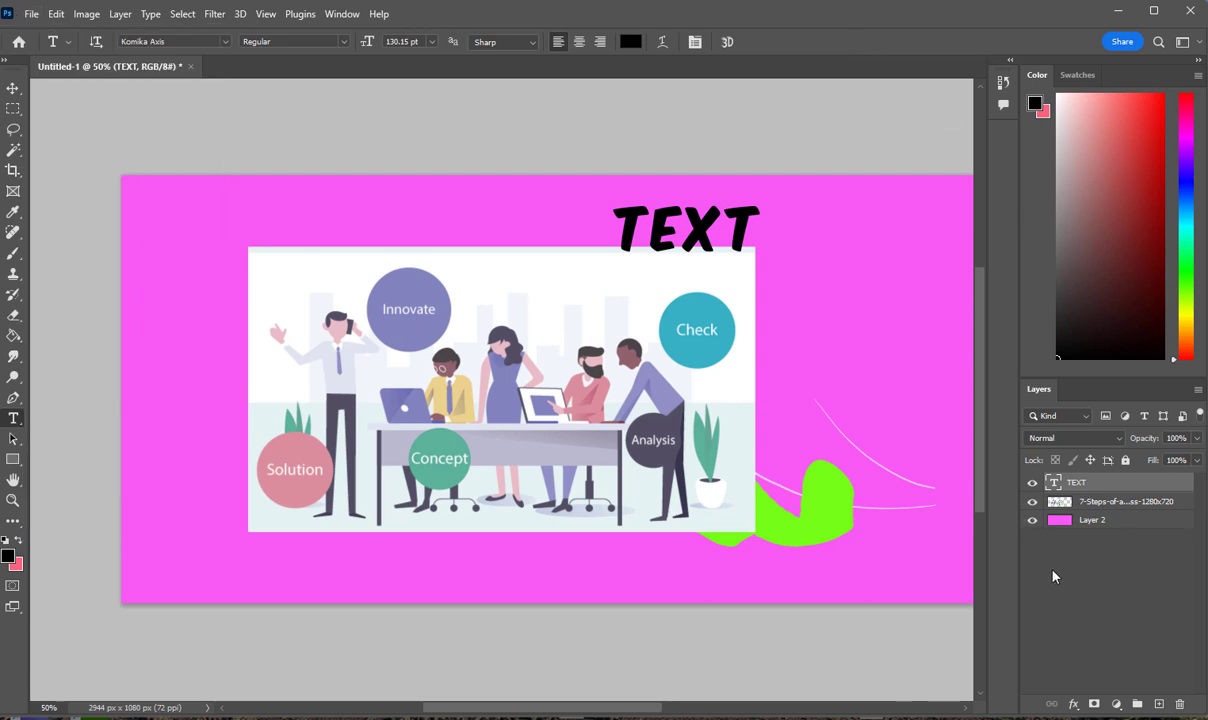
pyautogui.click(1124, 503)
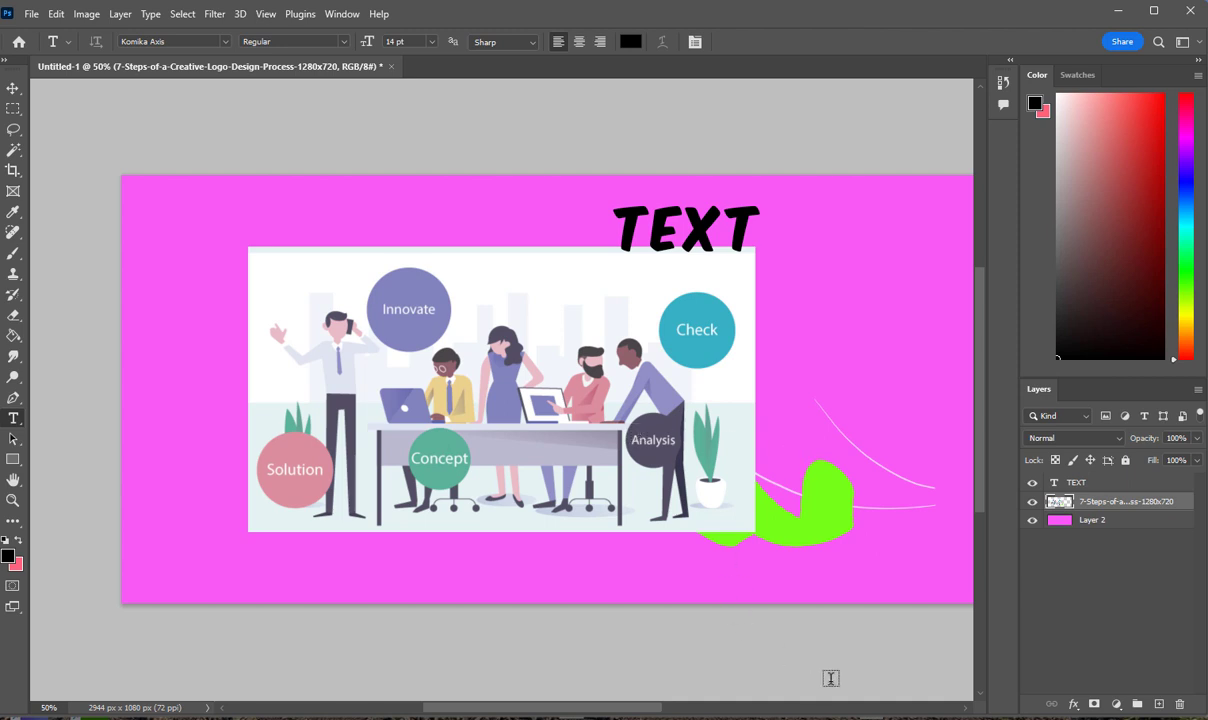
pyautogui.click(1062, 480)
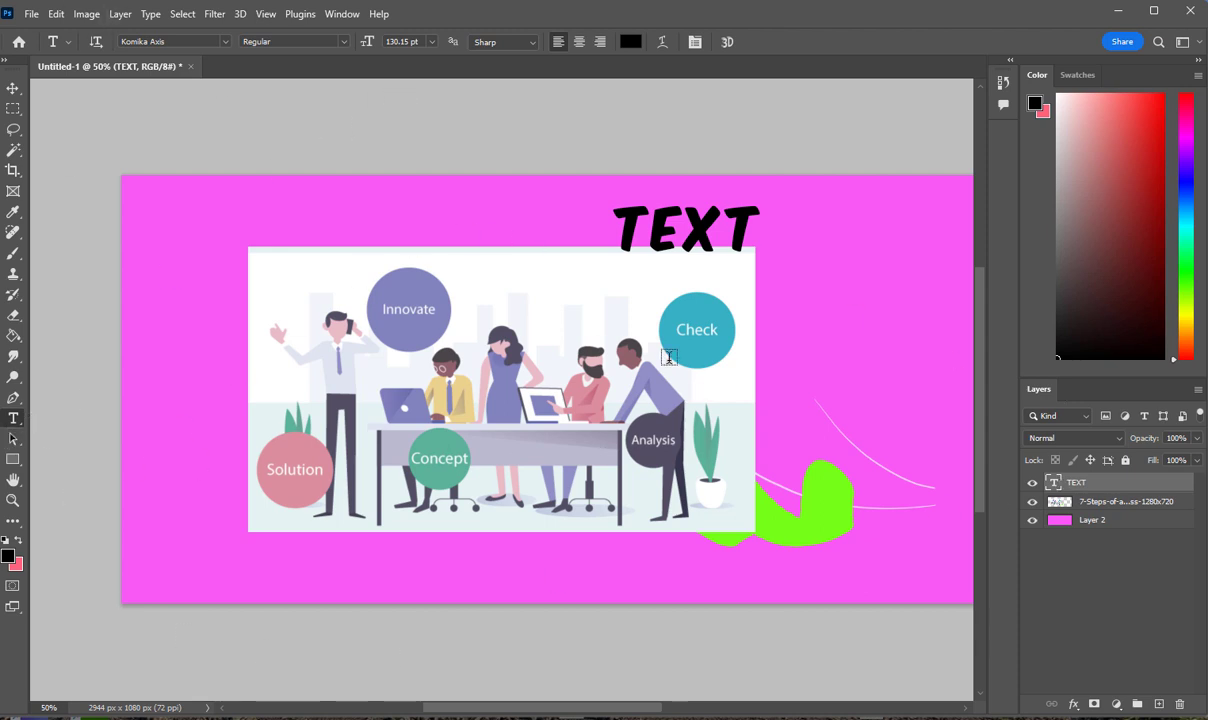
# Leave the text's wording as it is and move it to the image's upper-left corner with the Move tool
pyautogui.moveTo(615, 256); pyautogui.dragTo(763, 224)
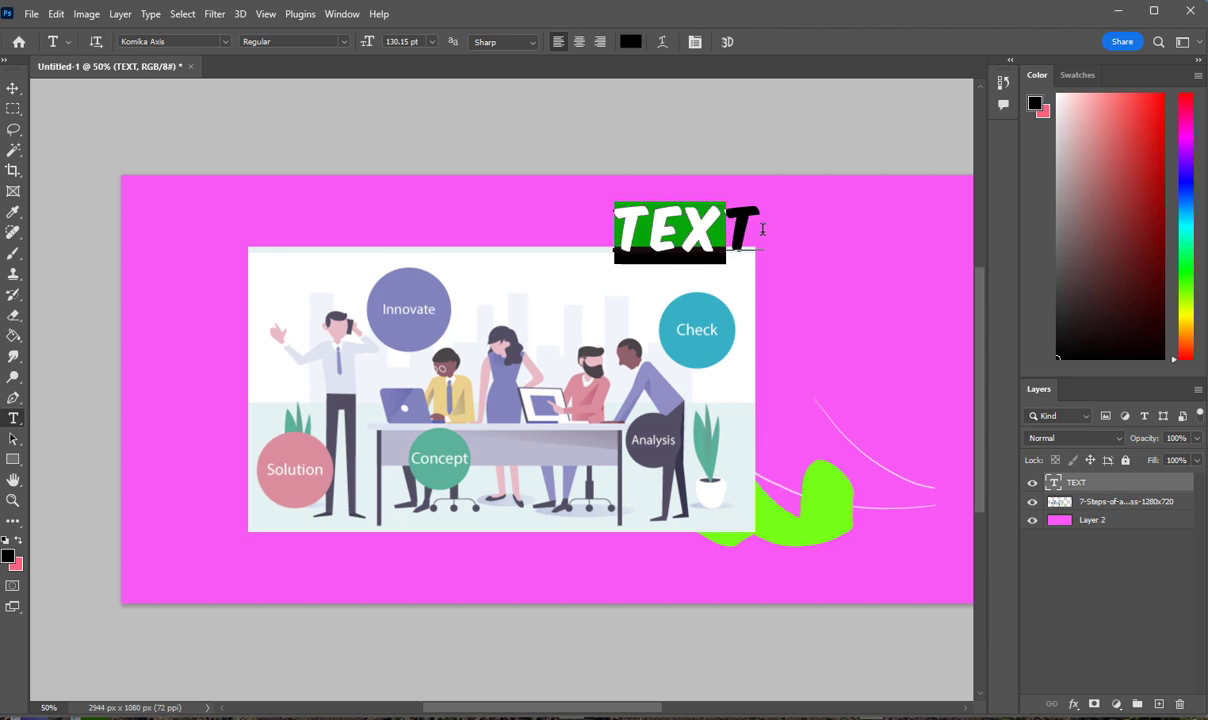
pyautogui.press('Escape')
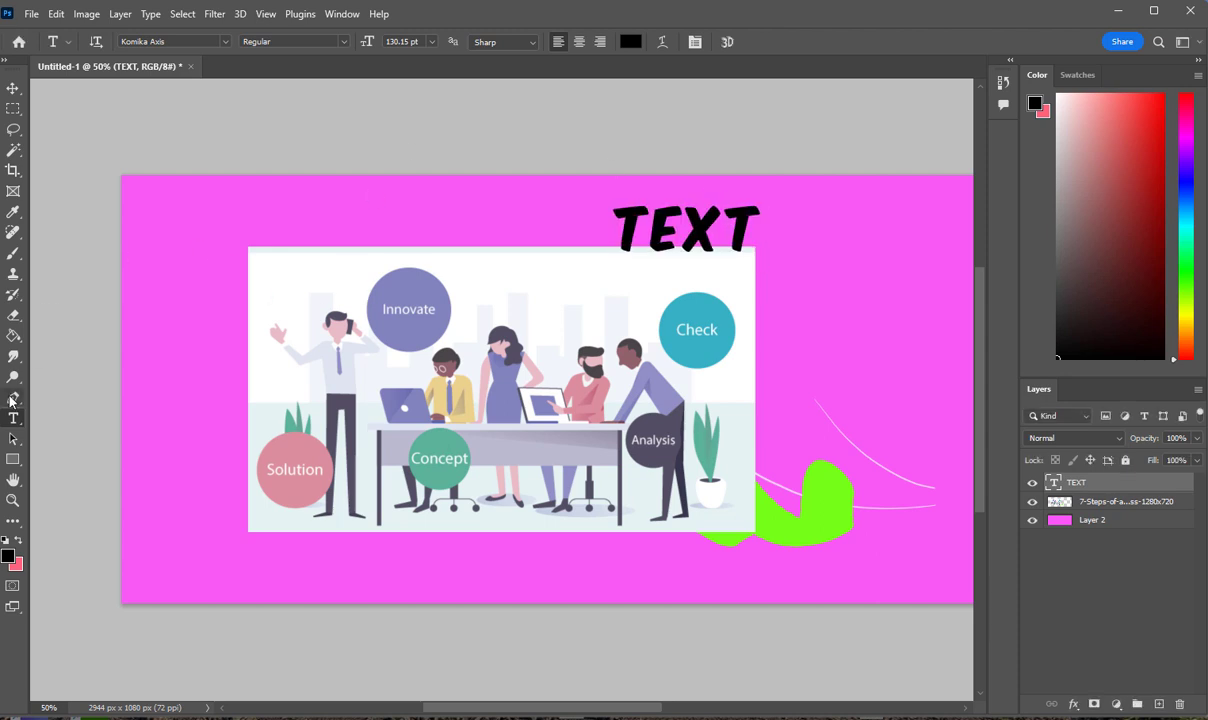
pyautogui.click(12, 90)
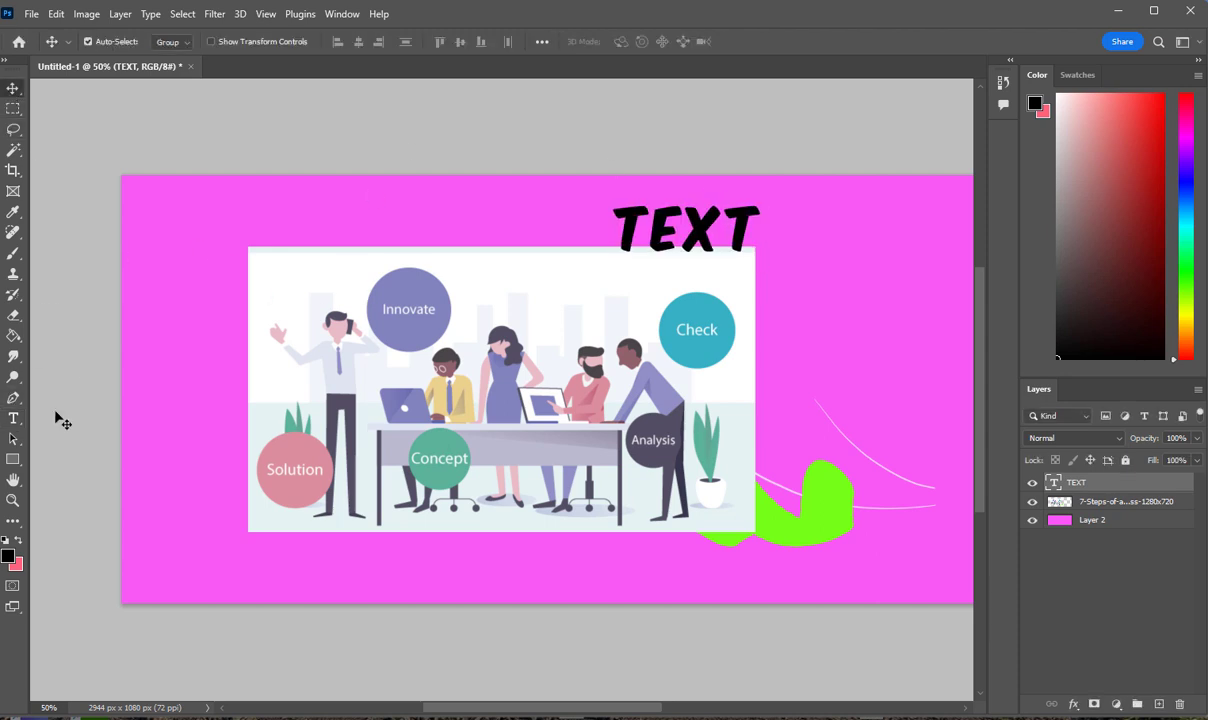
pyautogui.click(213, 320)
pyautogui.moveTo(637, 224); pyautogui.dragTo(213, 234)
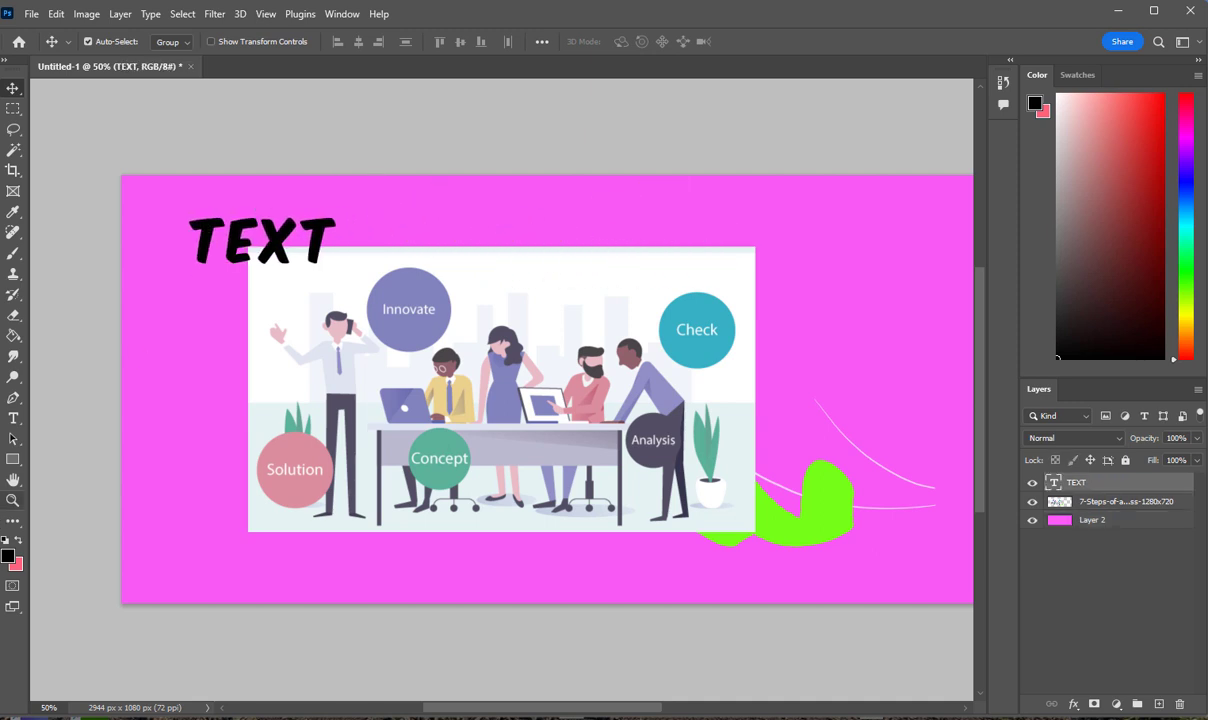
# Add a second horizontal text reading "TEXT" at the middle of the image's upper edge
pyautogui.click(13, 418)
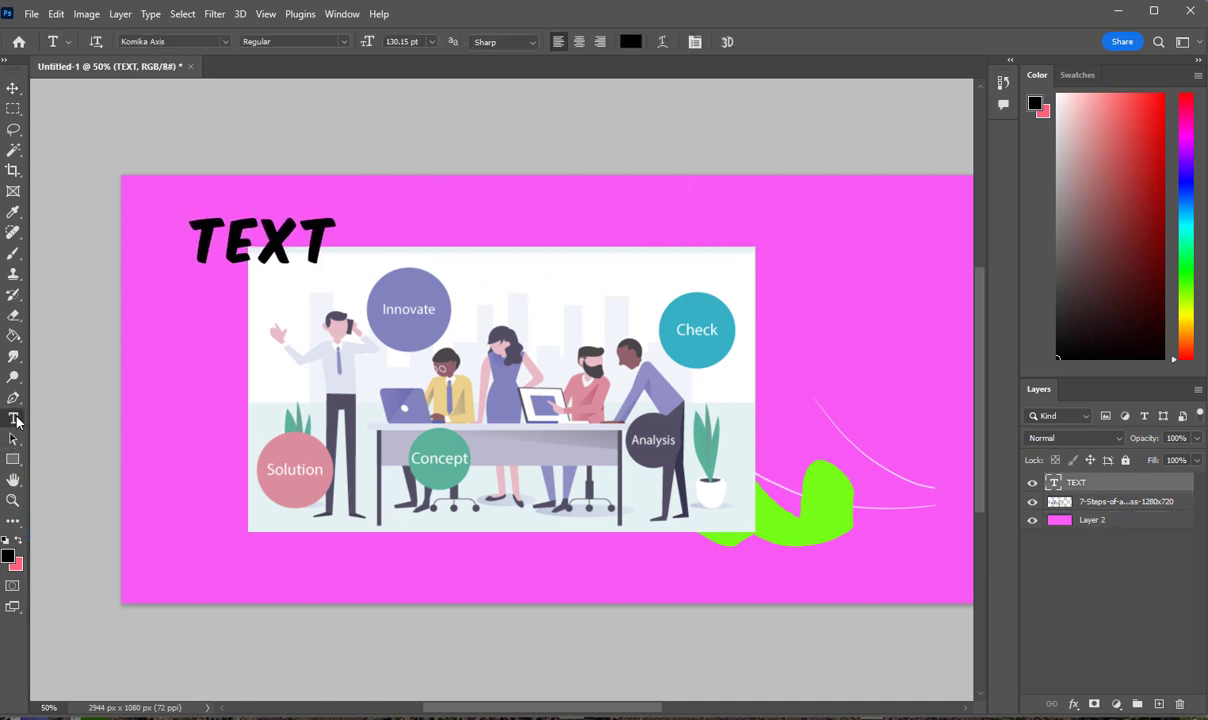
pyautogui.rightClick(14, 420)
pyautogui.click(479, 243)
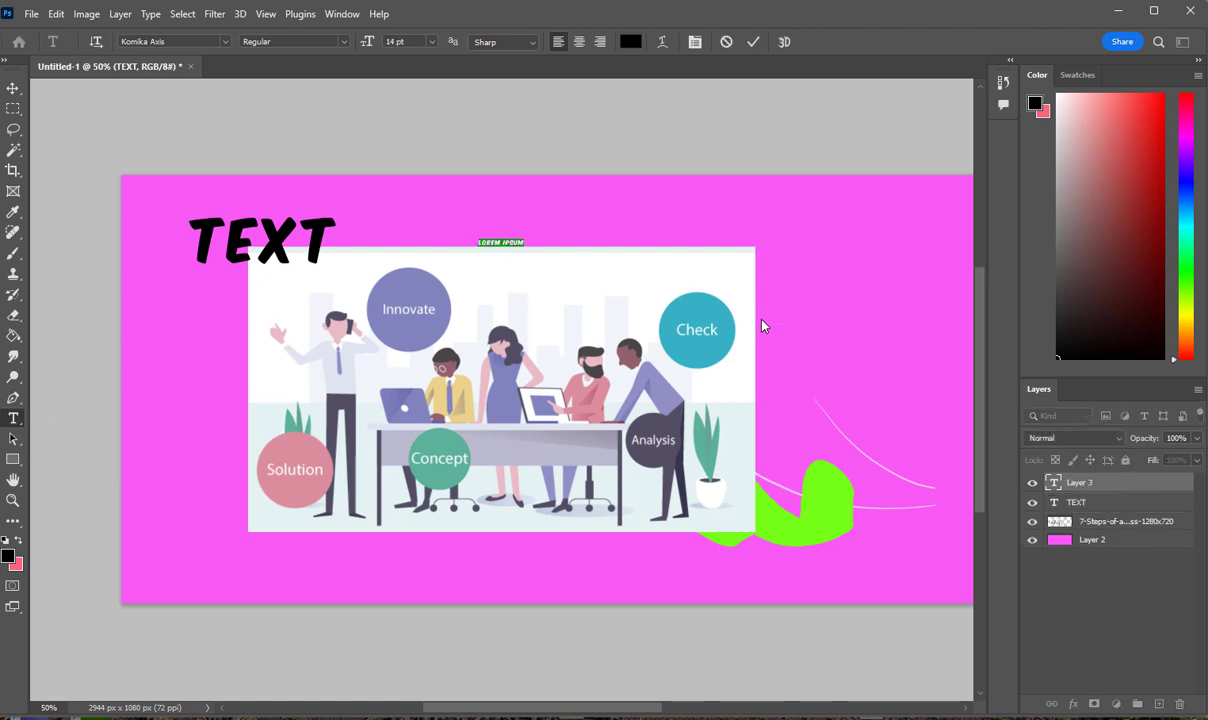
pyautogui.press('BackSpace')
# Set the second text's size to 72 pt, shift it slightly along the image's upper edge, and commit it
pyautogui.click(433, 42)
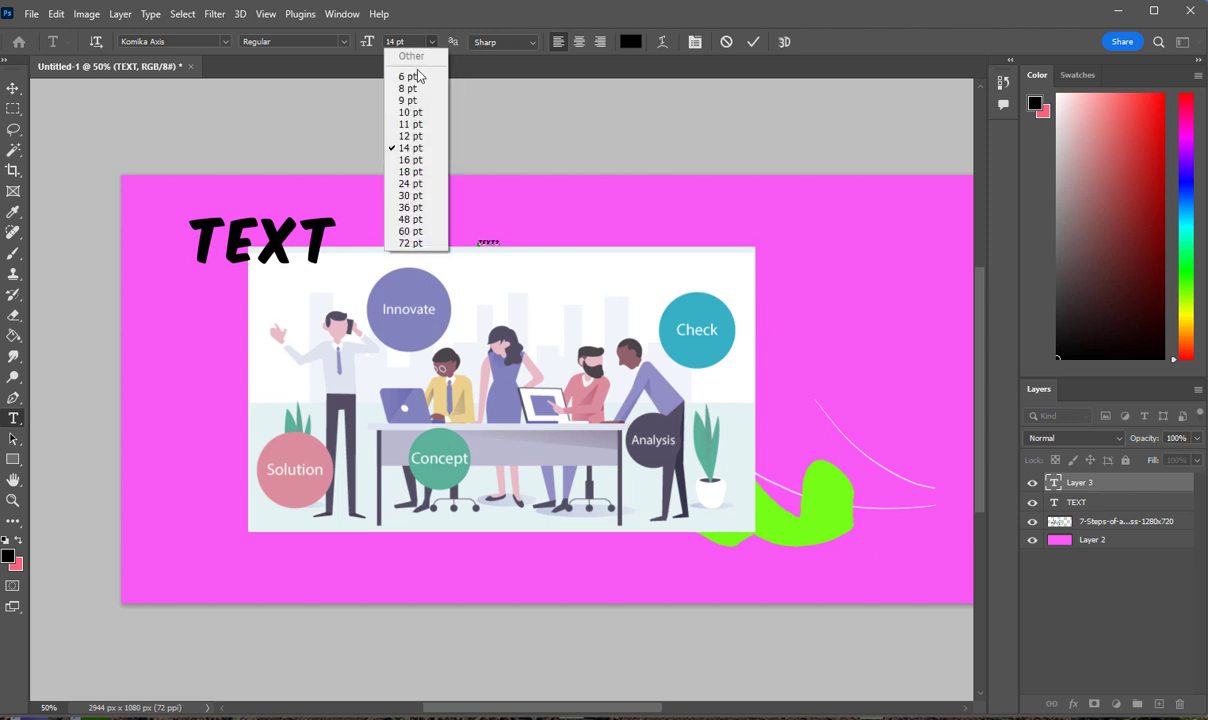
pyautogui.click(418, 243)
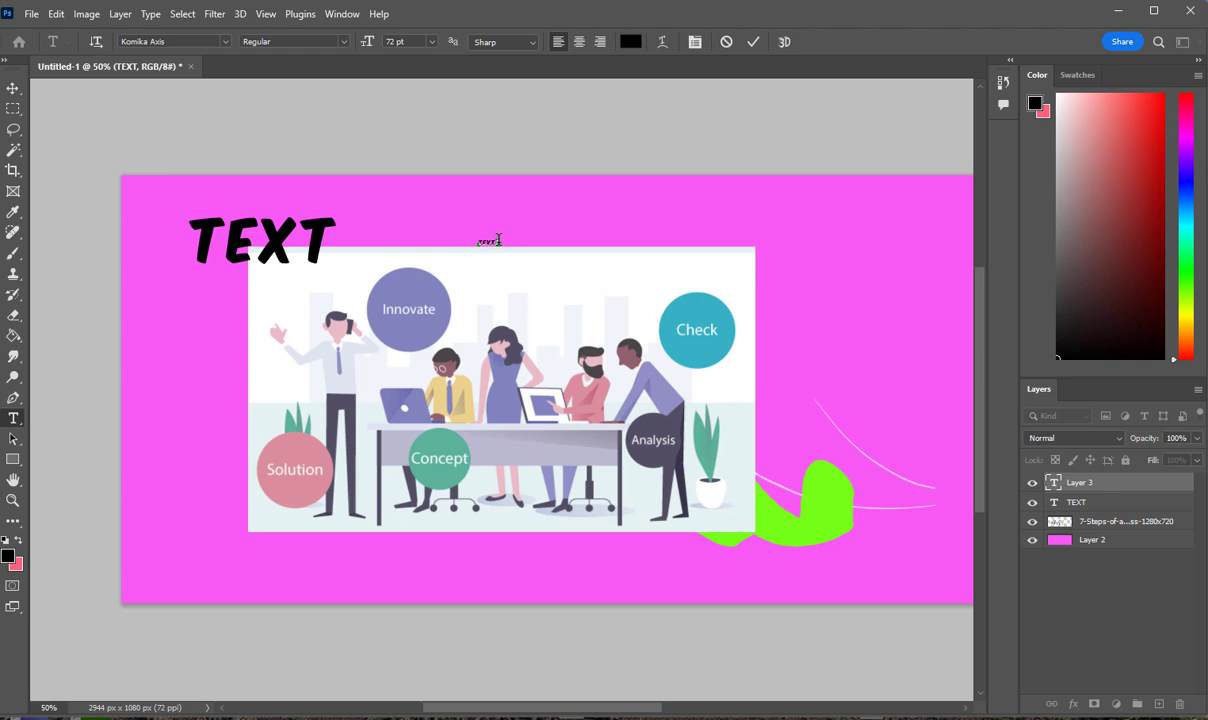
pyautogui.moveTo(458, 247); pyautogui.dragTo(460, 250)
pyautogui.click(435, 41)
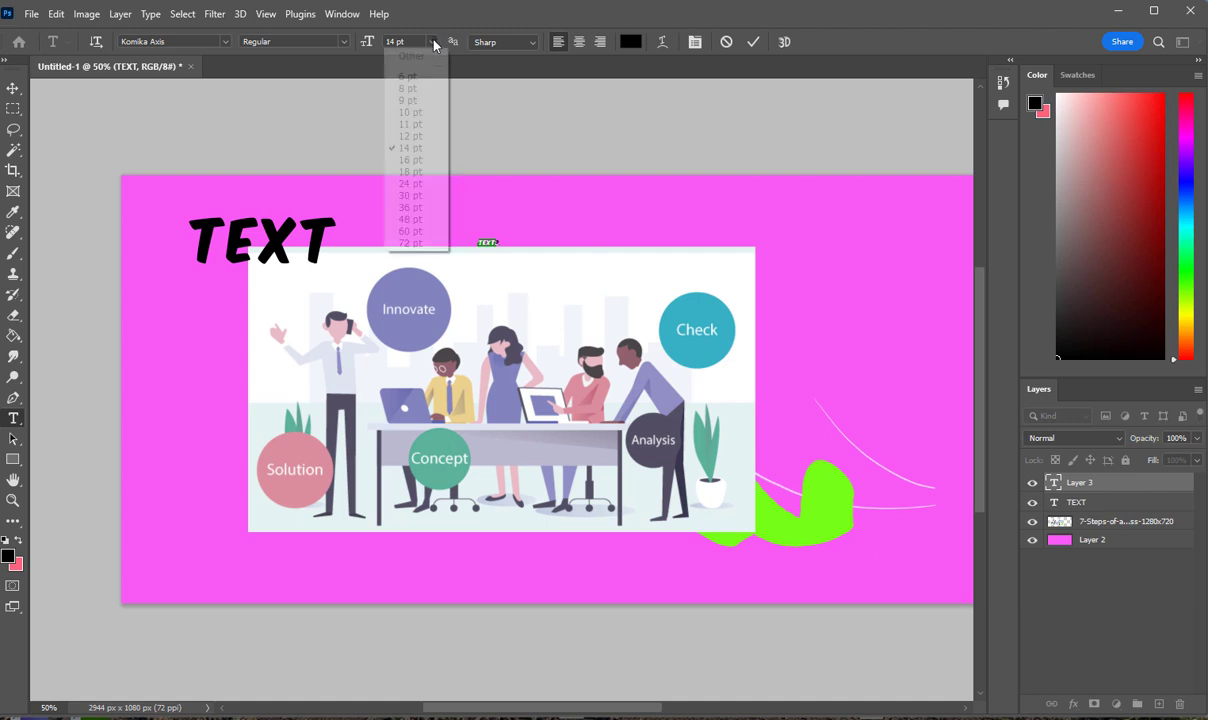
pyautogui.click(428, 244)
pyautogui.click(519, 240)
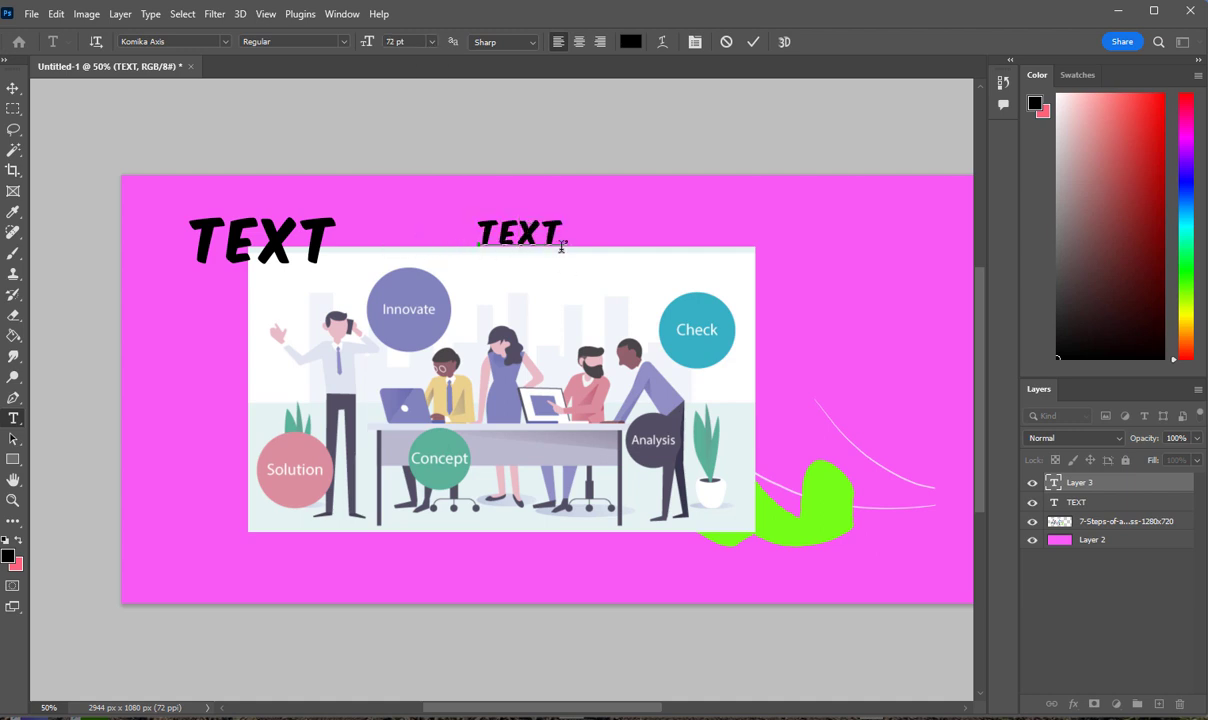
pyautogui.moveTo(588, 302); pyautogui.dragTo(569, 315)
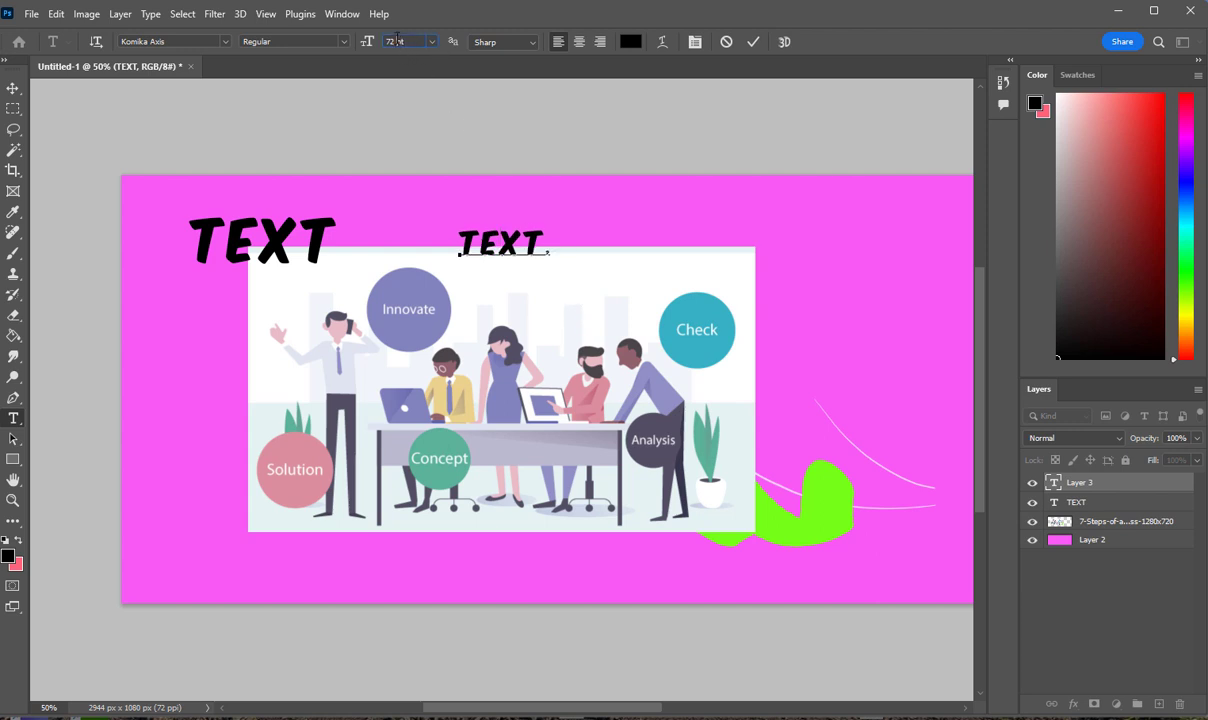
pyautogui.moveTo(397, 40); pyautogui.dragTo(375, 46)
pyautogui.press('Return')
pyautogui.click(13, 88)
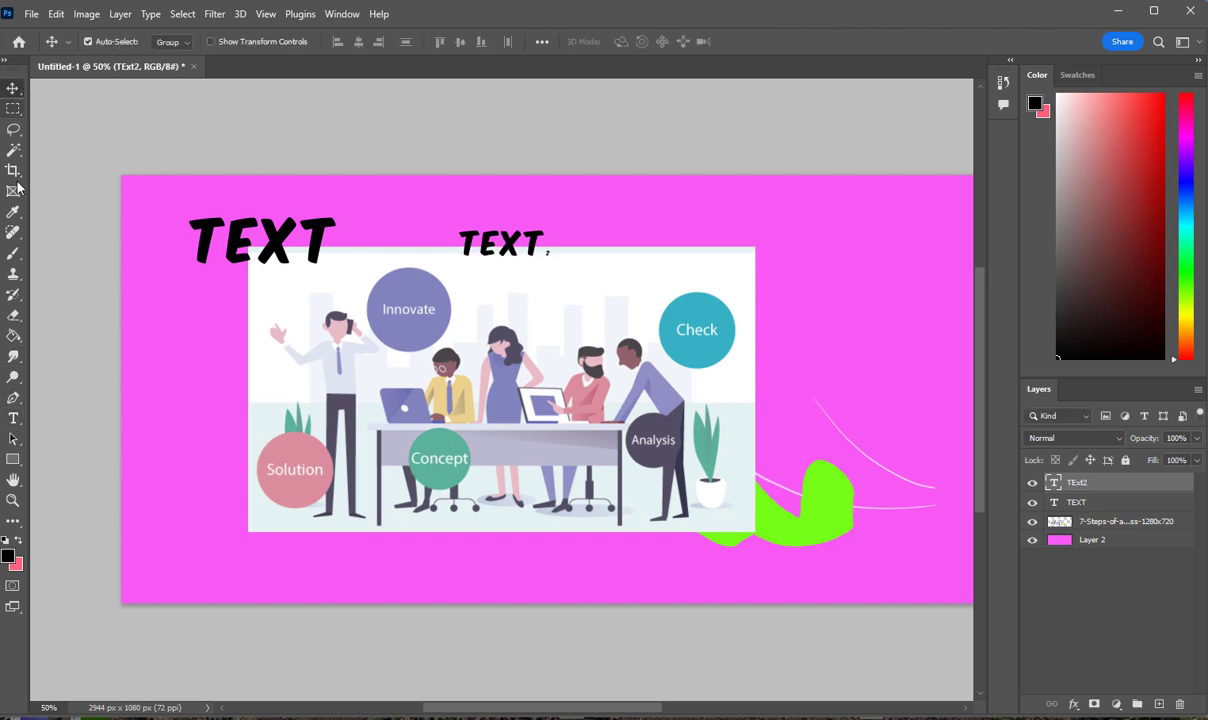
# Start a third horizontal text above the image's upper-right corner with a size of 200 pt
pyautogui.click(13, 418)
pyautogui.click(665, 220)
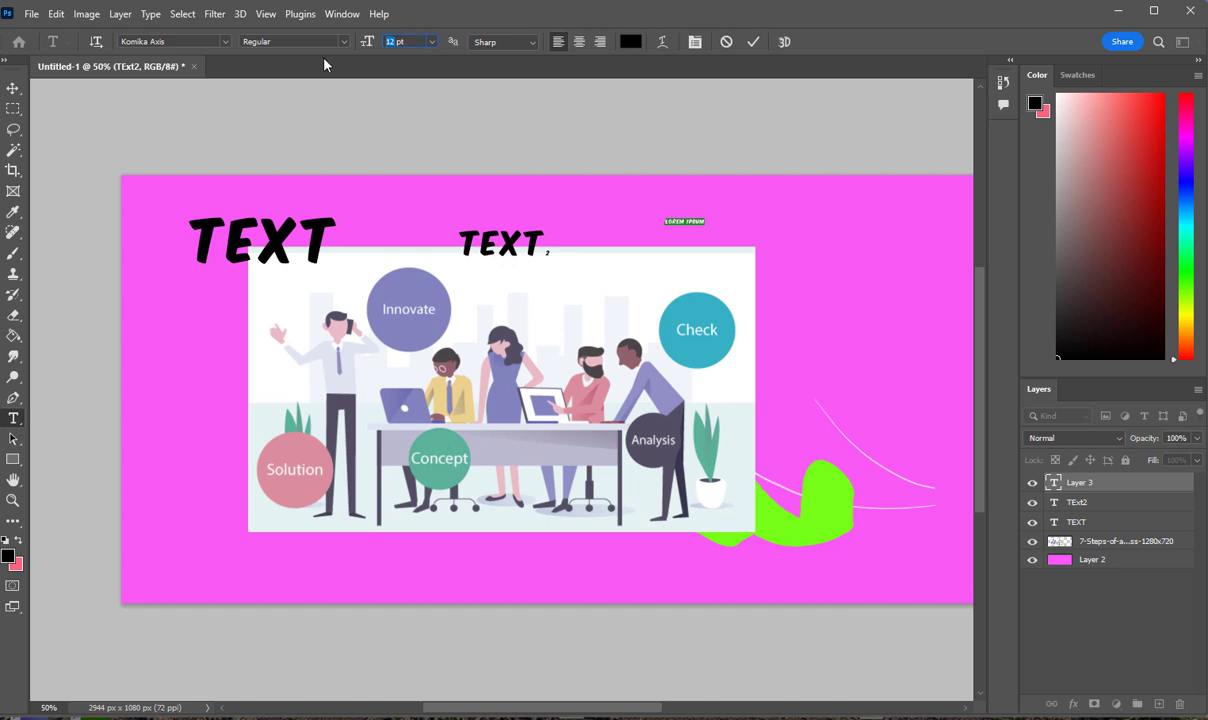
pyautogui.write('200')
pyautogui.press('Return')
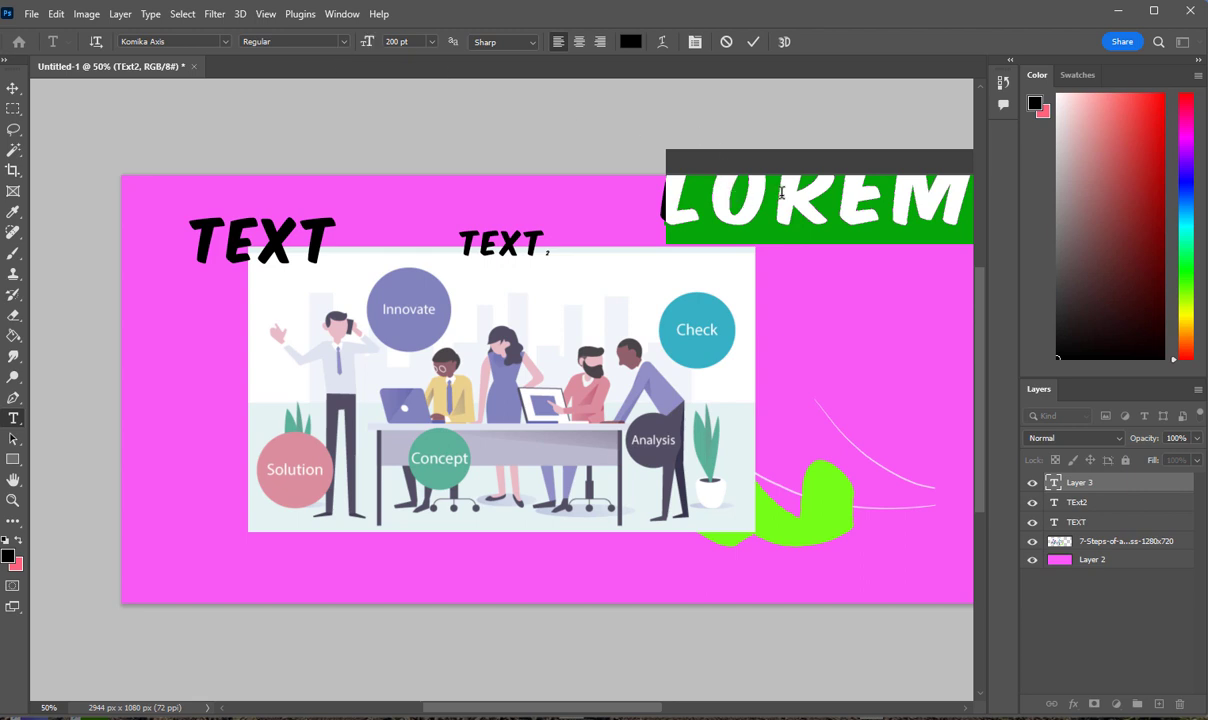
# Replace the third text's placeholder with "TEXT" and move it over the image's upper-right corner
pyautogui.moveTo(803, 138); pyautogui.dragTo(332, 341)
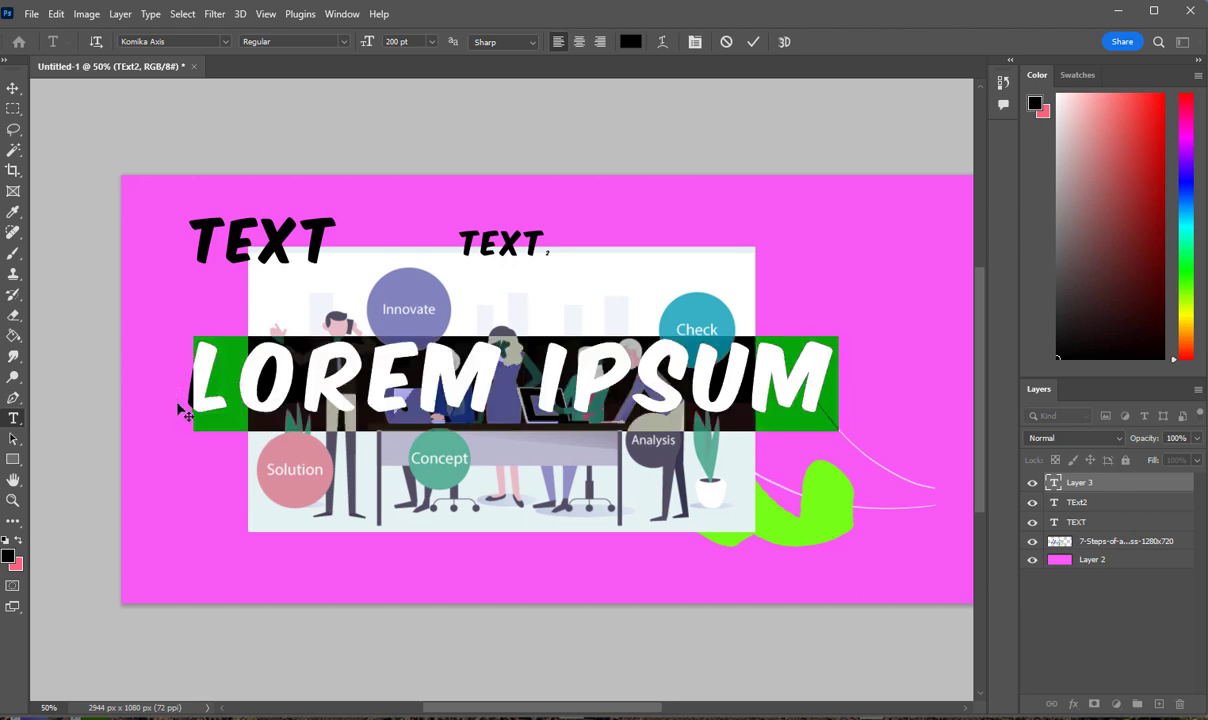
pyautogui.write('TEXT')
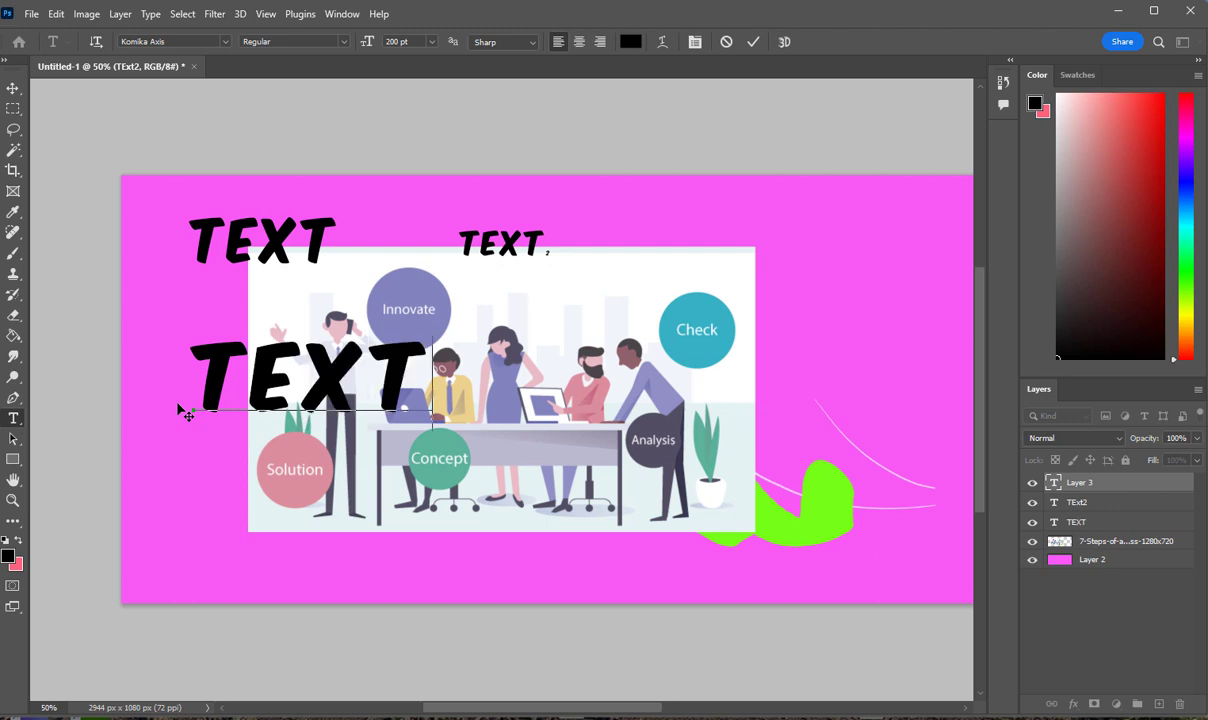
pyautogui.press('Return')
pyautogui.moveTo(178, 397); pyautogui.dragTo(651, 249)
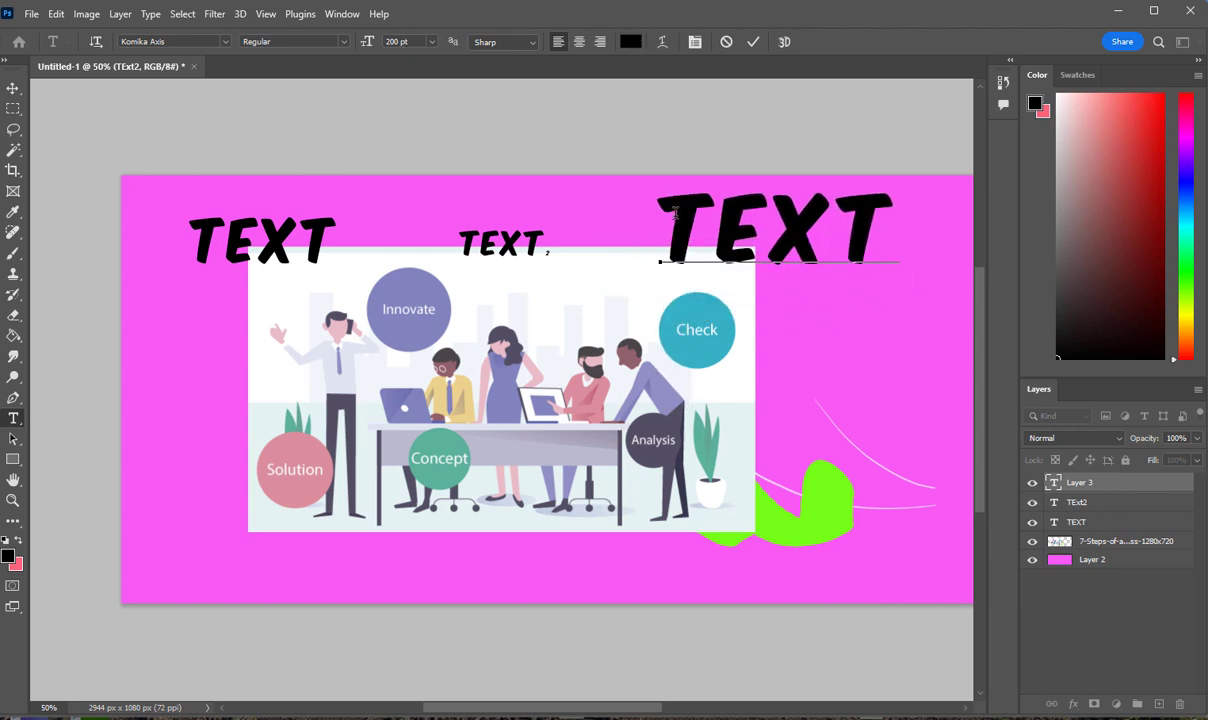
# Recolor all of the third text at the image's upper-right corner to bright green
pyautogui.moveTo(656, 198); pyautogui.dragTo(873, 220)
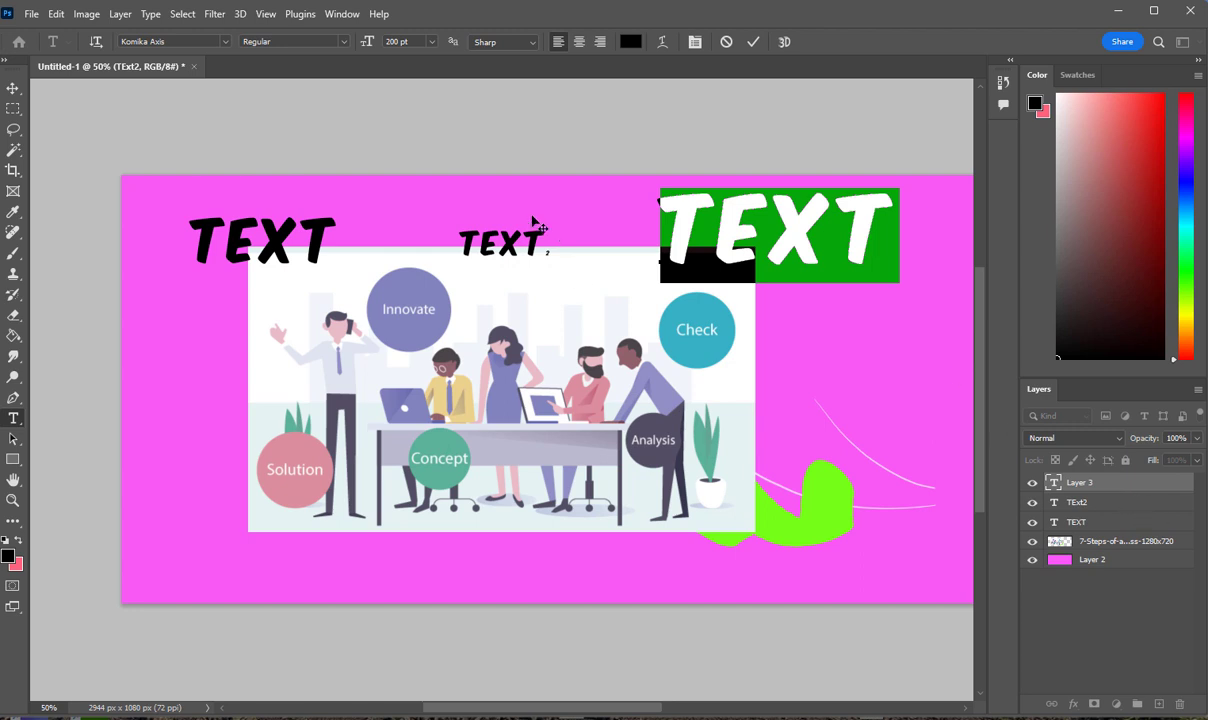
pyautogui.click(630, 41)
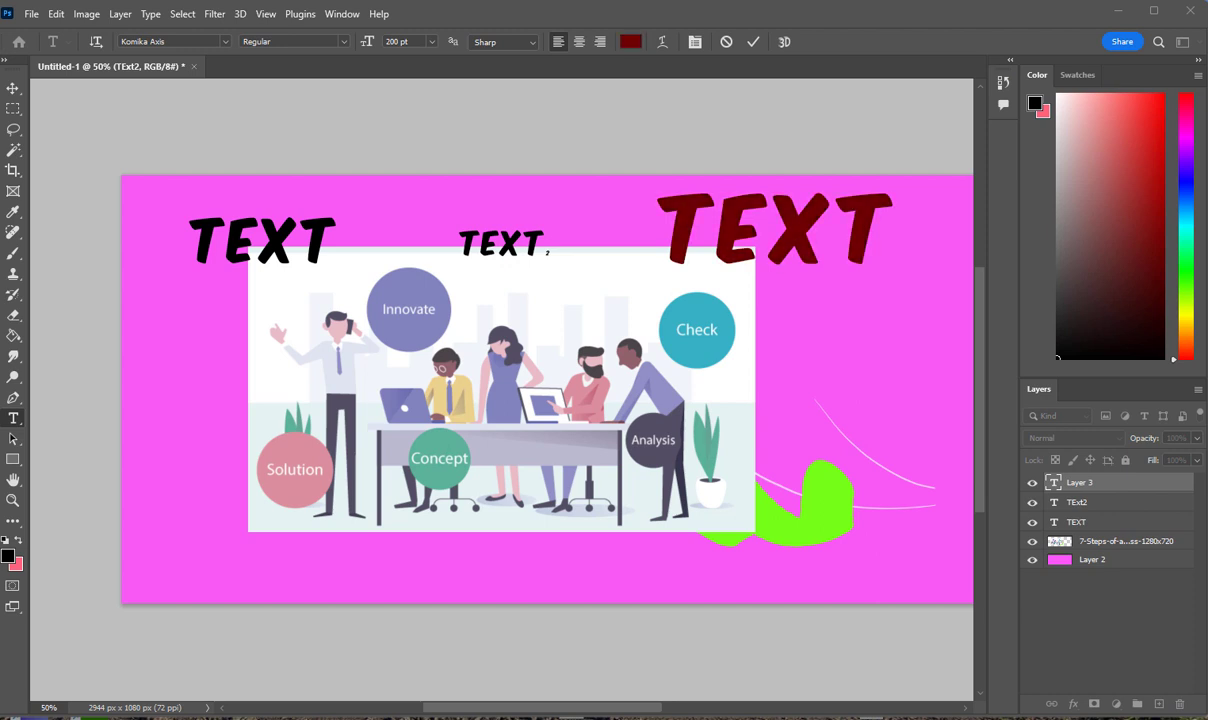
pyautogui.moveTo(1207, 395); pyautogui.dragTo(370, 222)
pyautogui.moveTo(402, 352); pyautogui.dragTo(402, 400)
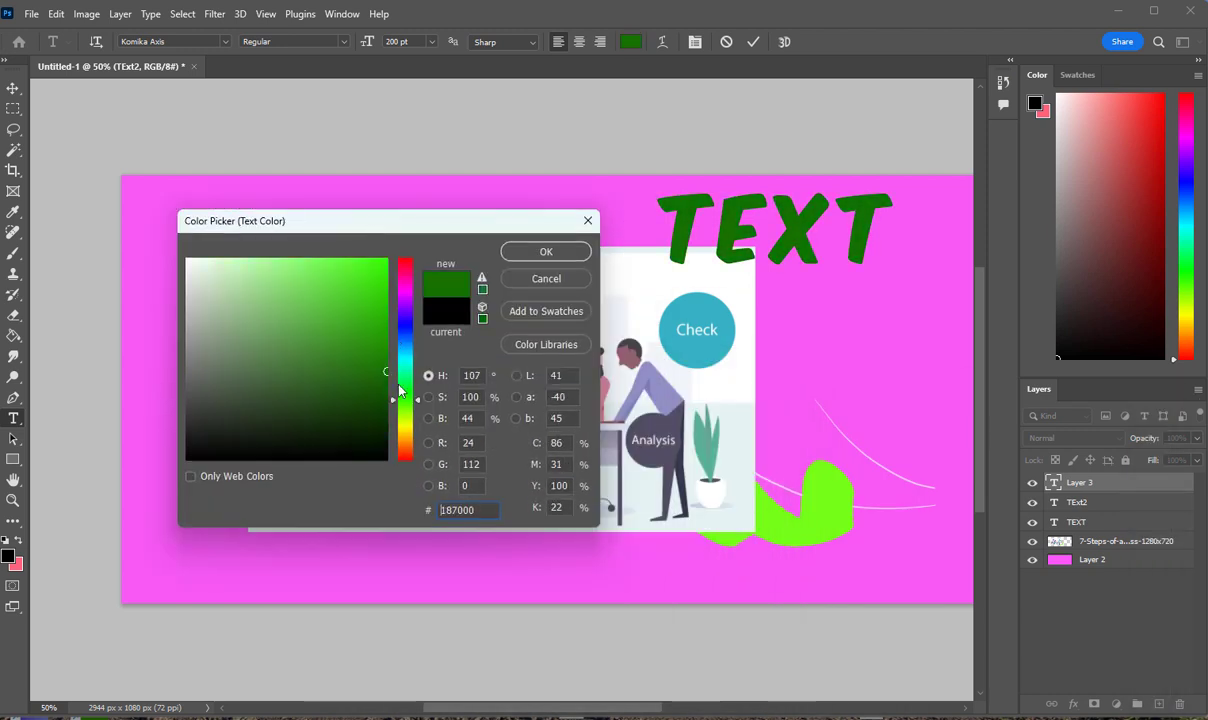
pyautogui.click(381, 260)
pyautogui.click(547, 254)
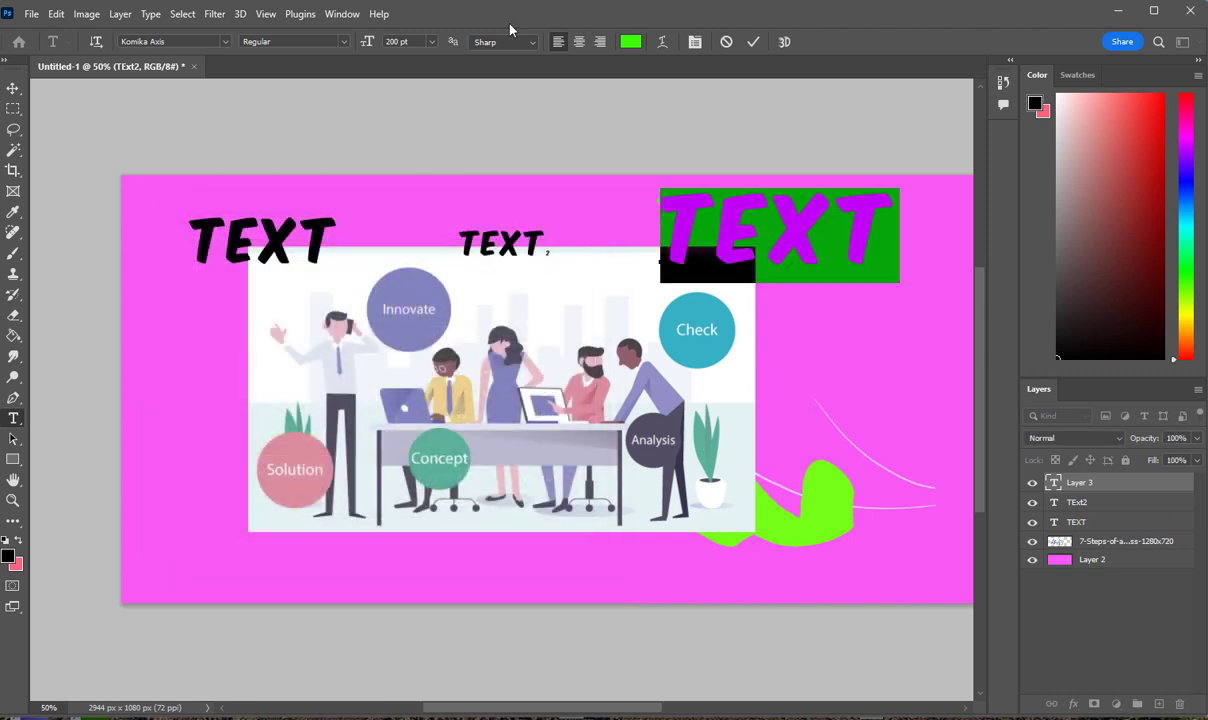
pyautogui.click(745, 243)
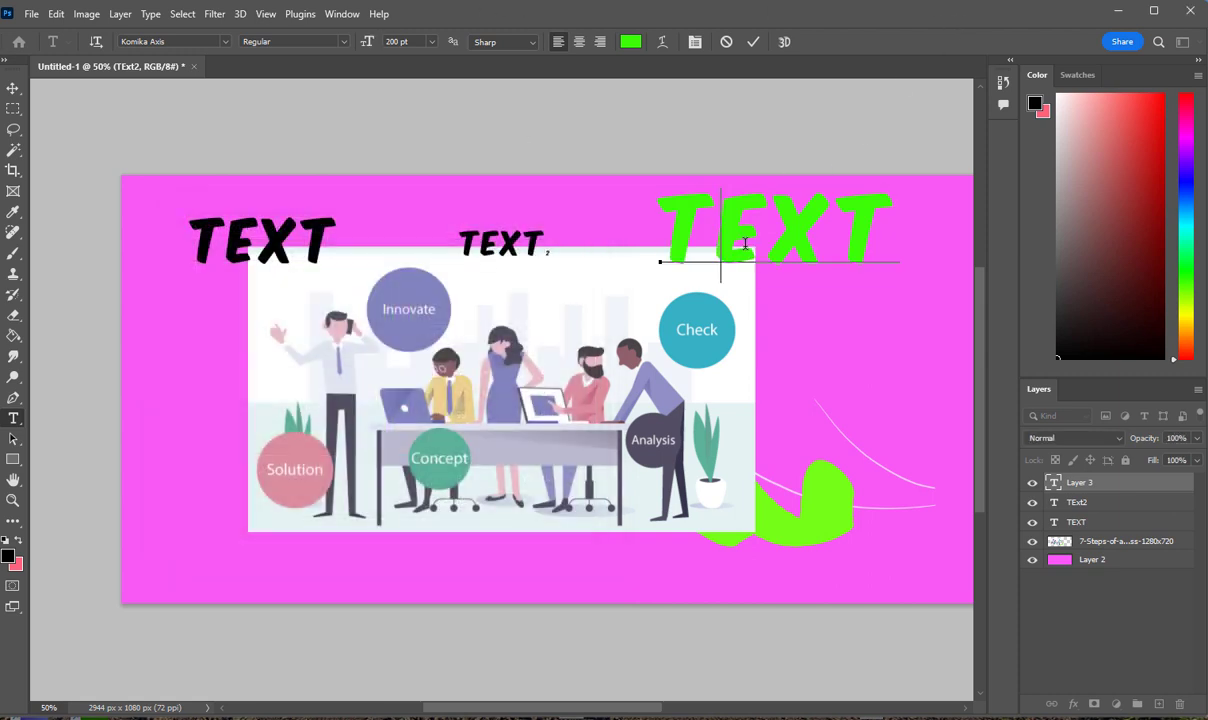
# Warp the green text with the Arc style and a negative bend so that it curves downward
pyautogui.moveTo(882, 202); pyautogui.dragTo(625, 225)
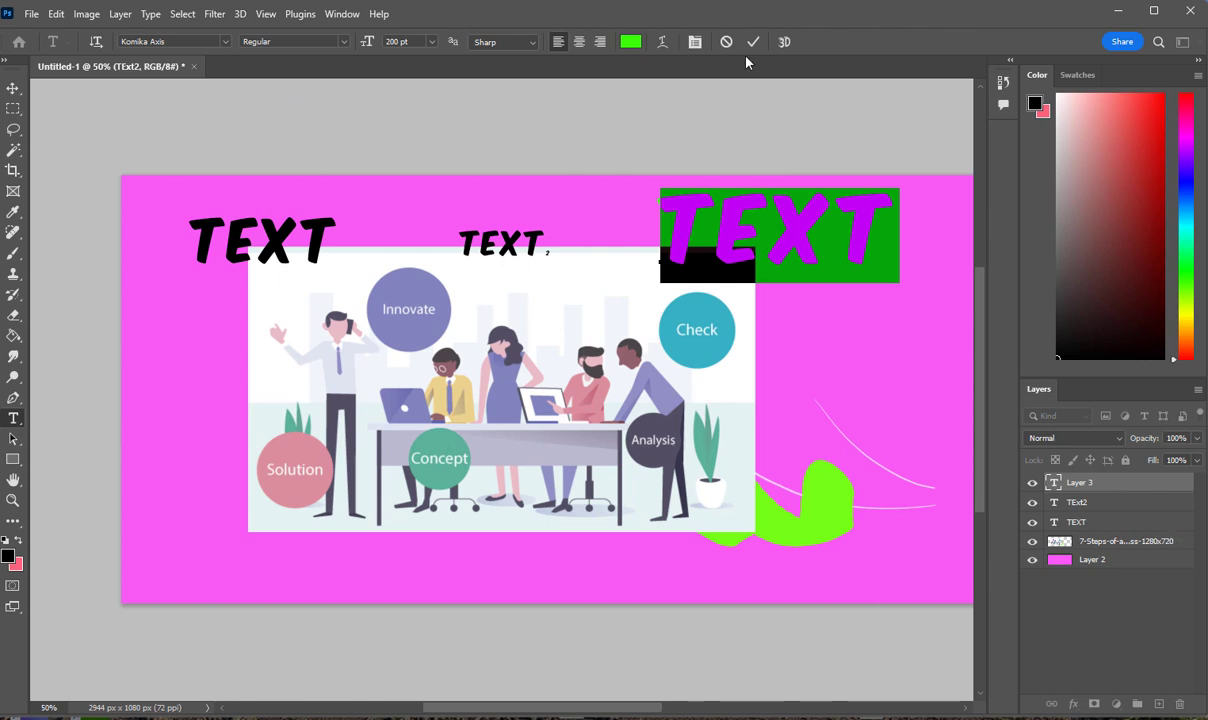
pyautogui.click(661, 43)
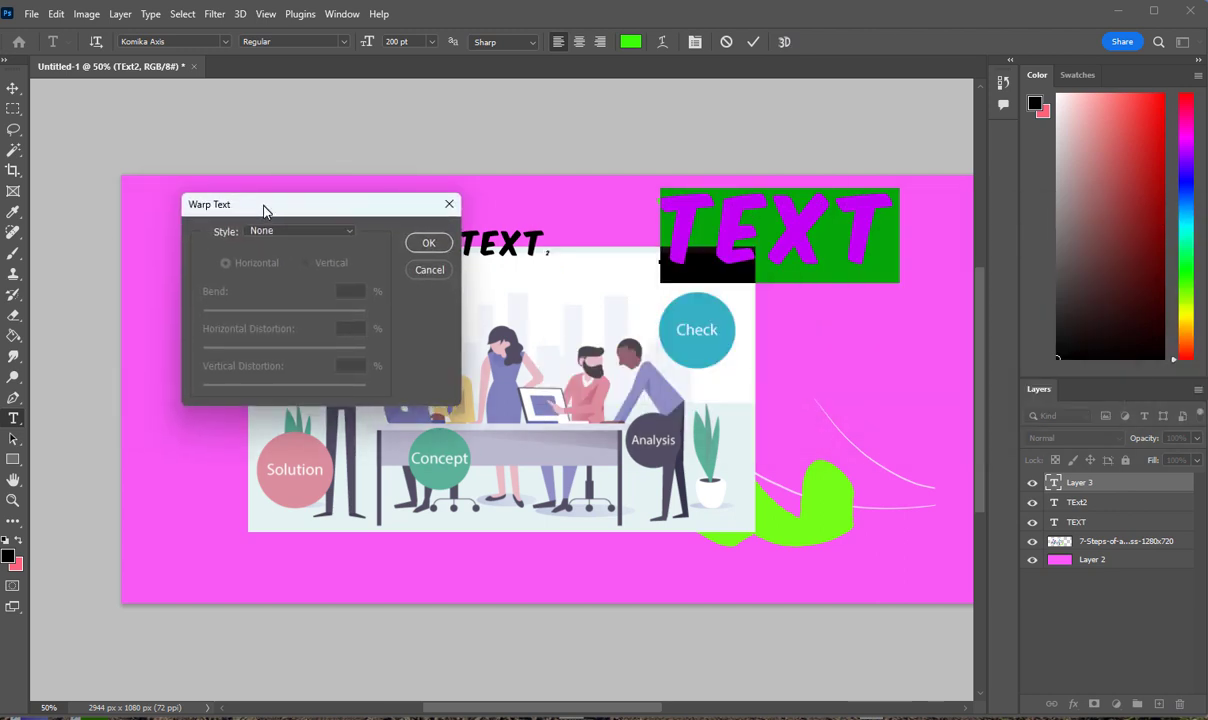
pyautogui.click(288, 232)
pyautogui.click(294, 276)
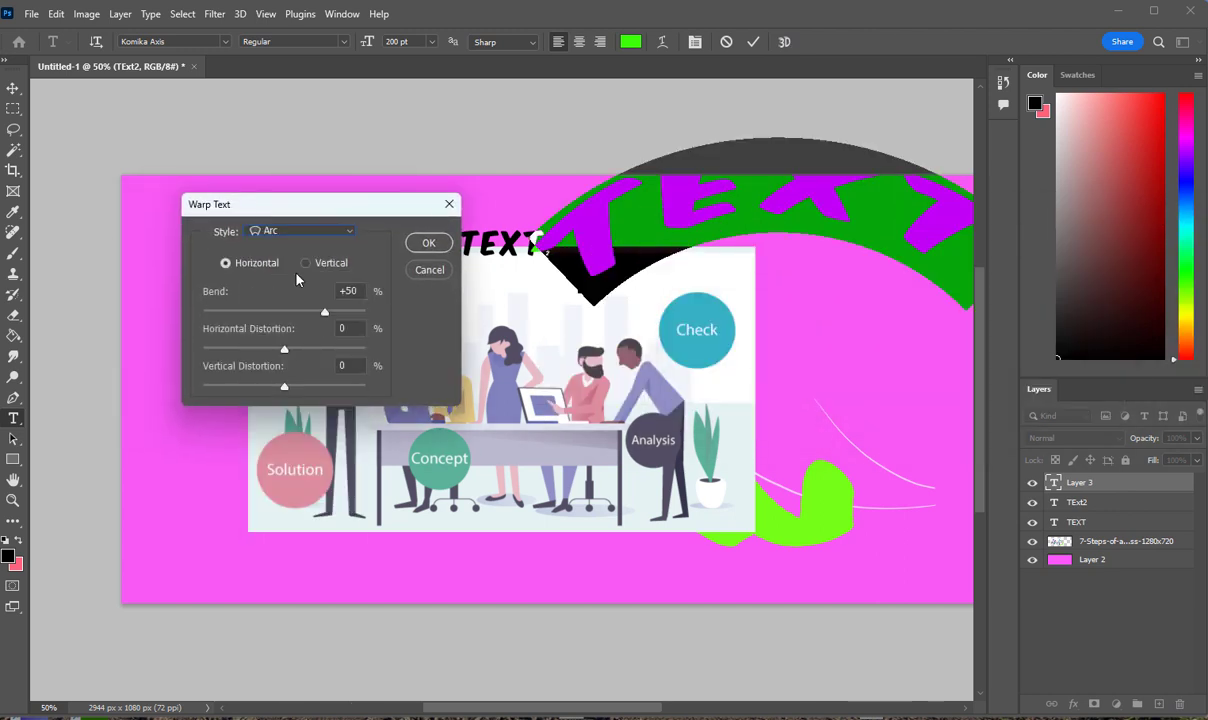
pyautogui.moveTo(324, 312); pyautogui.dragTo(258, 347)
pyautogui.click(427, 243)
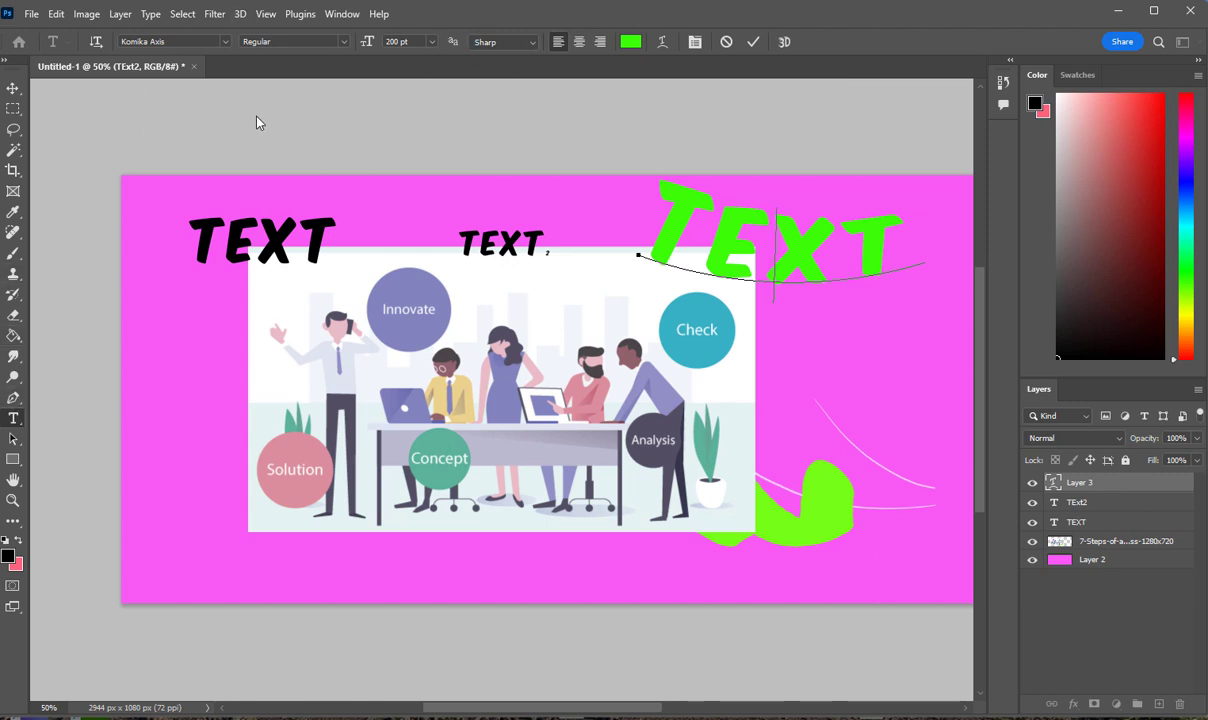
pyautogui.click(214, 42)
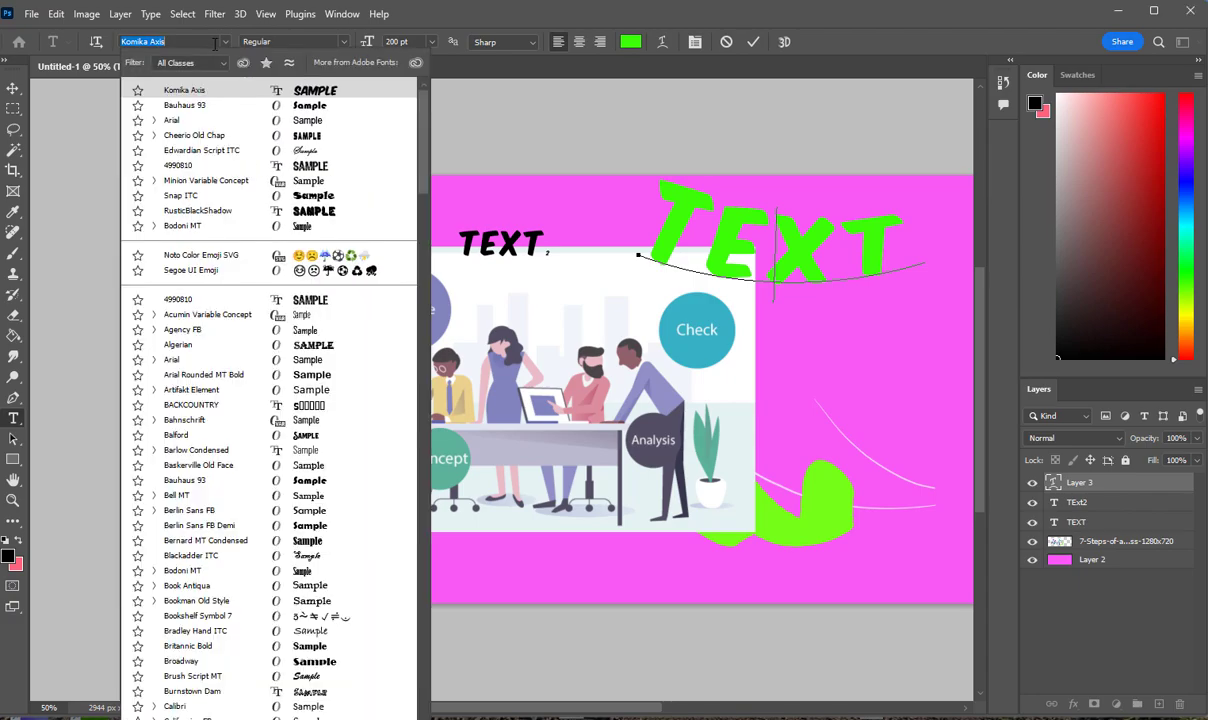
pyautogui.scroll(-12, 250, 562)
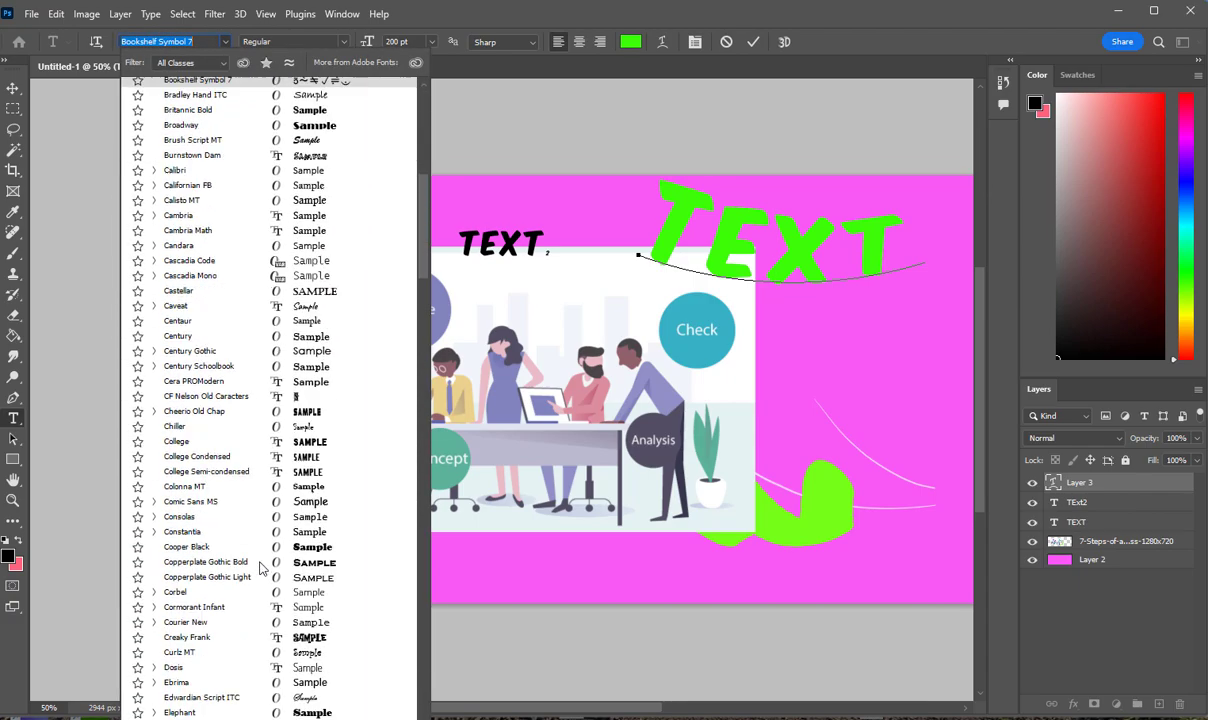
pyautogui.scroll(-1, 262, 568)
pyautogui.moveTo(423, 219); pyautogui.dragTo(404, 84)
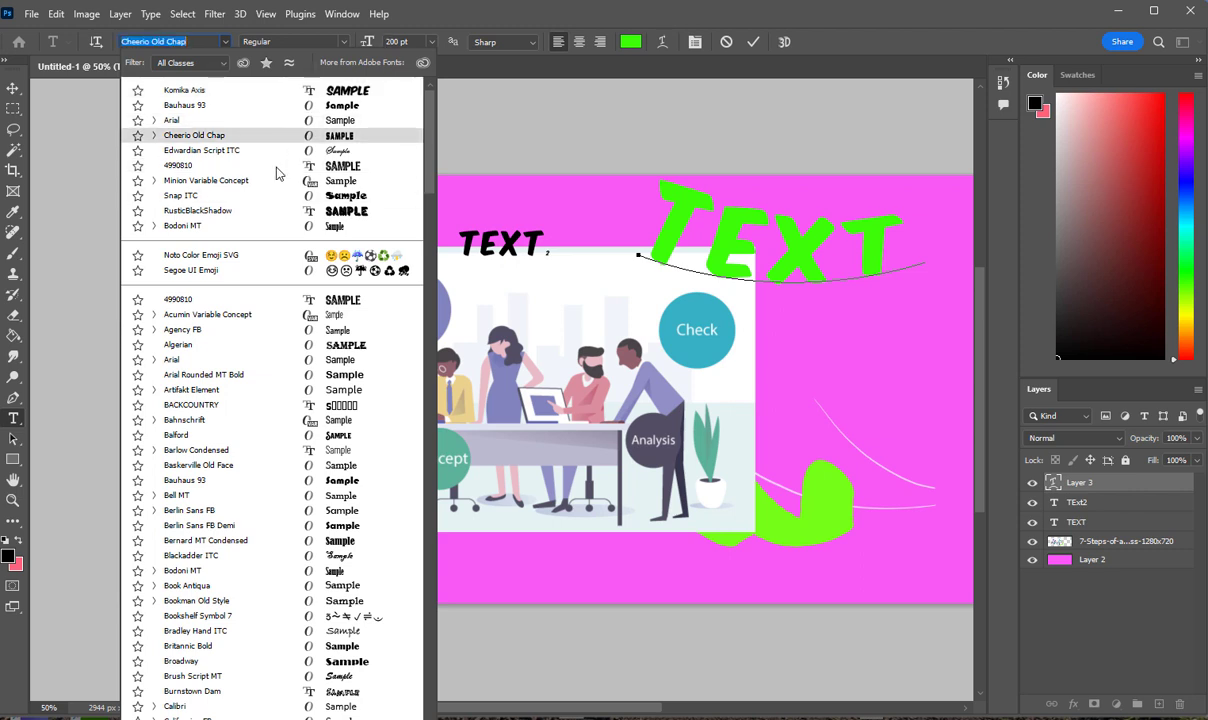
pyautogui.click(708, 16)
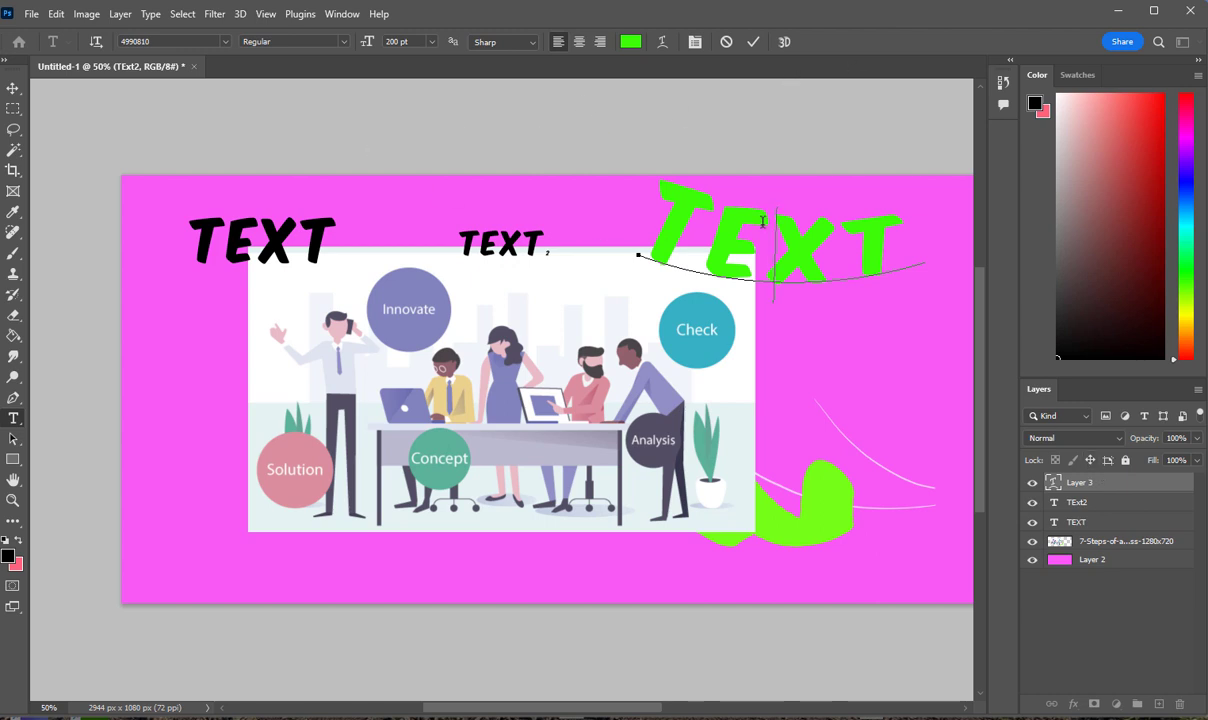
# Select the whole green text, preview several fonts on it, and set its font to Bauhaus 93
pyautogui.hotkey('shift', 'Right')
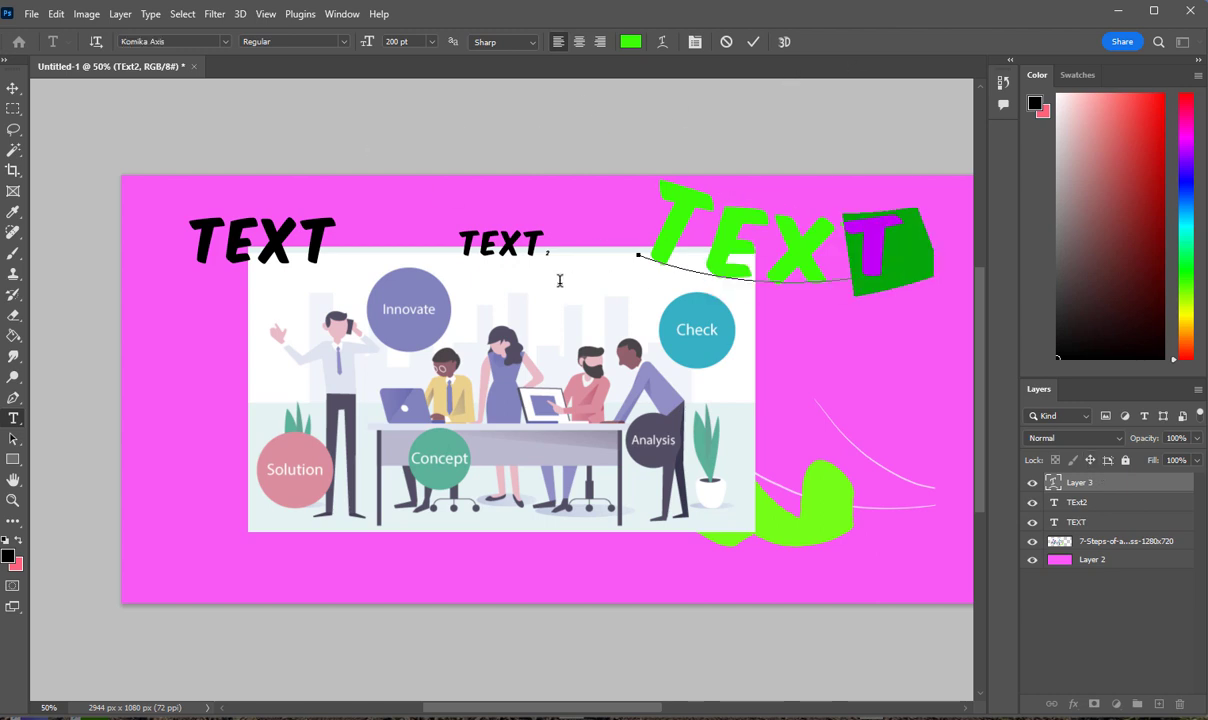
pyautogui.moveTo(652, 234); pyautogui.dragTo(966, 214)
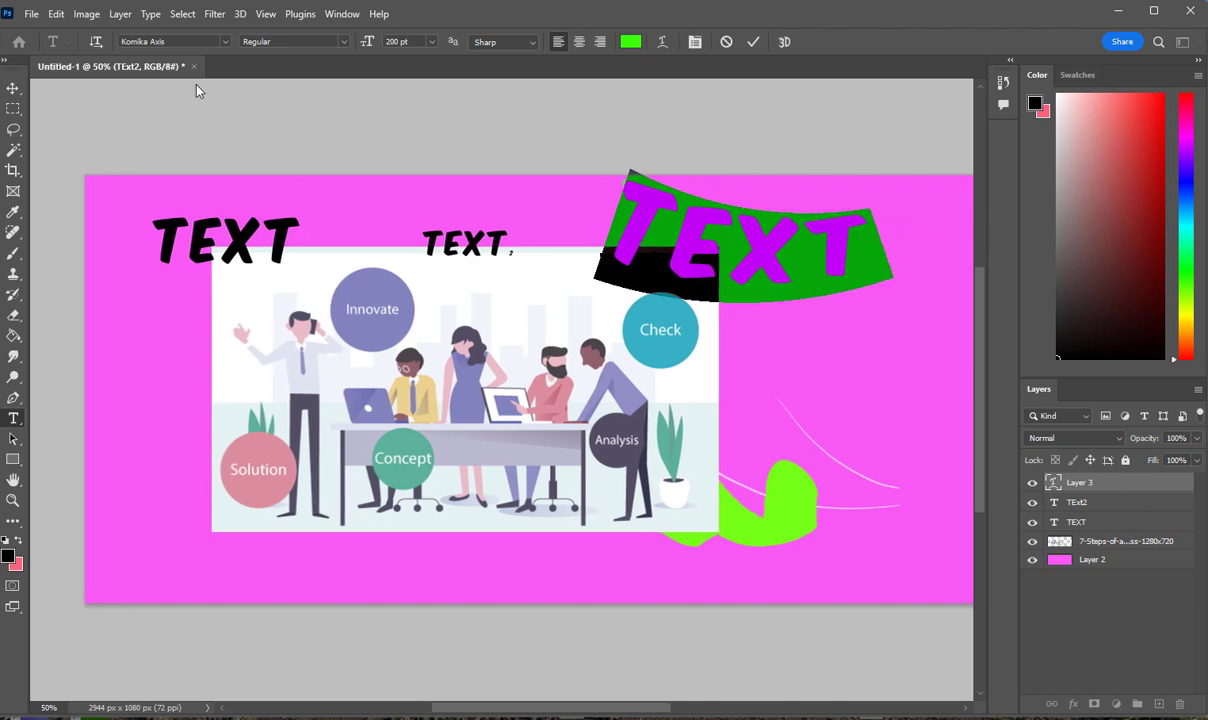
pyautogui.click(187, 39)
pyautogui.press('Down')
pyautogui.press('Down')
pyautogui.press('Down')
pyautogui.press('Down')
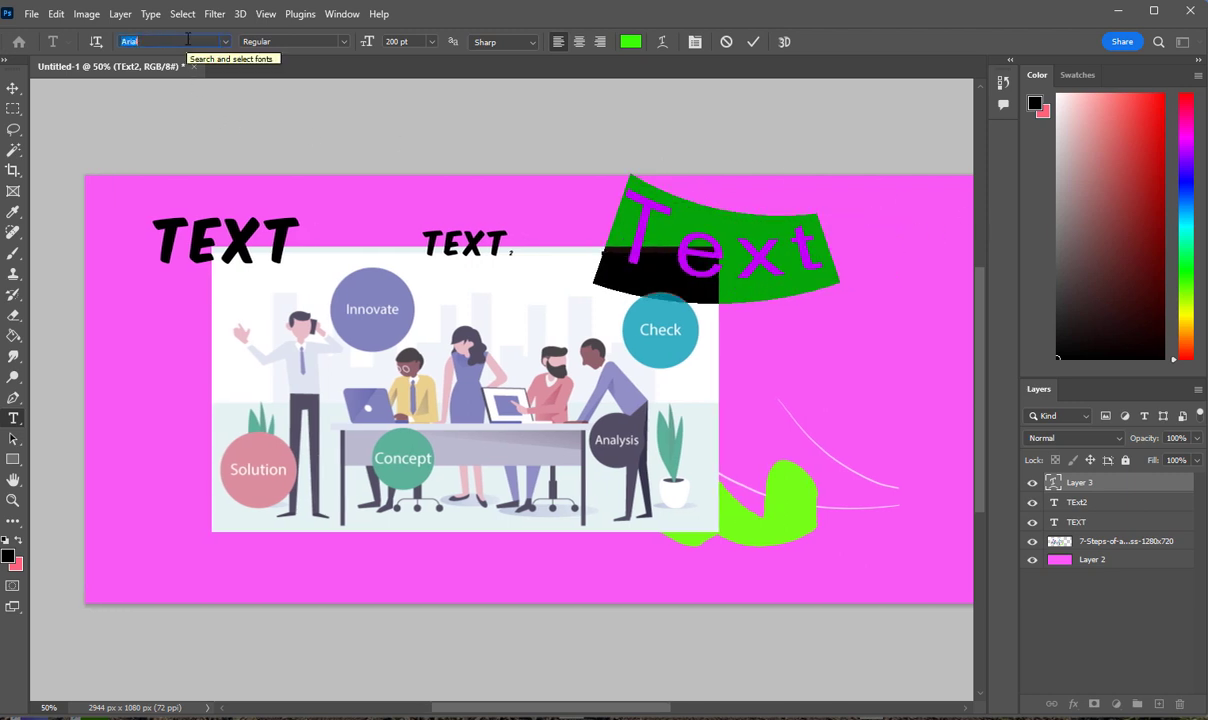
pyautogui.press('Down')
pyautogui.press('Down')
pyautogui.press('Down')
pyautogui.press('Down')
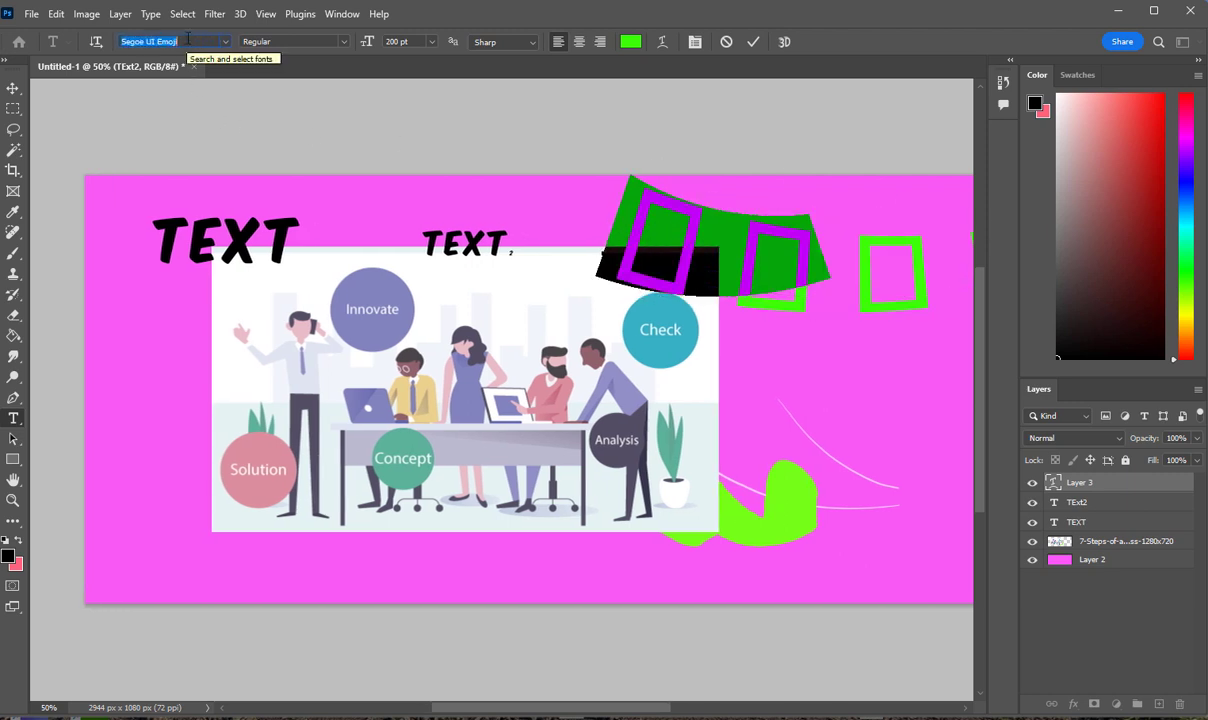
pyautogui.press('Down')
pyautogui.press('Down')
pyautogui.press('Down')
pyautogui.press('Down')
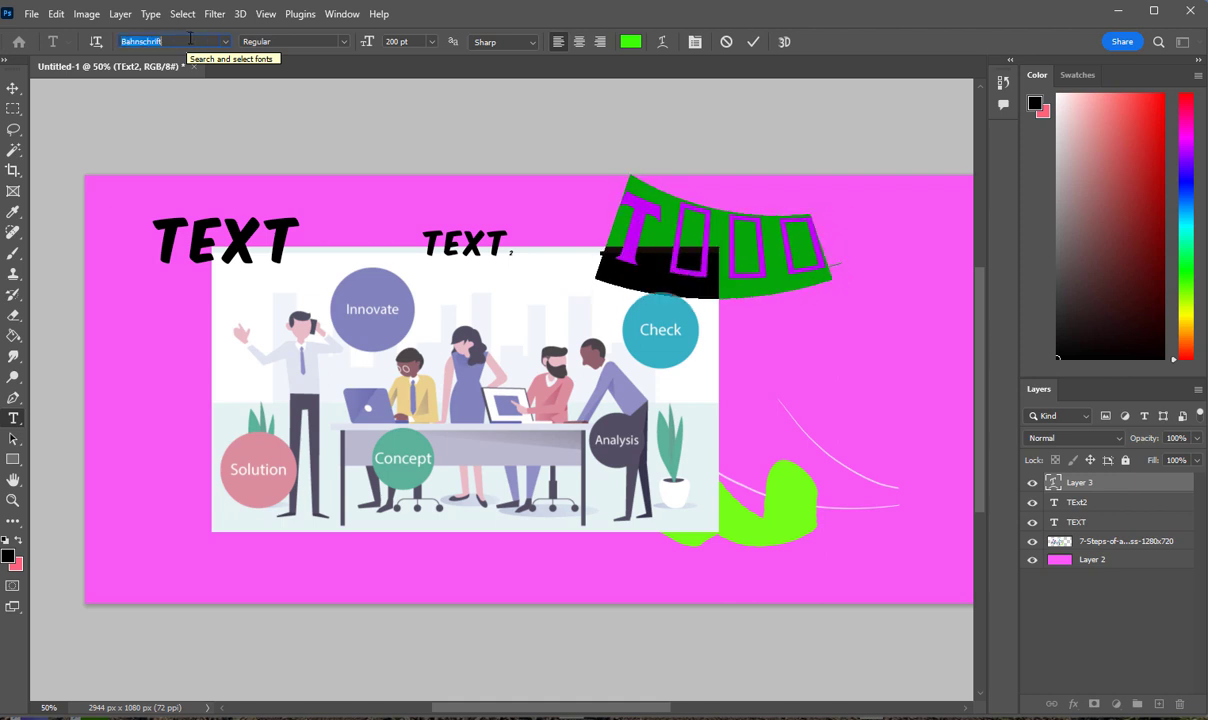
pyautogui.press('Up')
pyautogui.press('Up')
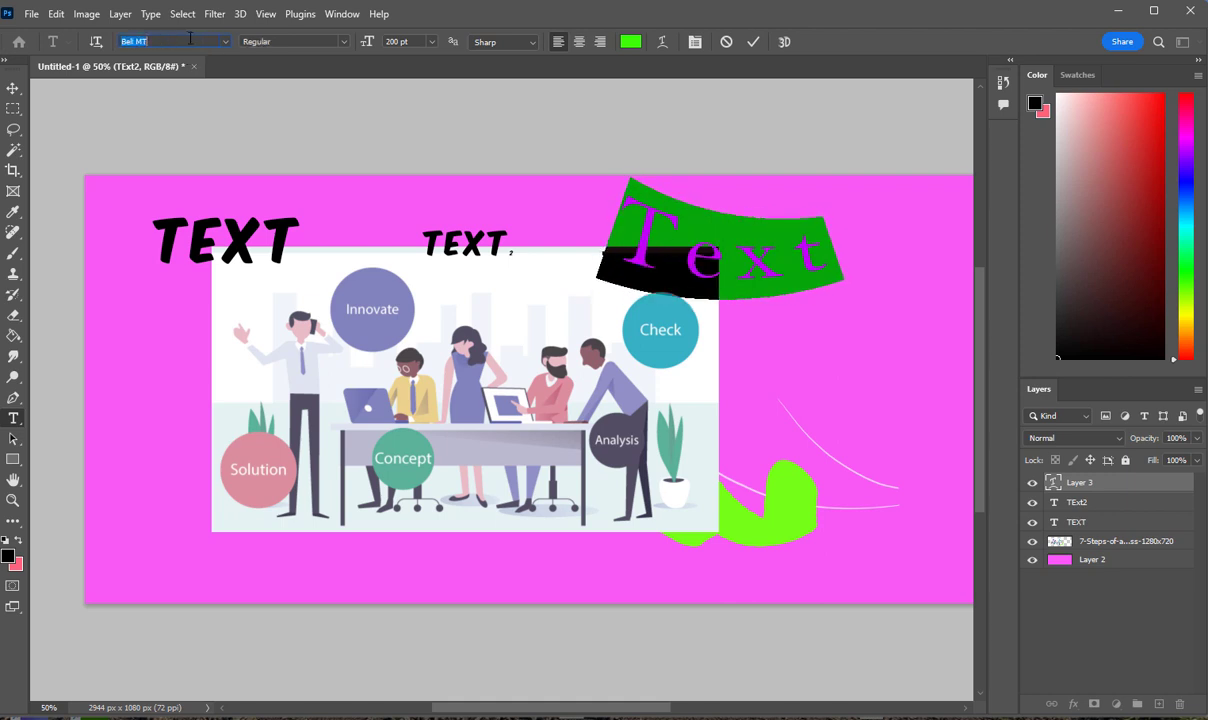
pyautogui.click(689, 226)
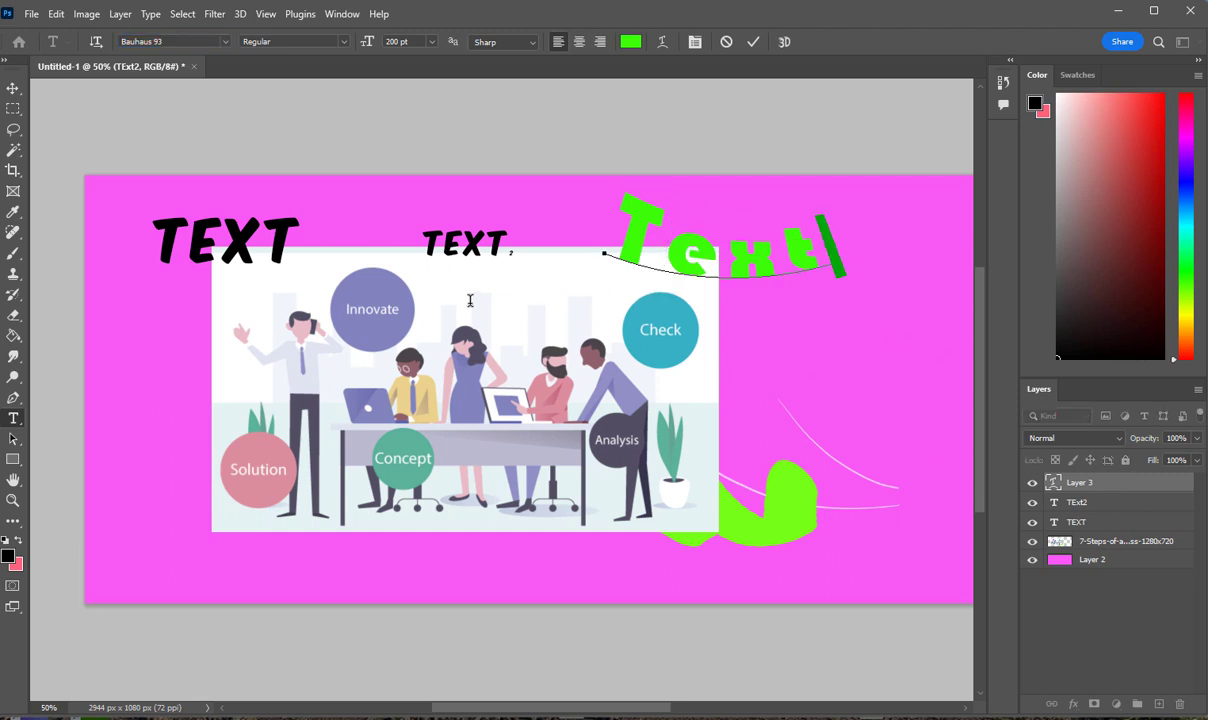
pyautogui.hotkey('ctrl', 'a')
pyautogui.click(773, 320)
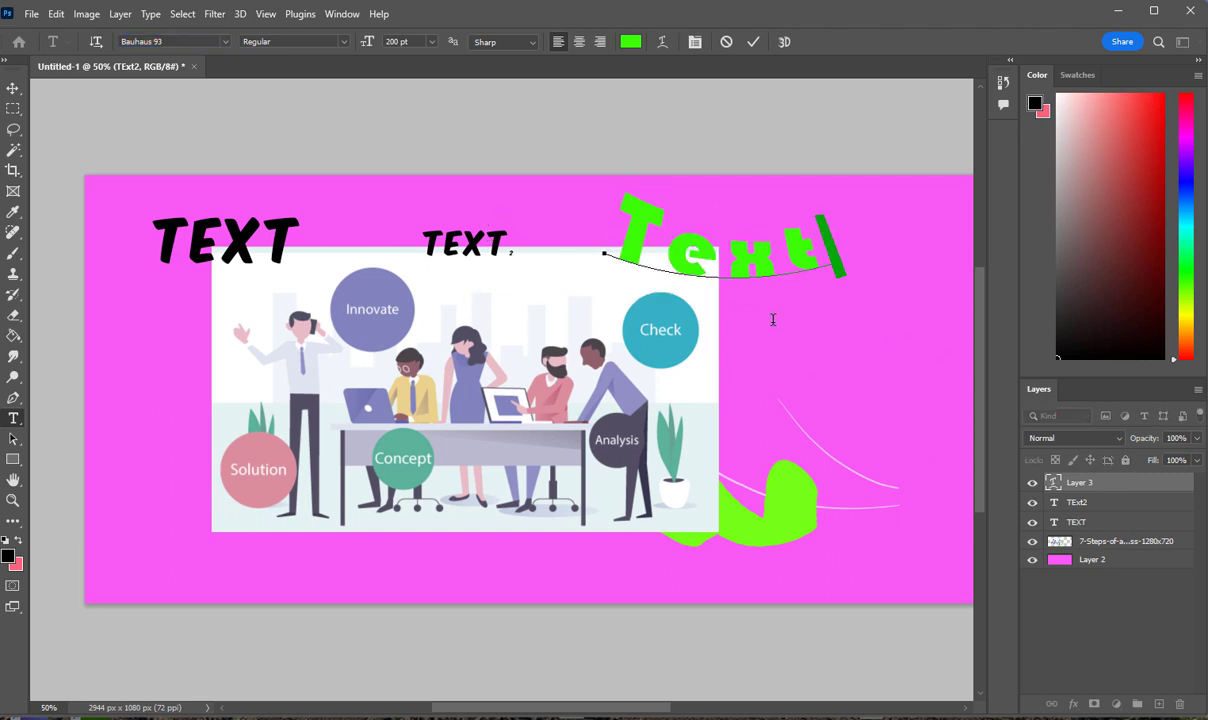
pyautogui.click(825, 360)
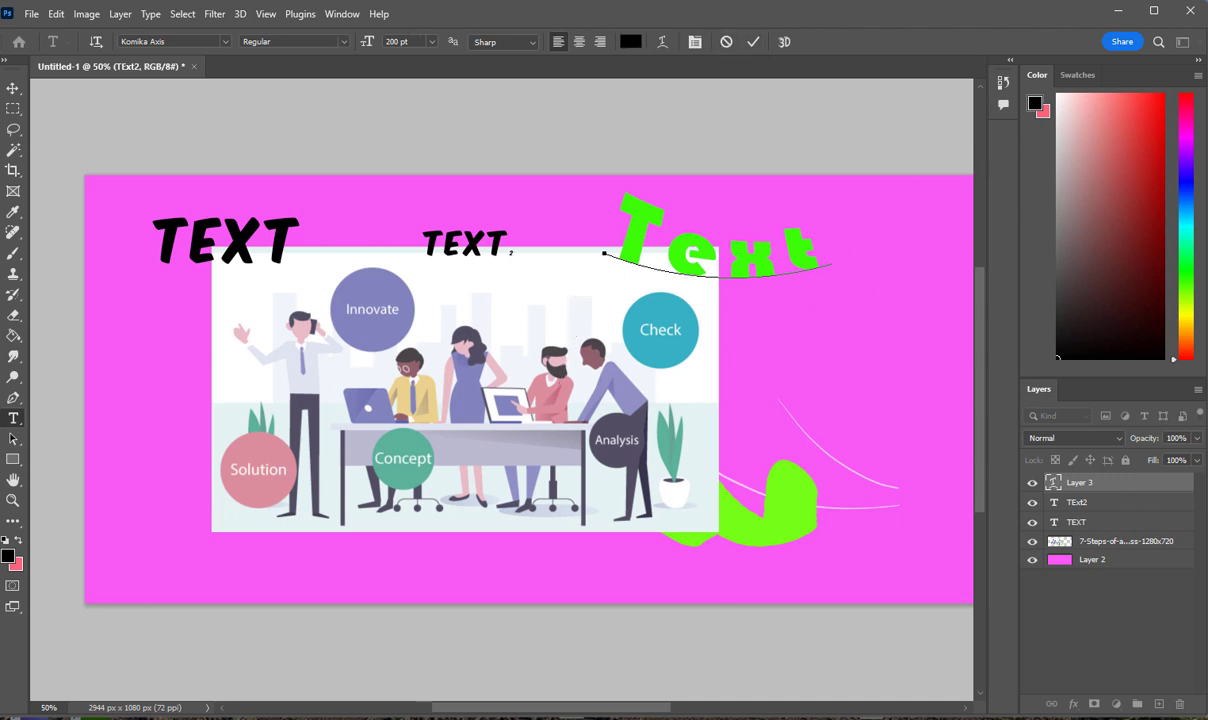
# Commit the green text edit and add a 6 px black outside stroke to its layer through the blending options
pyautogui.click(10, 460)
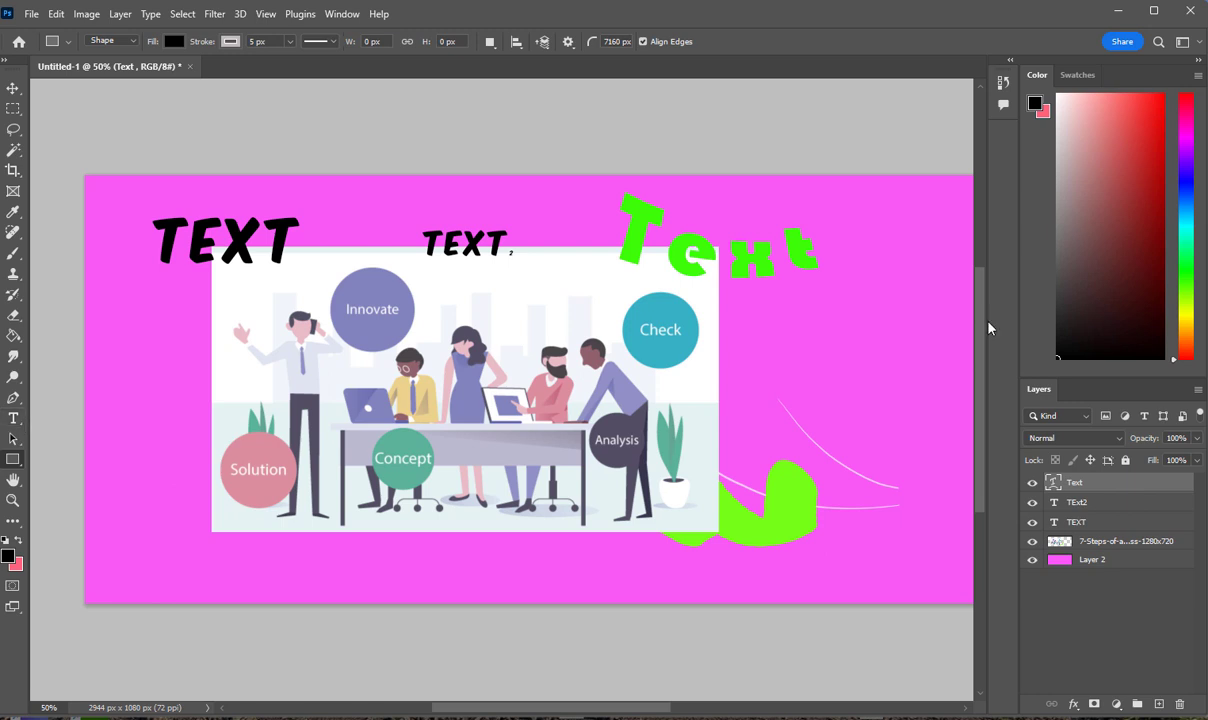
pyautogui.rightClick(1138, 487)
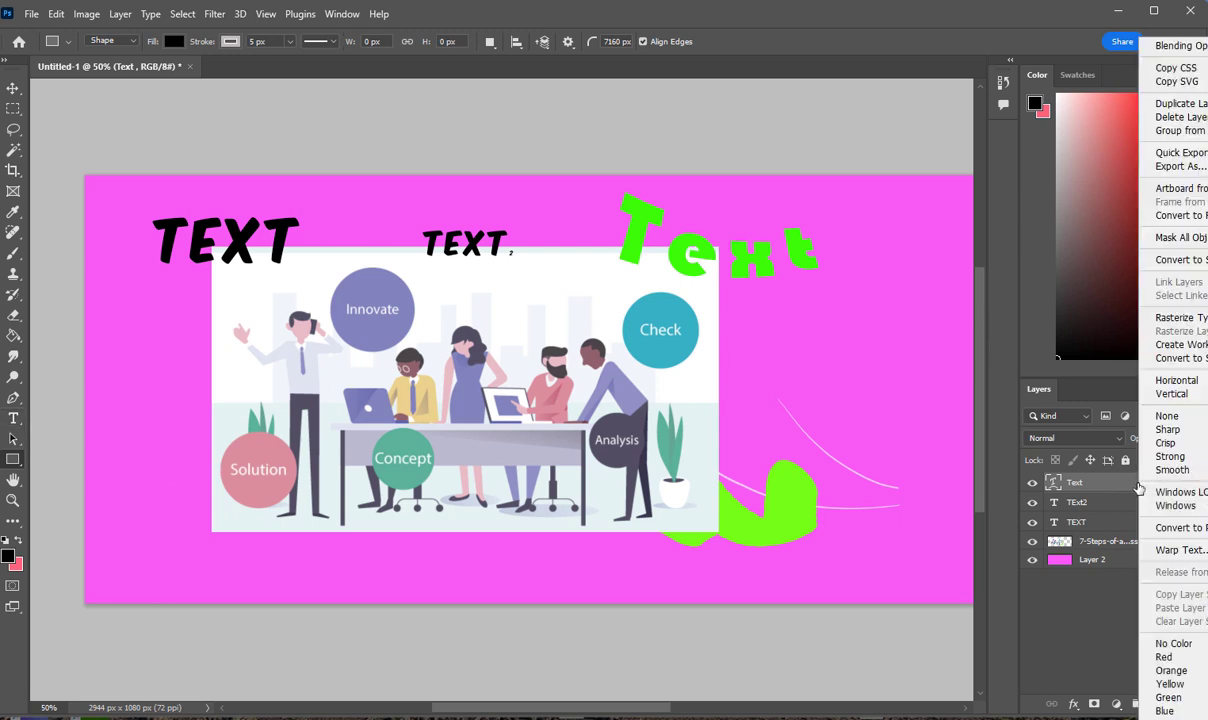
pyautogui.click(1190, 45)
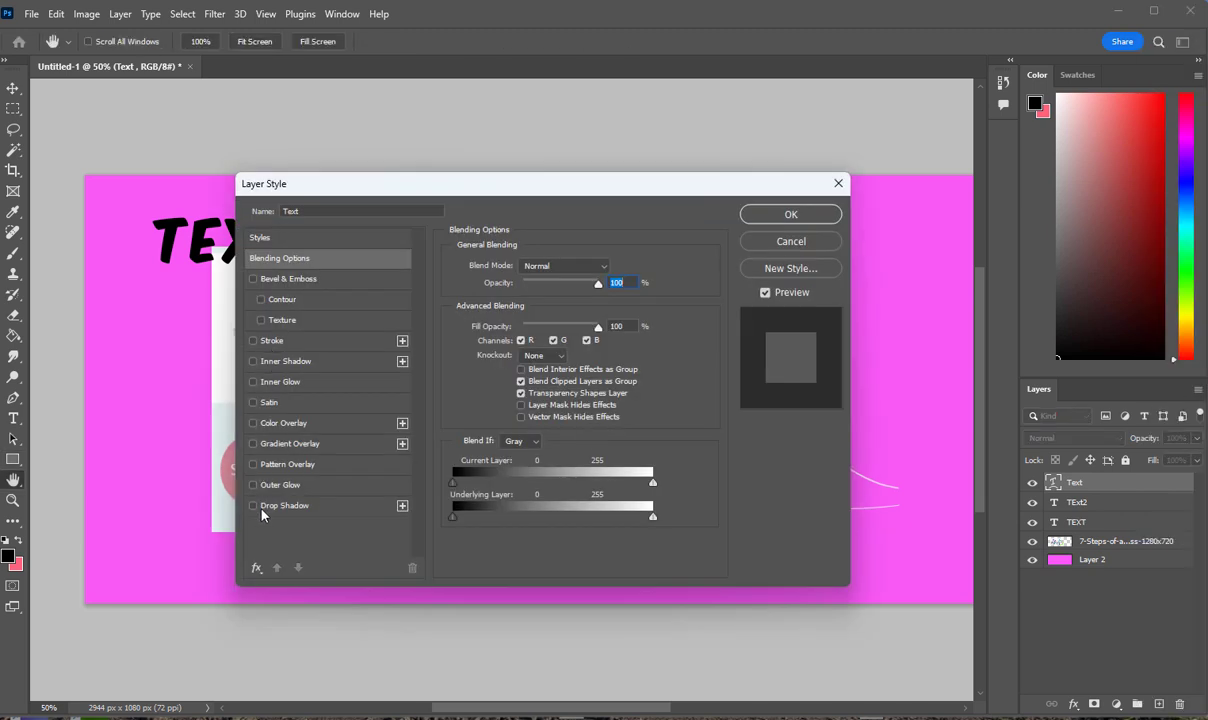
pyautogui.click(253, 341)
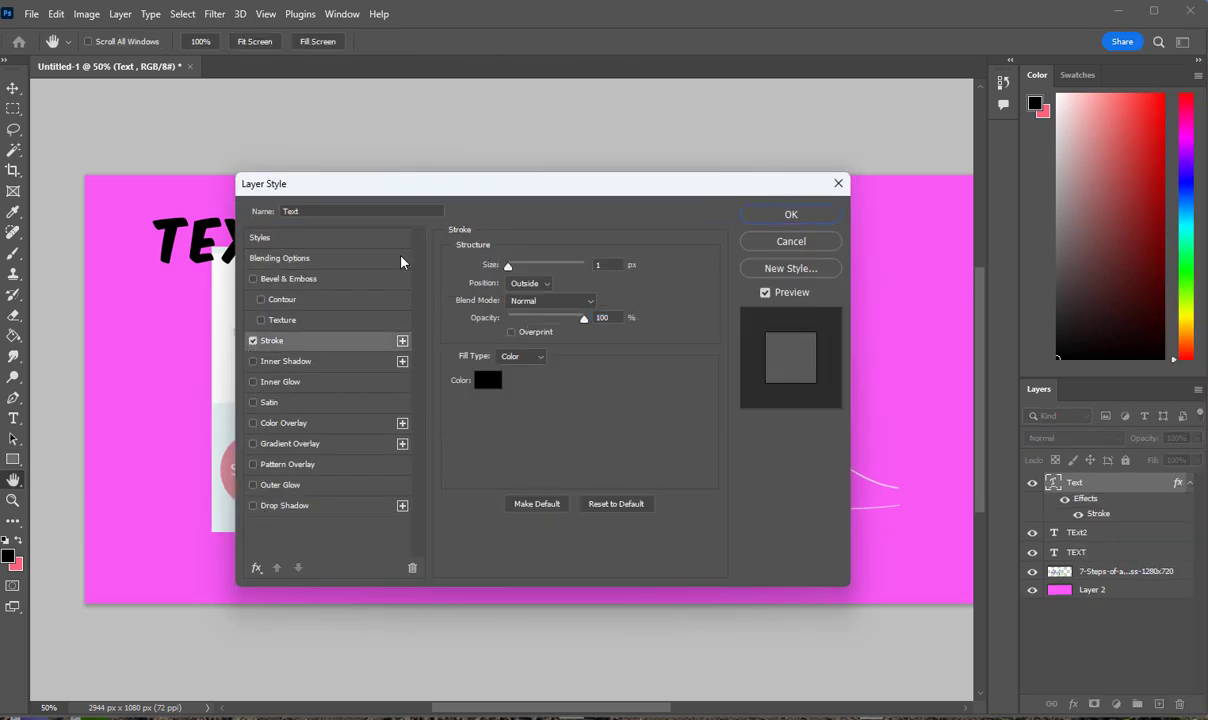
pyautogui.moveTo(480, 189); pyautogui.dragTo(521, 390)
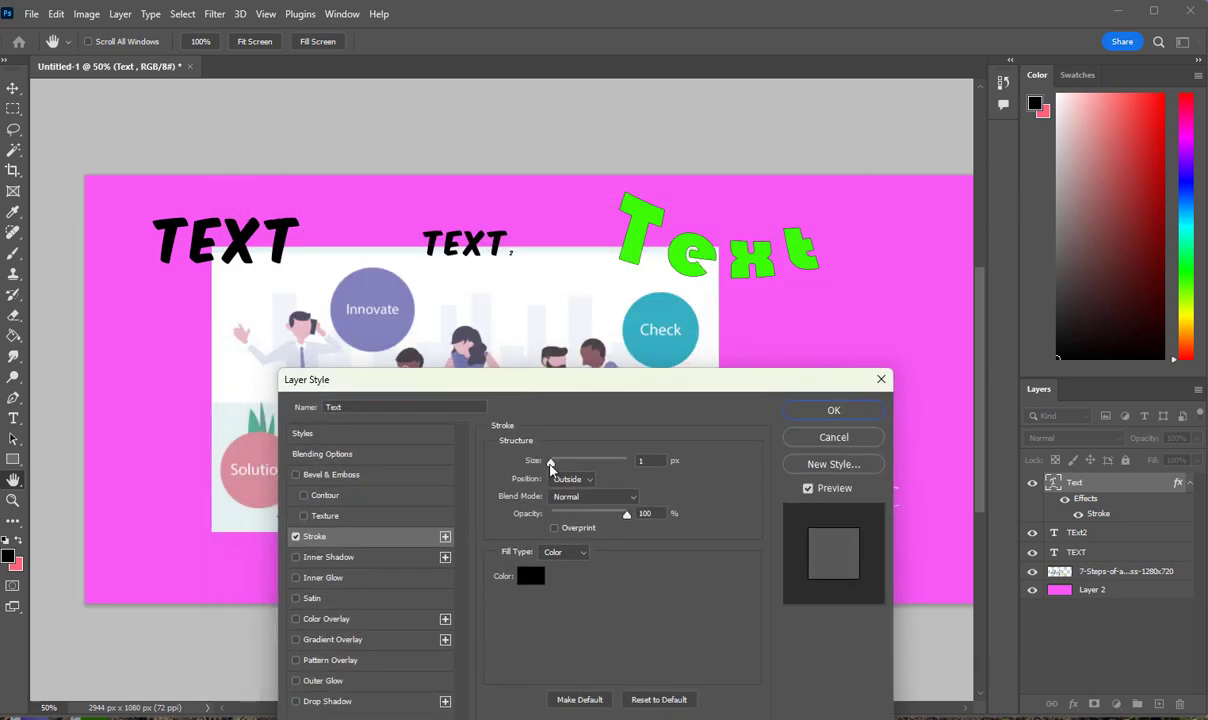
pyautogui.moveTo(553, 464); pyautogui.dragTo(558, 462)
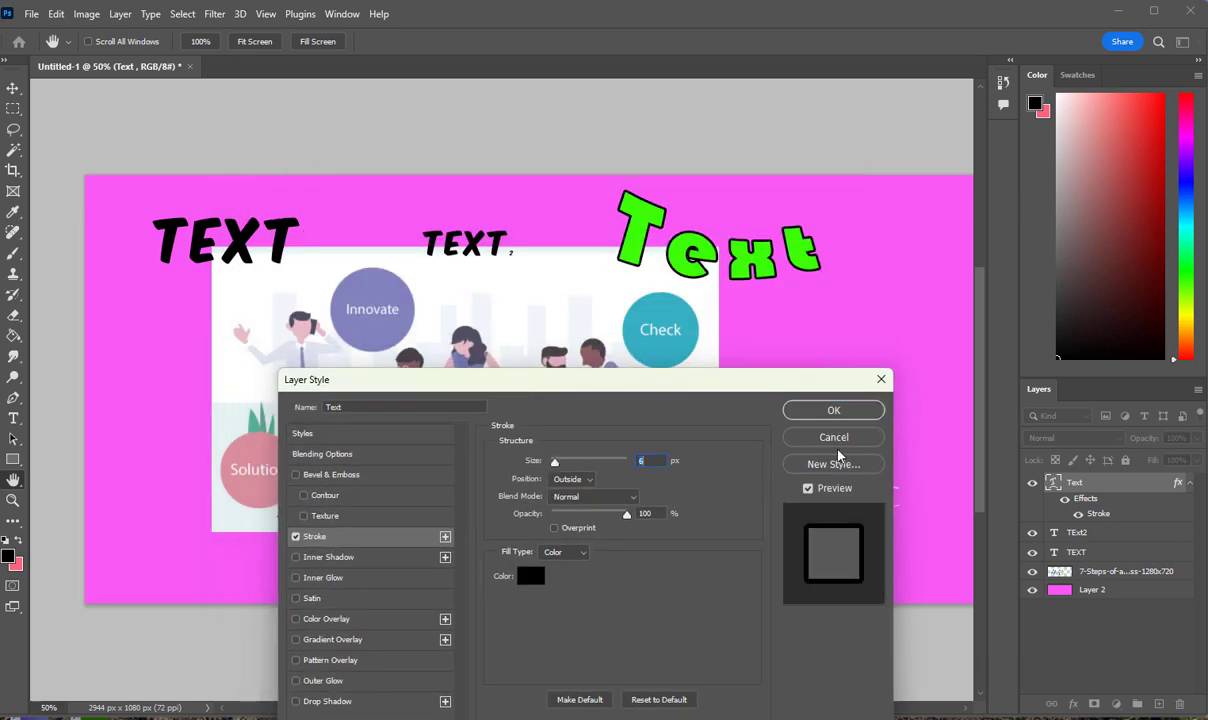
pyautogui.click(836, 411)
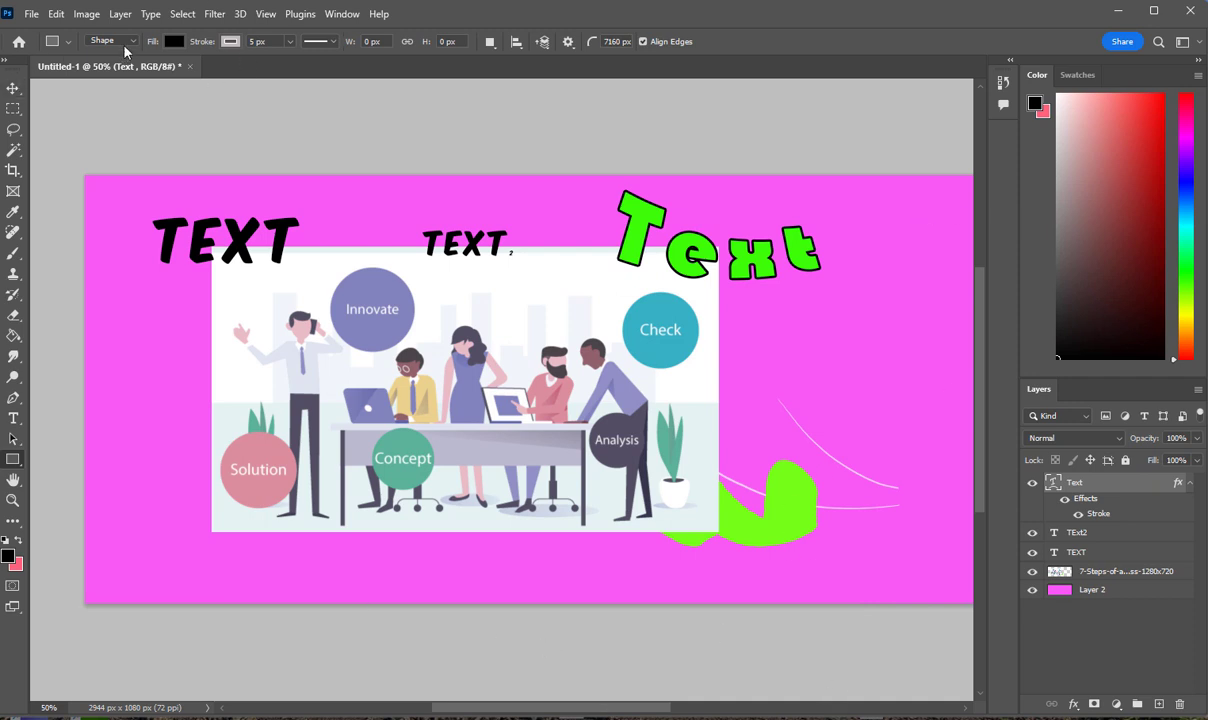
pyautogui.click(152, 15)
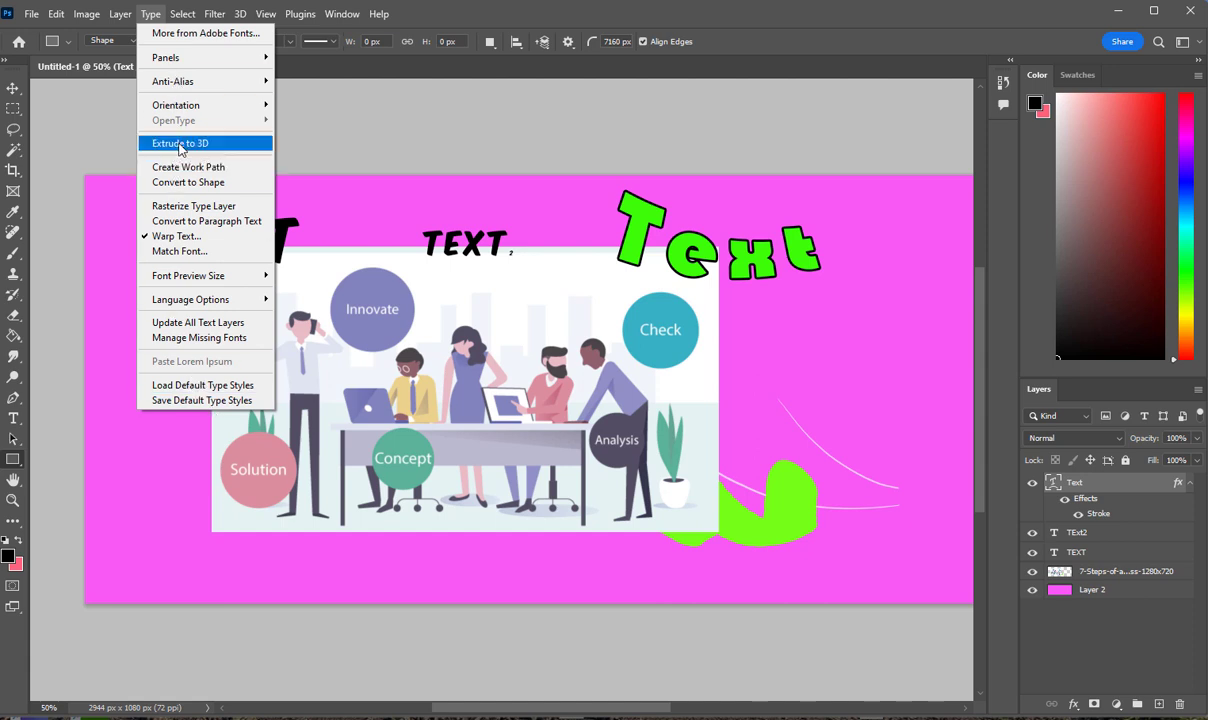
pyautogui.moveTo(229, 109)
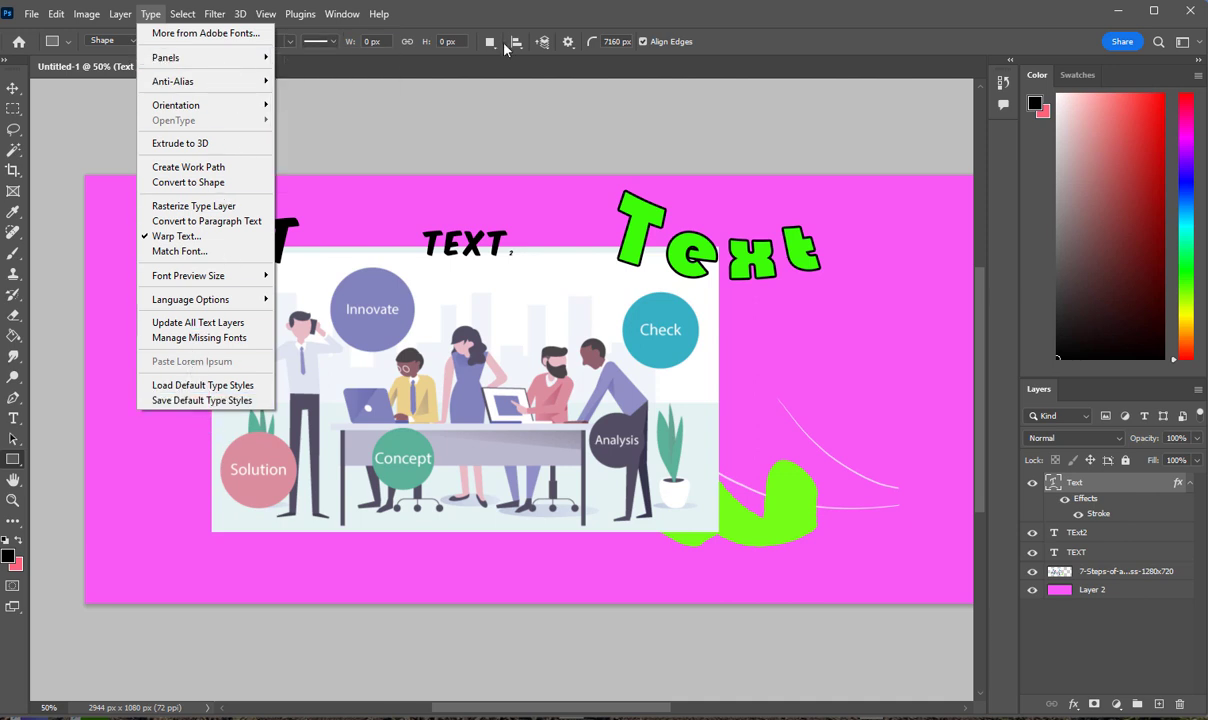
pyautogui.click(757, 28)
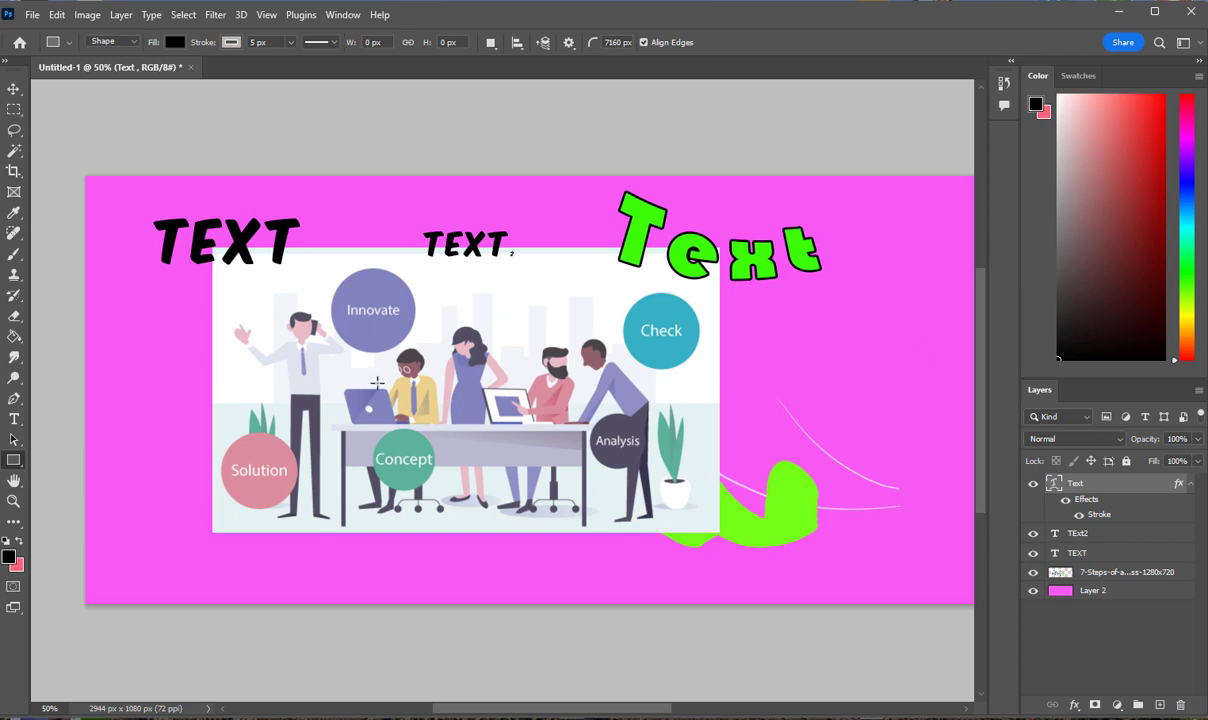